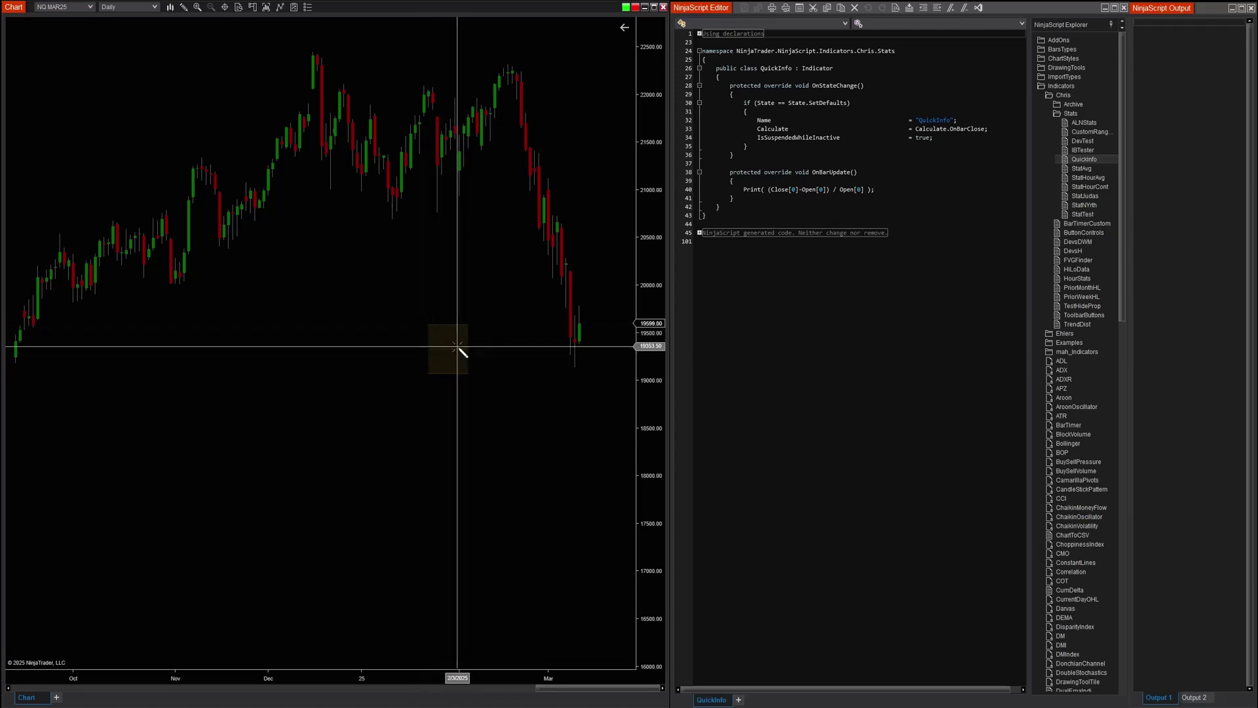
- Load the Projections template for the Fibonacci retracements drawing object and apply it to the chart
{"action": "key", "text": "ctrl+b"}
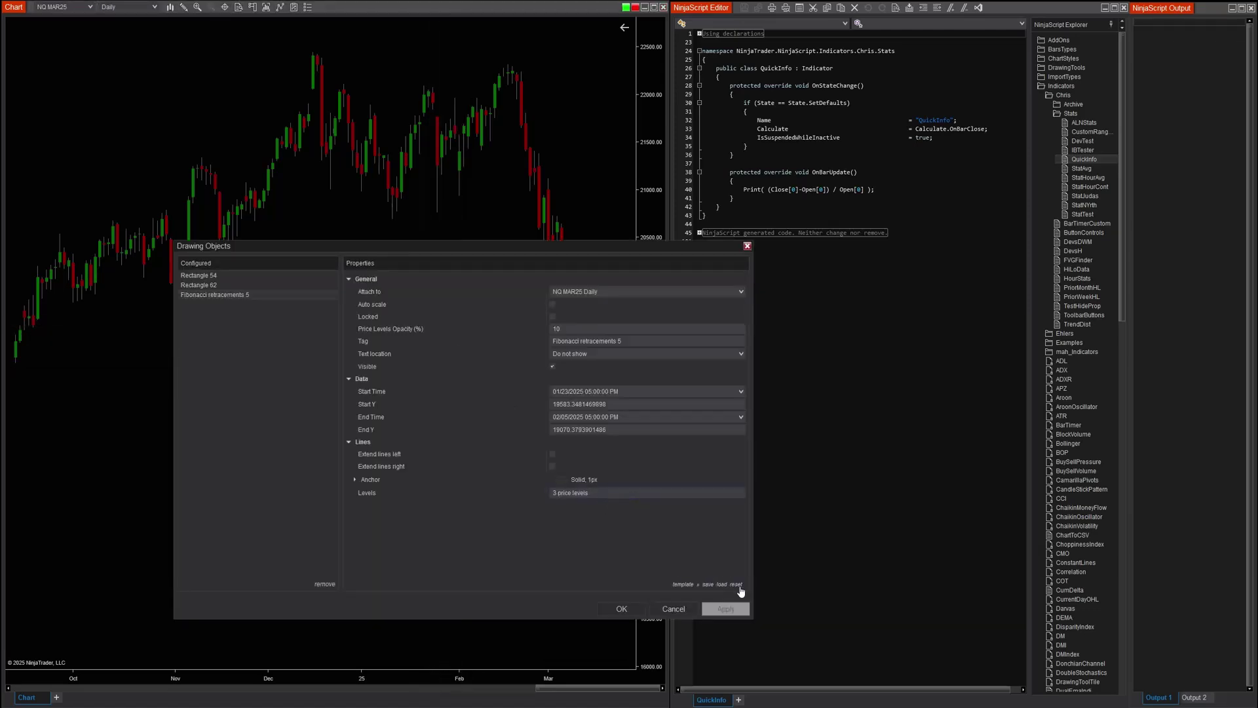
{"action": "left_click", "coordinate": [683, 585]}
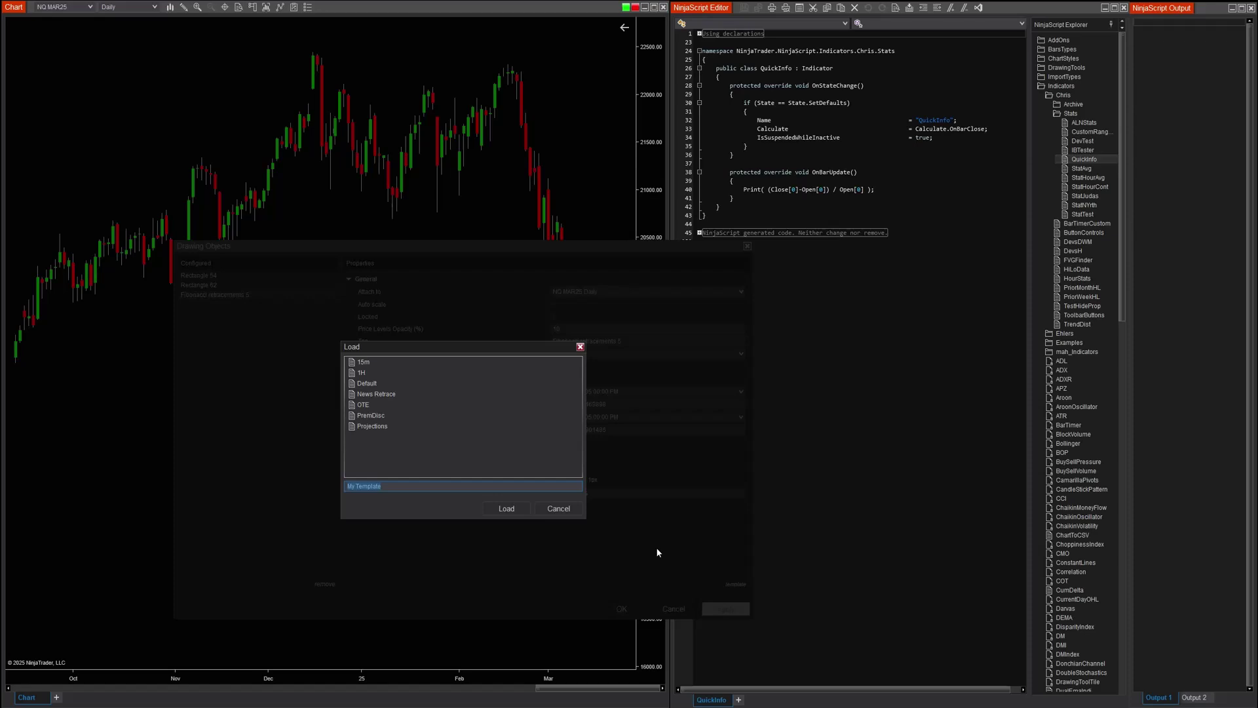
{"action": "left_click", "coordinate": [374, 427]}
{"action": "left_click", "coordinate": [506, 509]}
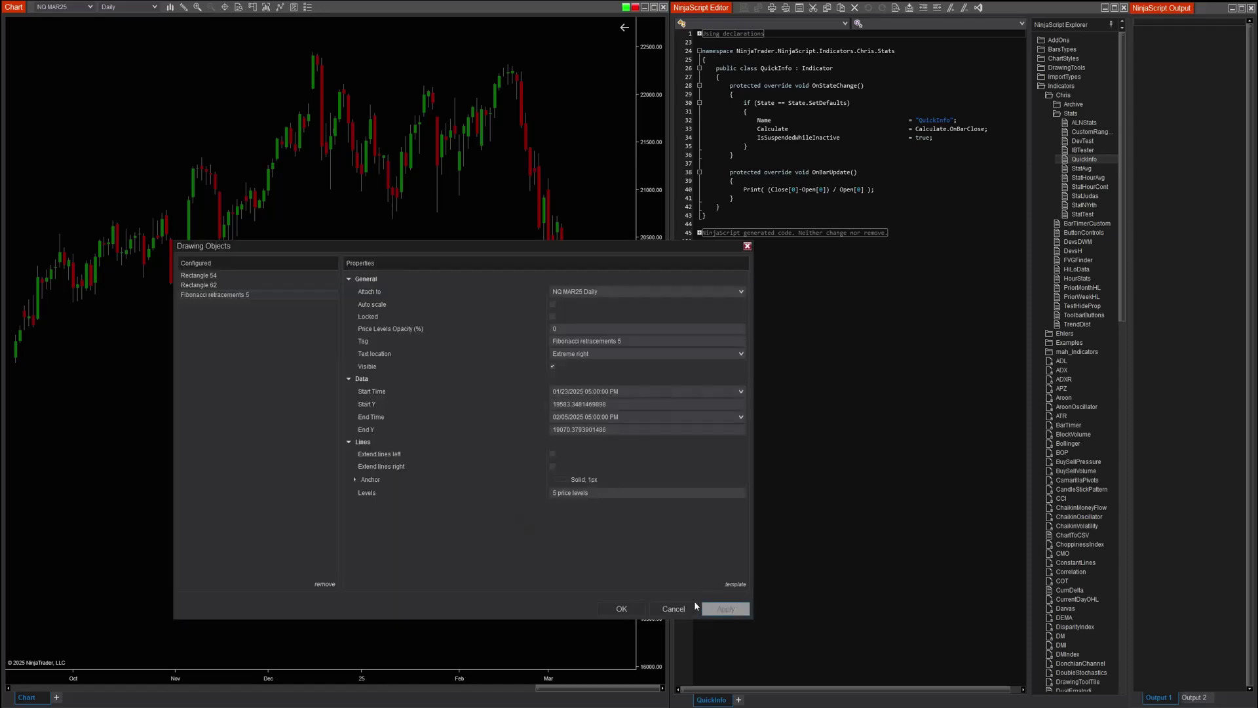
{"action": "left_click", "coordinate": [630, 607]}
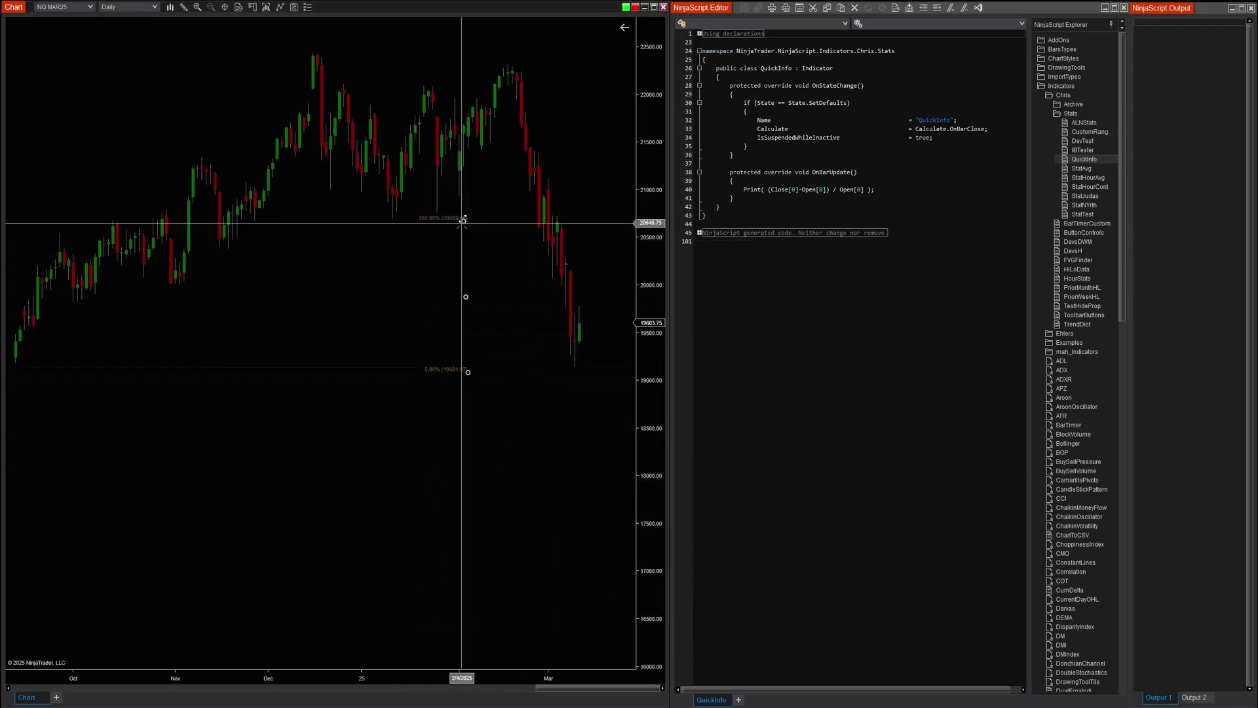
- Stretch the Fibonacci retracement over the February swing from about 21,517 to 22,324, review its projections, and delete it from the chart
{"action": "mouse_move", "coordinate": [463, 220]}
{"action": "left_mouse_down"}
{"action": "mouse_move", "coordinate": [502, 137]}
{"action": "mouse_move", "coordinate": [463, 391]}
{"action": "mouse_move", "coordinate": [538, 126]}
{"action": "mouse_move", "coordinate": [514, 200]}
{"action": "mouse_move", "coordinate": [522, 188]}
{"action": "mouse_move", "coordinate": [490, 136]}
{"action": "left_mouse_up"}
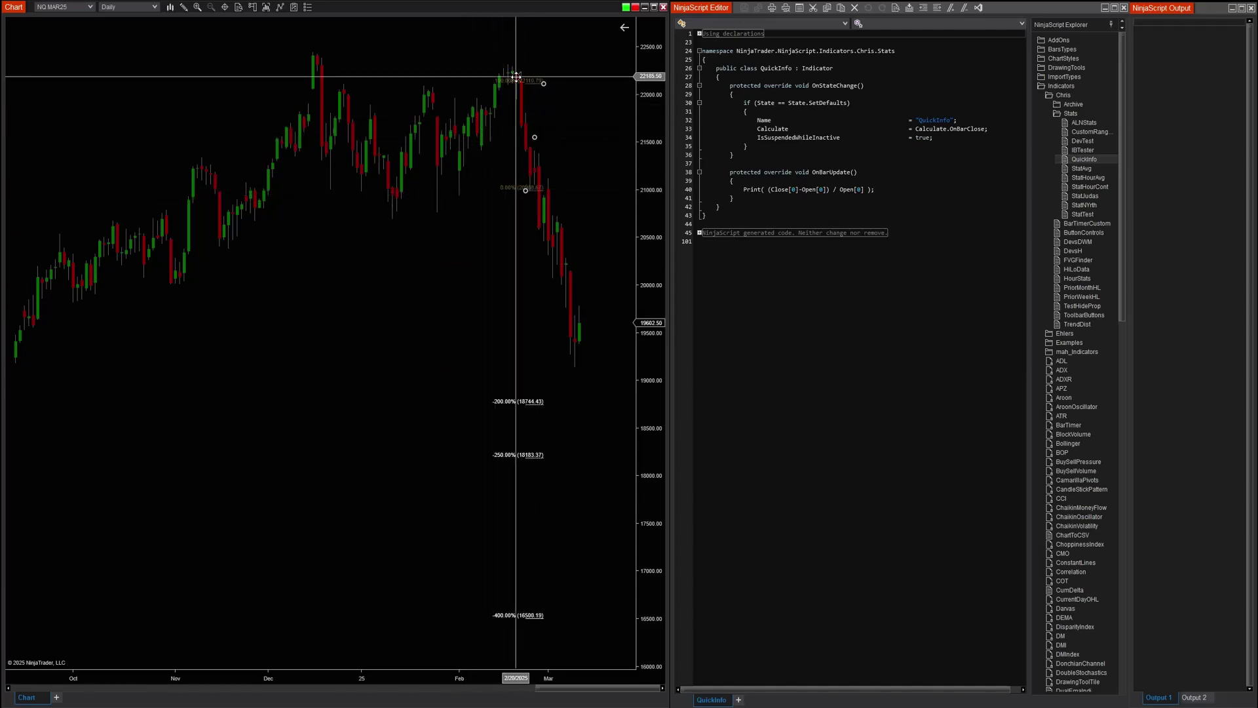
{"action": "left_click_drag", "start_coordinate": [525, 190], "coordinate": [562, 63]}
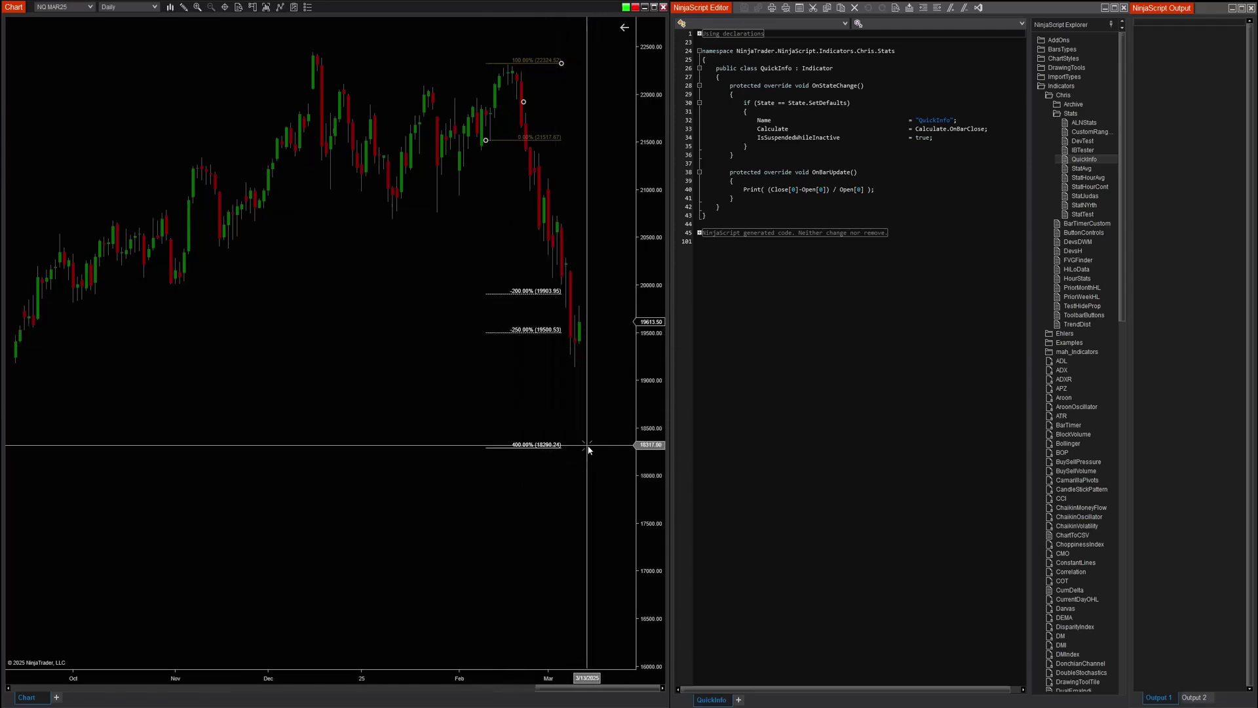
{"action": "scroll", "coordinate": [449, 648], "scroll_direction": "down", "scroll_amount": 5}
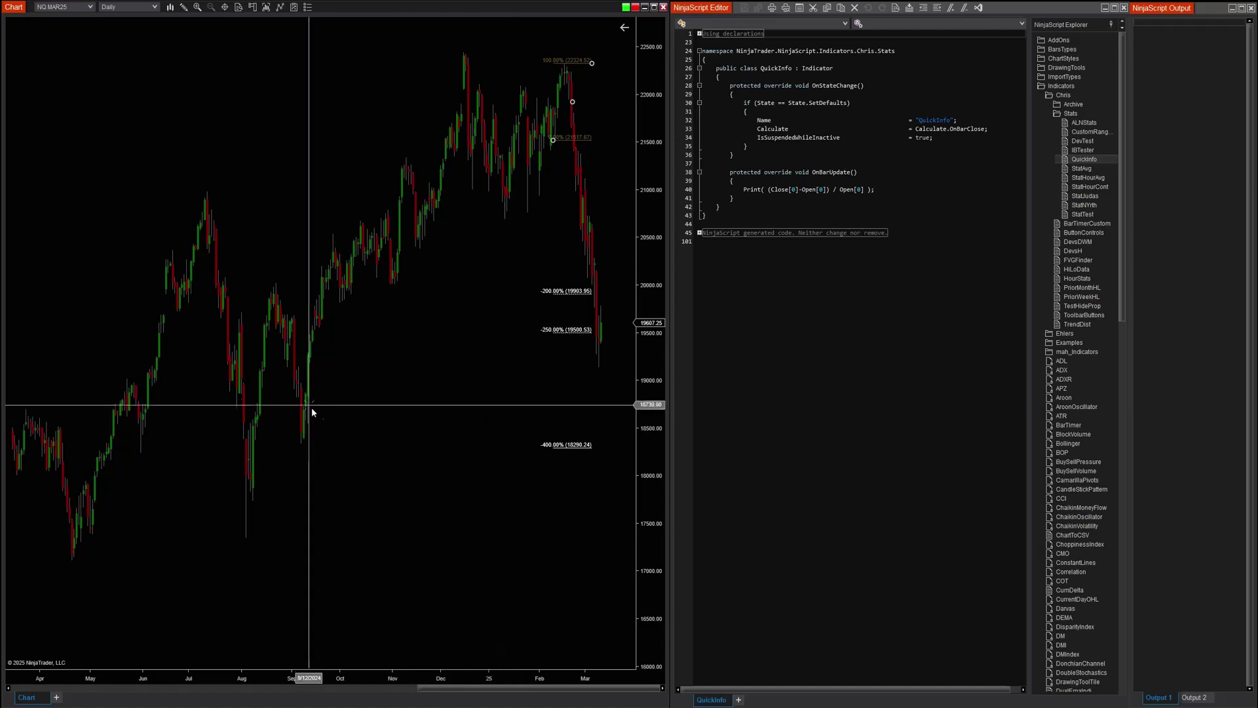
{"action": "scroll", "coordinate": [613, 458], "scroll_direction": "up", "scroll_amount": 5}
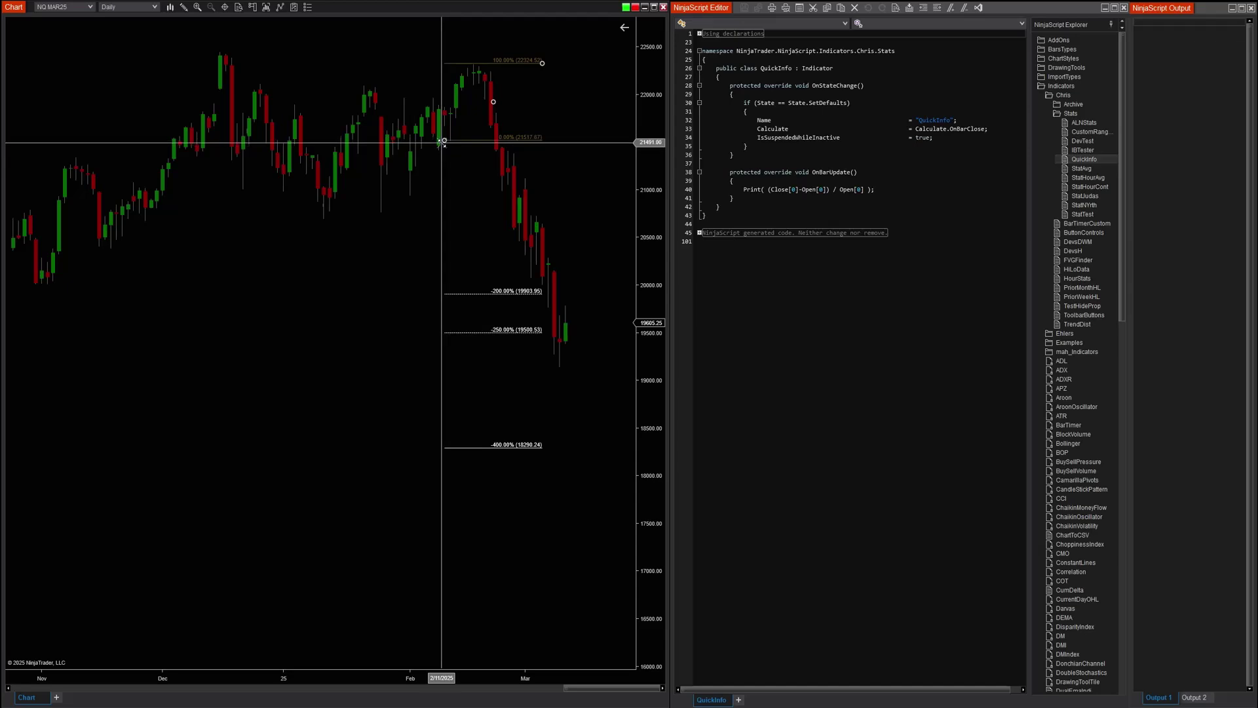
{"action": "key", "text": "Delete"}
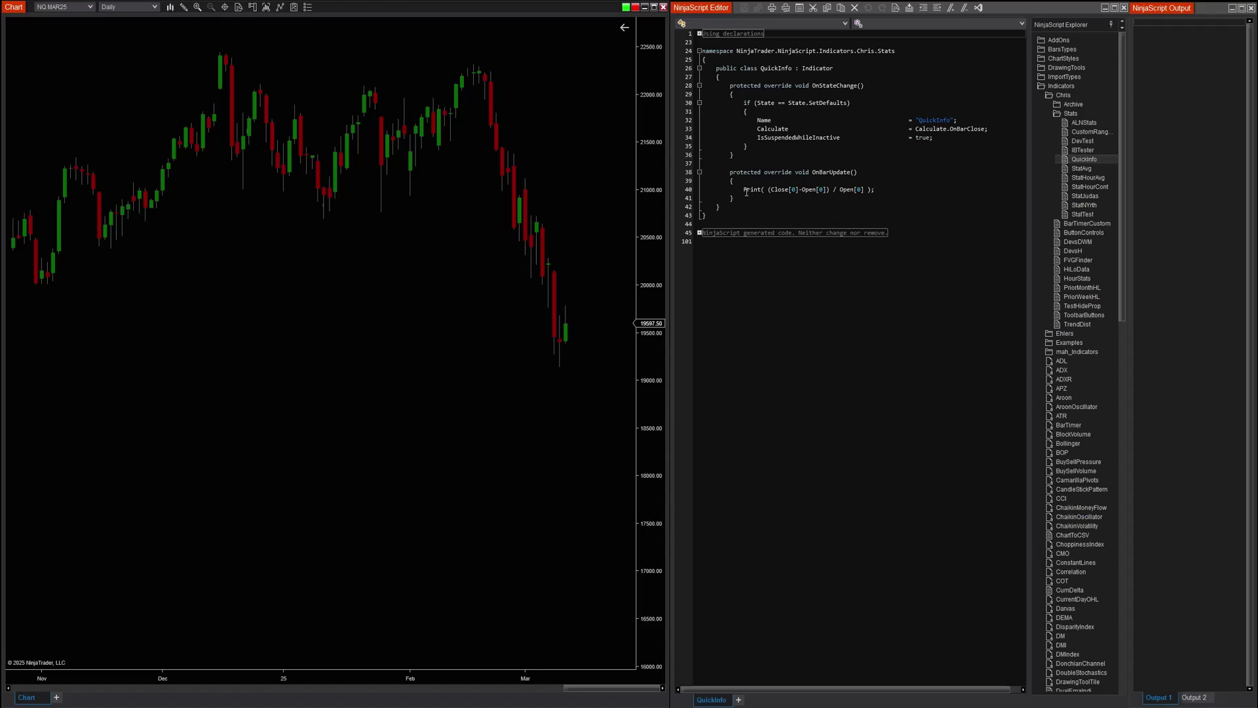
- Highlight the (Close[0]-Open[0]) / Open[0] calculation in the Print statement of OnBarUpdate in the QuickInfo script
{"action": "mouse_move", "coordinate": [747, 192]}
{"action": "left_click_drag", "start_coordinate": [772, 191], "coordinate": [858, 188]}
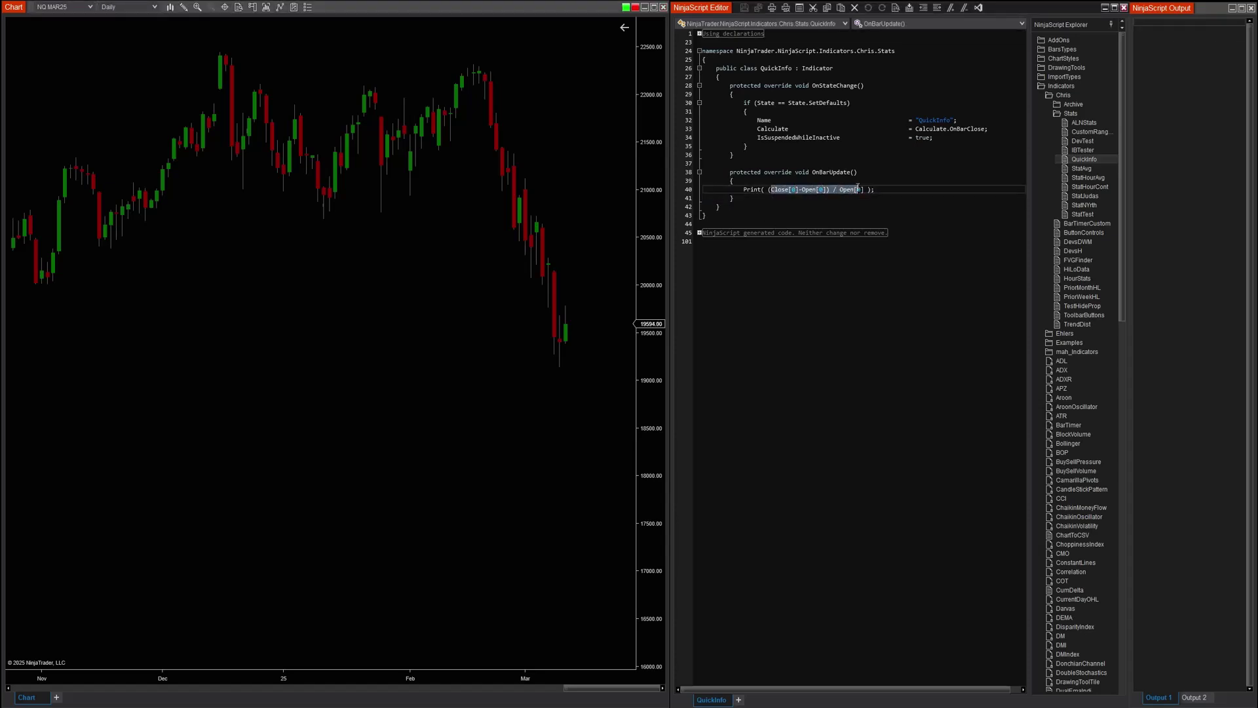
{"action": "left_click", "coordinate": [462, 322]}
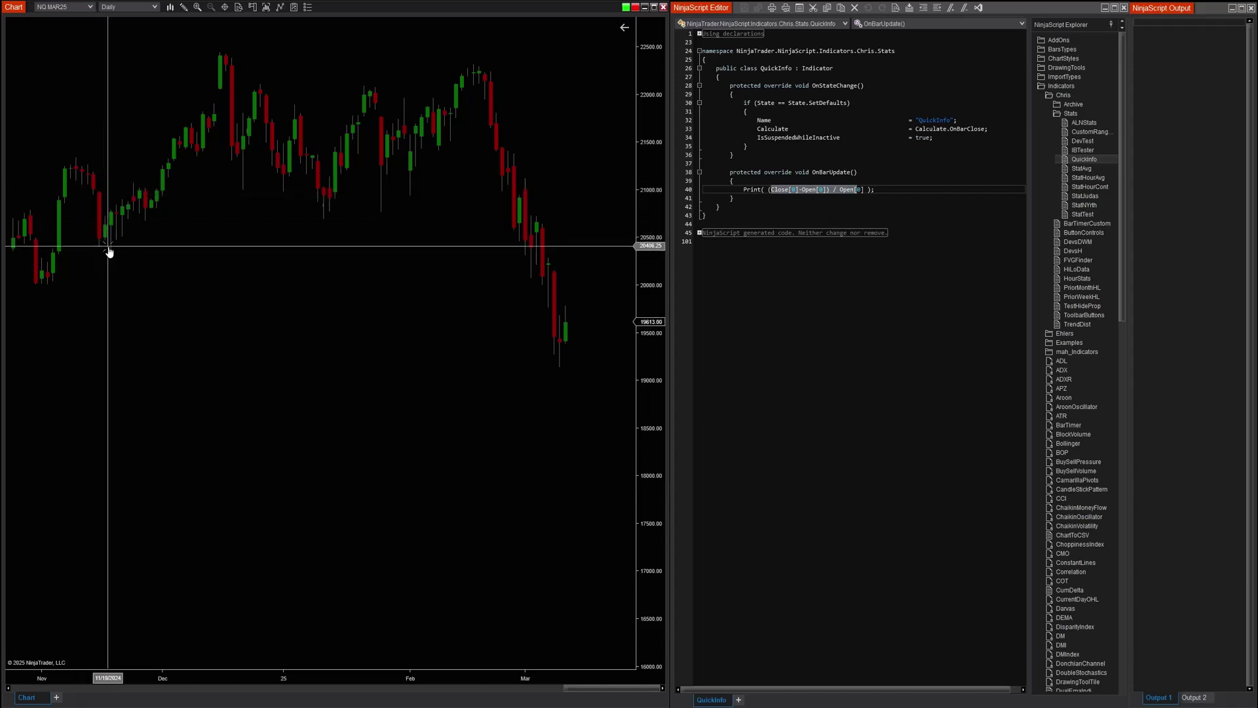
- Check how many days the NQ MAR25 daily chart loads in its Data Series settings, and close them
{"action": "right_click", "coordinate": [353, 281]}
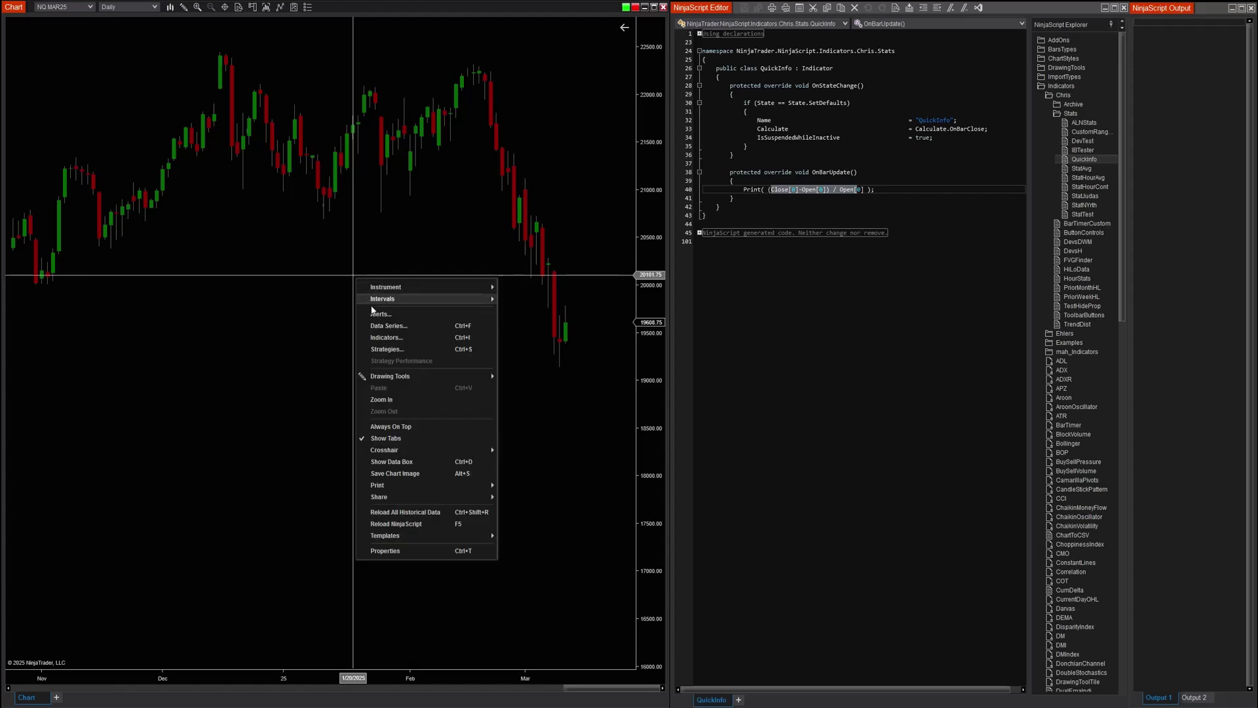
{"action": "left_click", "coordinate": [384, 328]}
{"action": "left_click", "coordinate": [518, 335]}
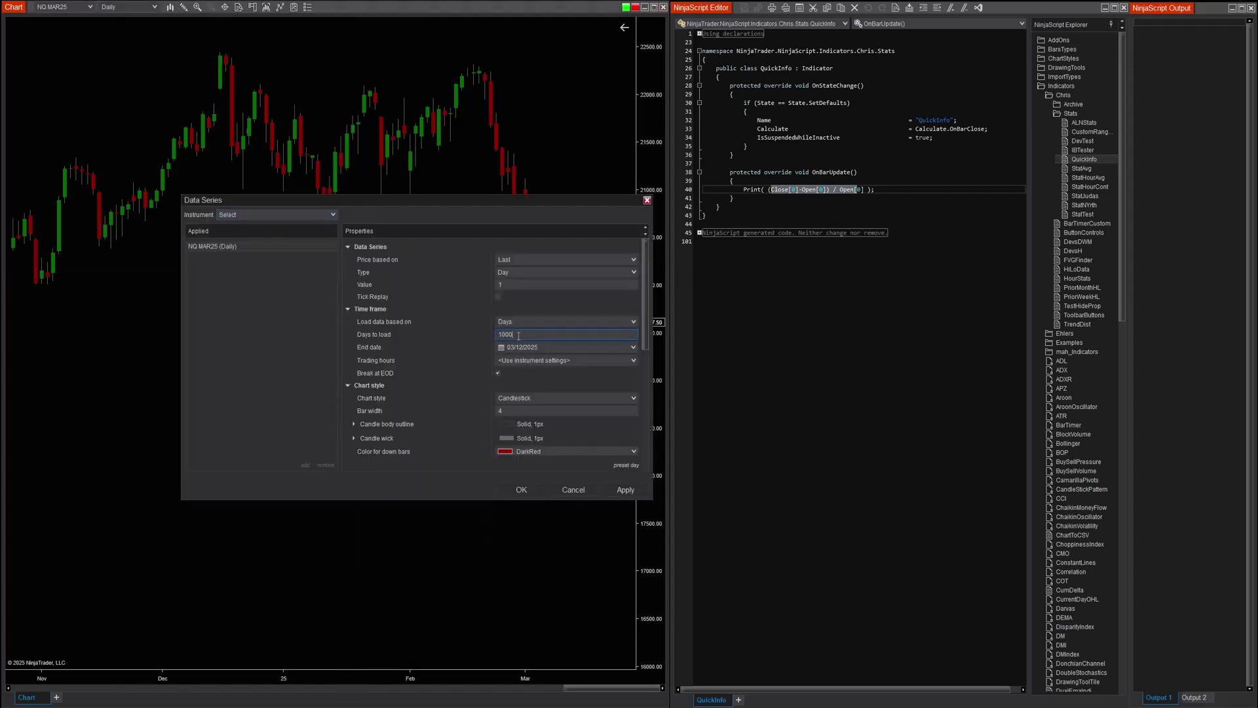
{"action": "left_click", "coordinate": [571, 489]}
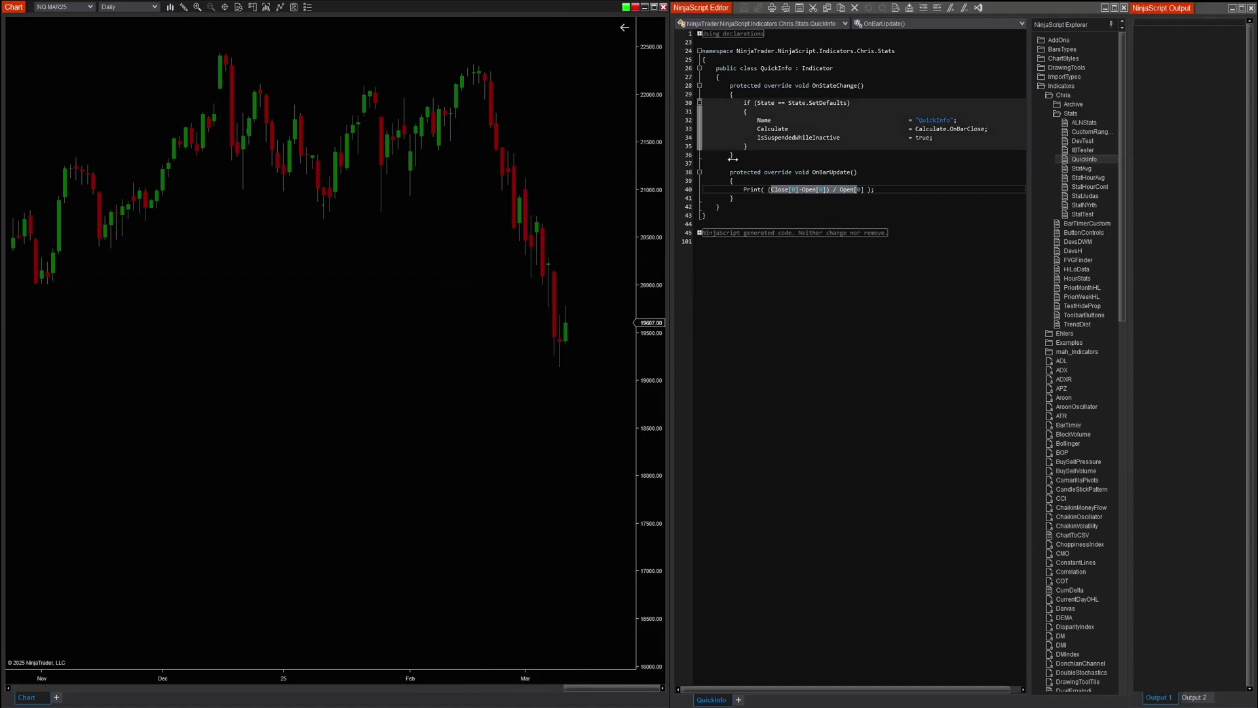
- Reload NinjaScript on the chart and select all the values printed in the NinjaScript Output
{"action": "right_click", "coordinate": [329, 246]}
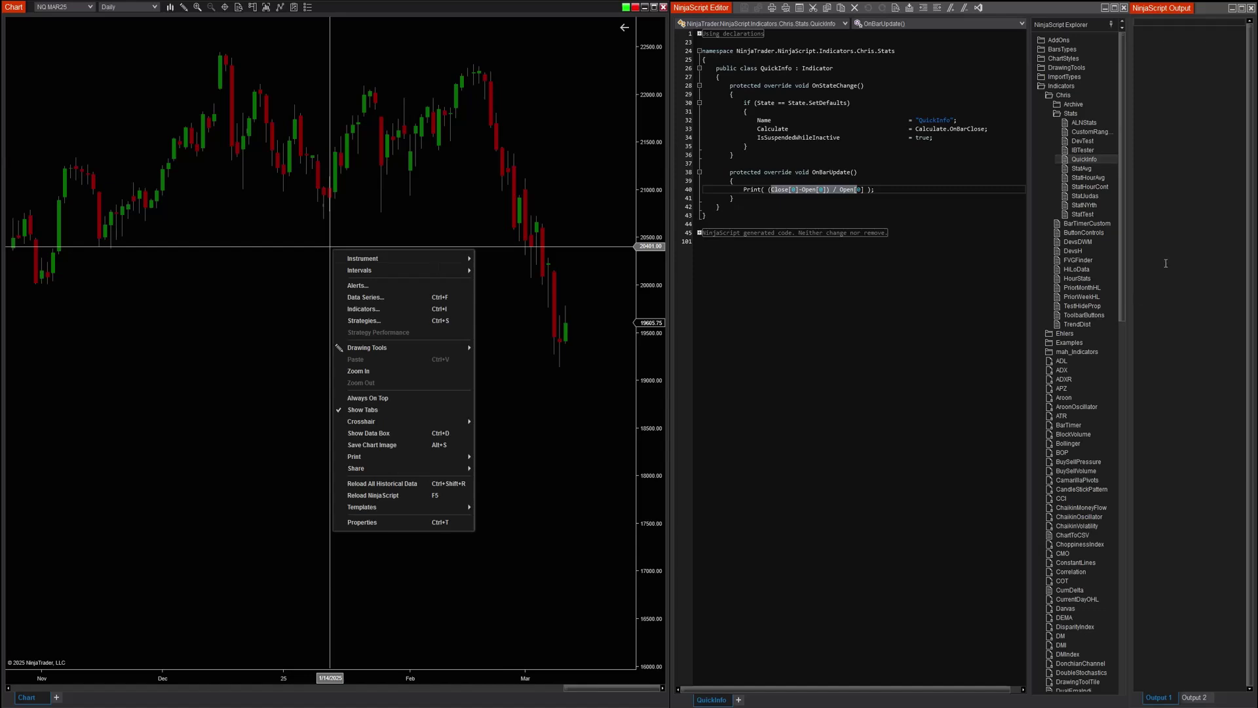
{"action": "left_click", "coordinate": [390, 496]}
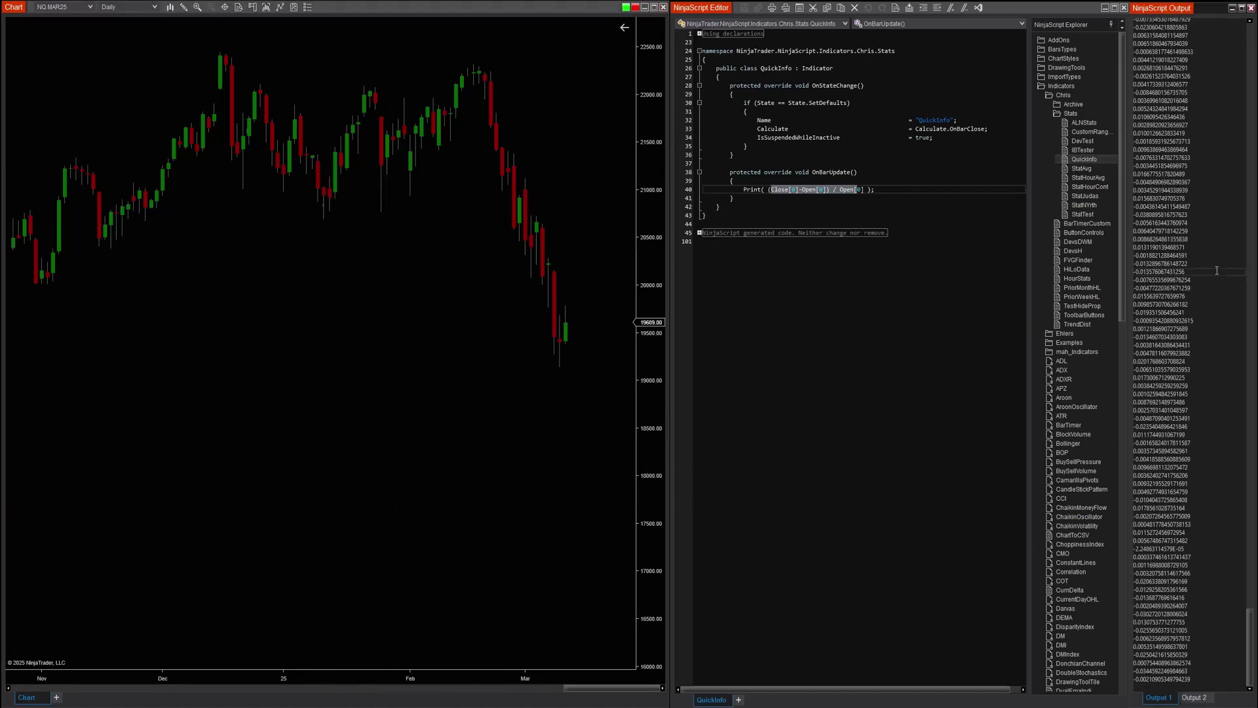
{"action": "key", "text": "ctrl+a"}
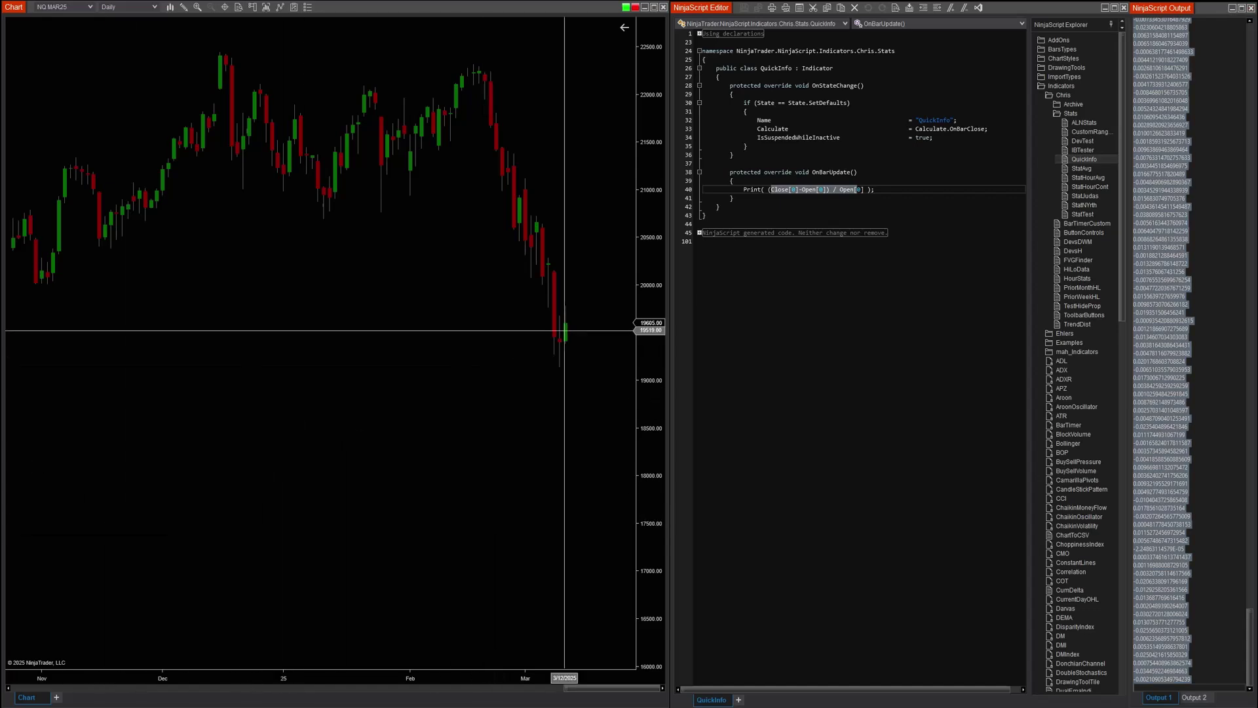
- Review the time frame settings of the chart's data series once more, and cancel the dialog
{"action": "right_click", "coordinate": [105, 321]}
{"action": "left_click", "coordinate": [134, 369]}
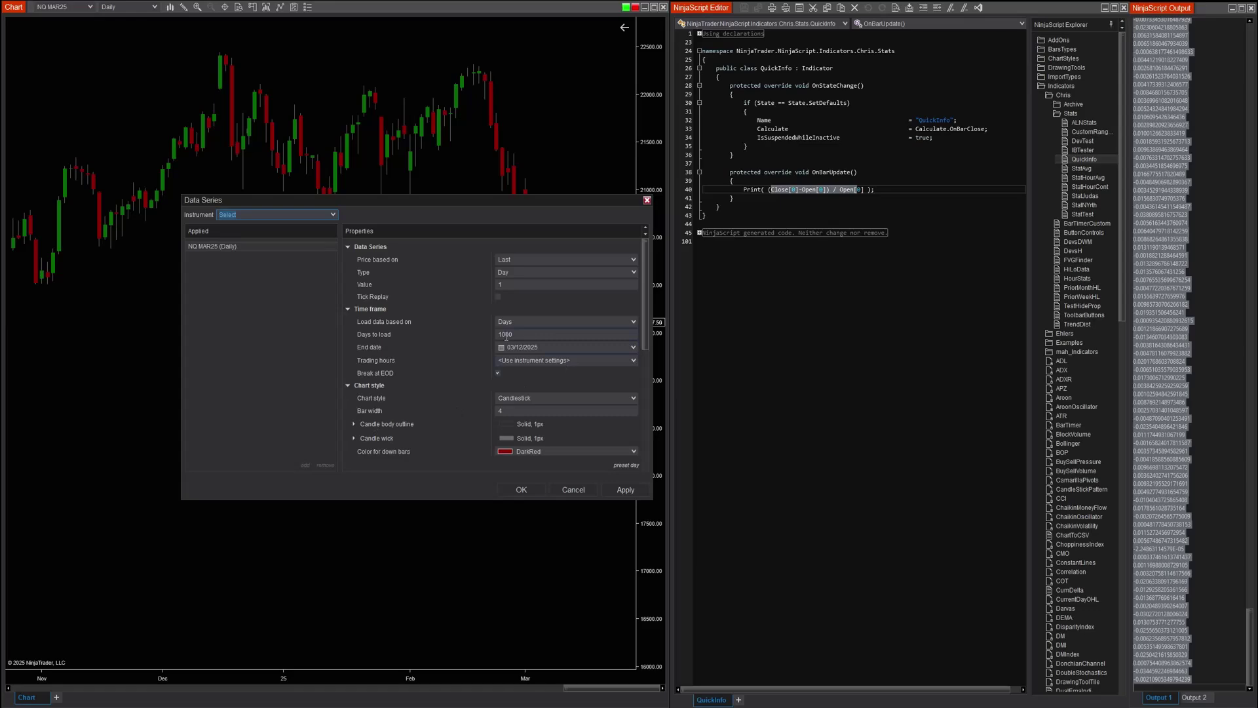
{"action": "left_click", "coordinate": [573, 489]}
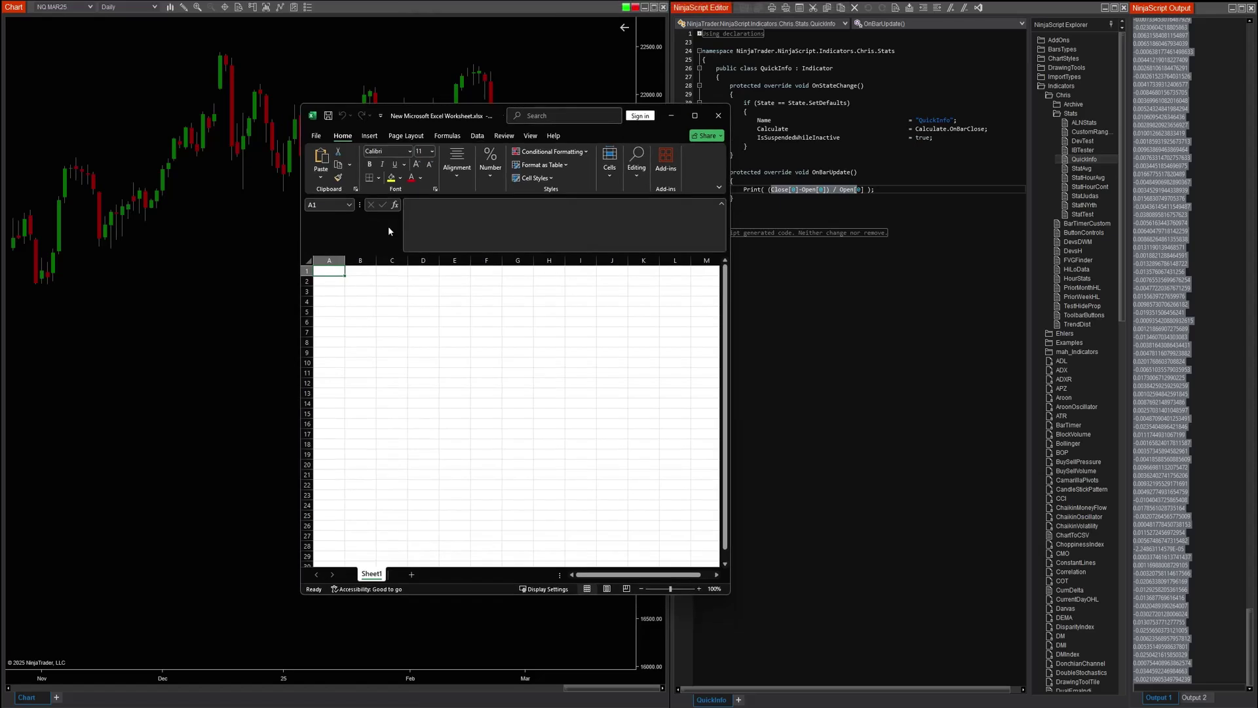
- Switch to the blank Excel worksheet, paste the output values from cell A3 downward, and enter the header "Net Changes" in A2
{"action": "left_click", "coordinate": [330, 288]}
{"action": "key", "text": "ctrl+v"}
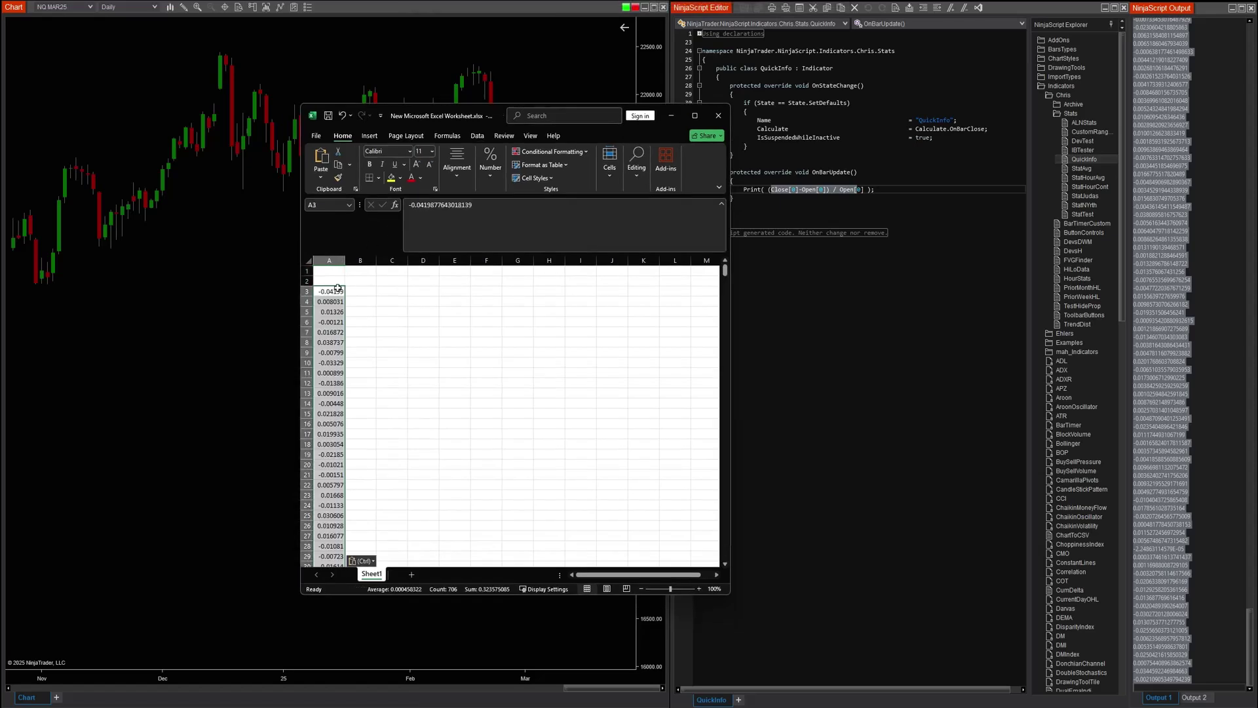
{"action": "left_click", "coordinate": [339, 281]}
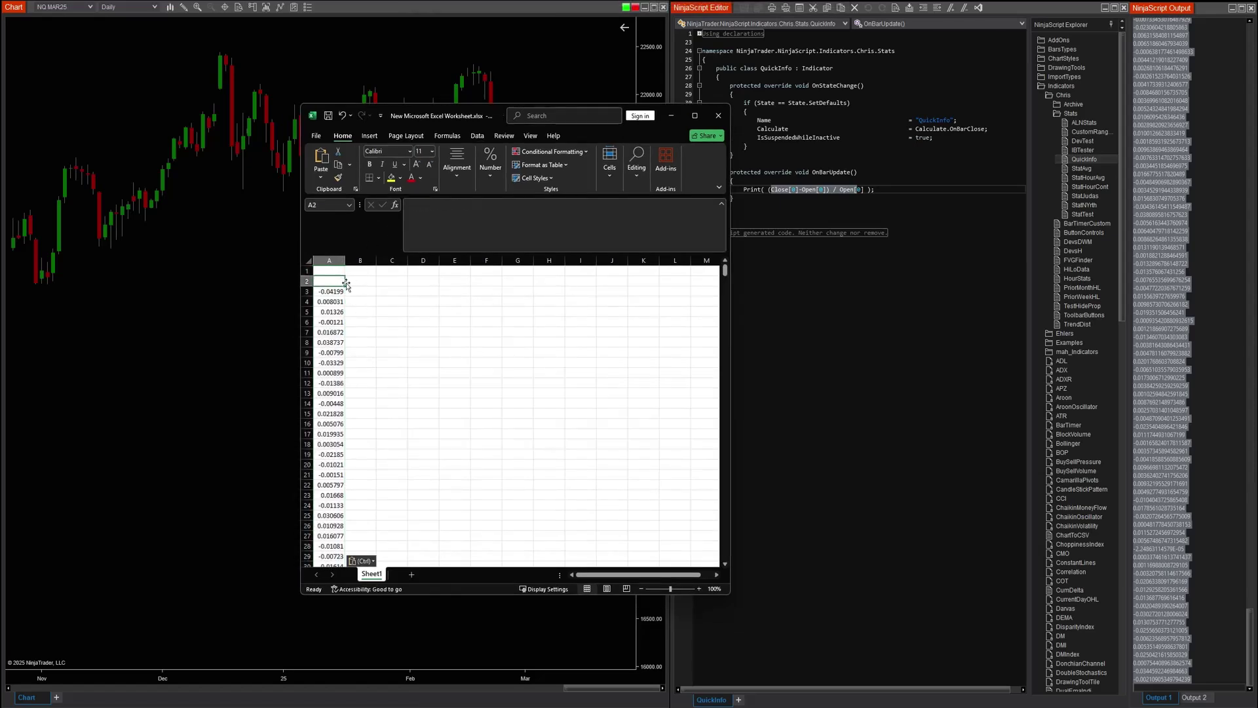
{"action": "type", "text": "Net Changes"}
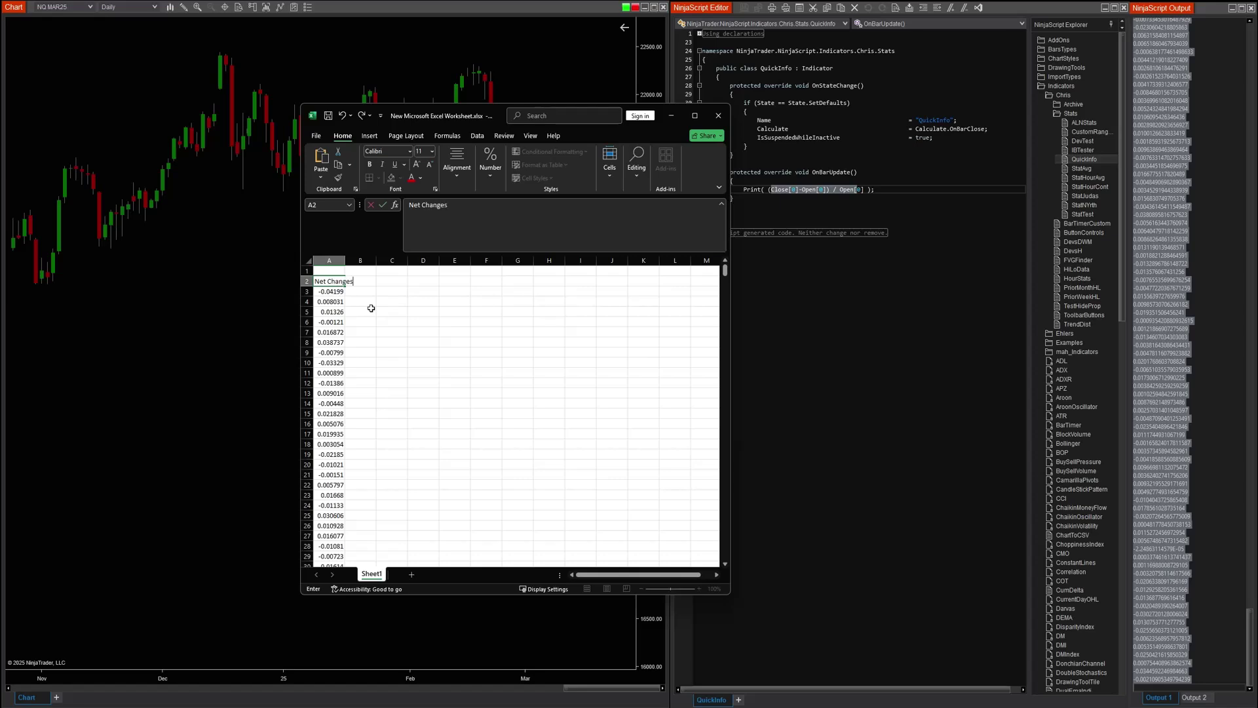
{"action": "left_click", "coordinate": [392, 311]}
{"action": "key", "text": "Down"}
{"action": "key", "text": "Down"}
{"action": "key", "text": "Down"}
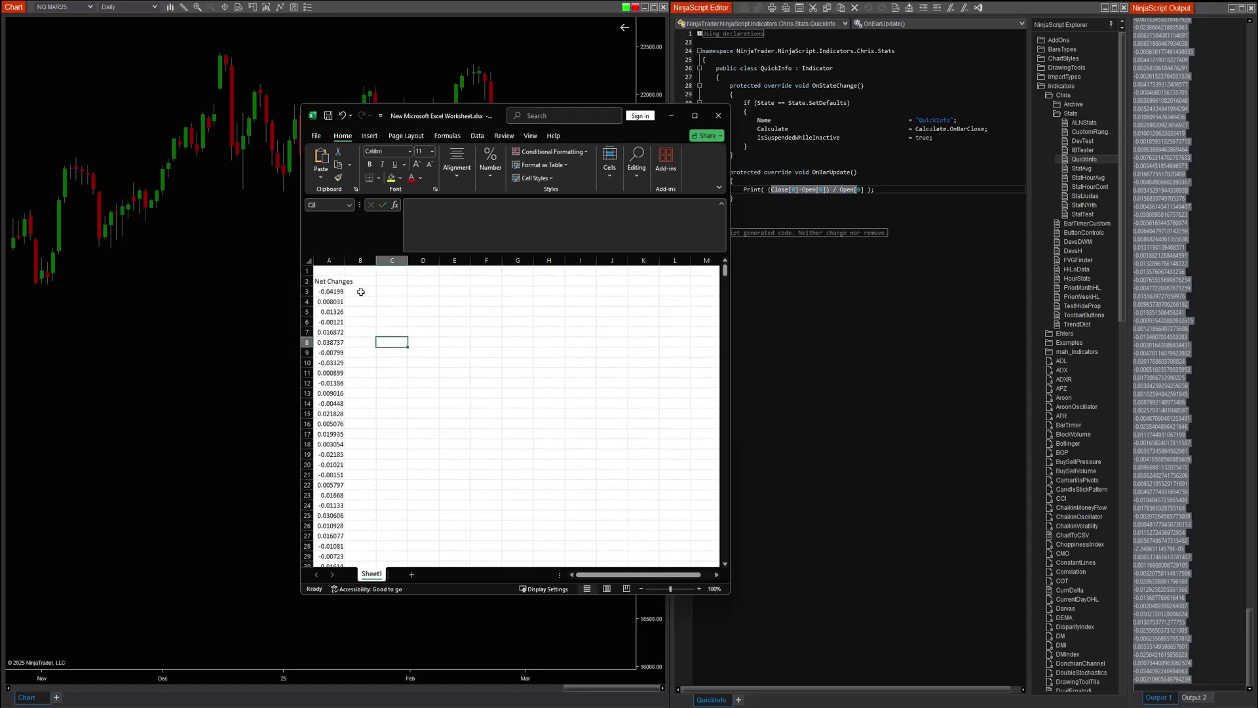
- Auto-fit the width of column A and insert three blank rows at the top of the sheet
{"action": "double_click", "coordinate": [345, 261]}
{"action": "left_click", "coordinate": [400, 272]}
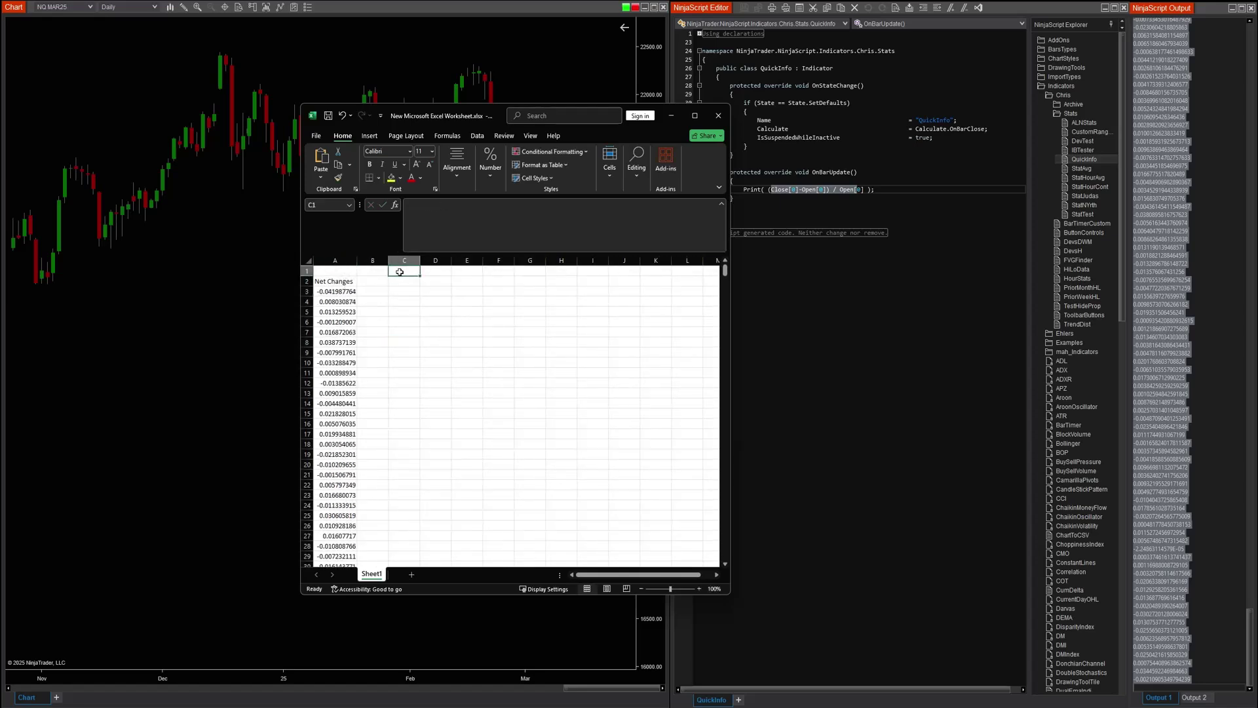
{"action": "right_click", "coordinate": [307, 271]}
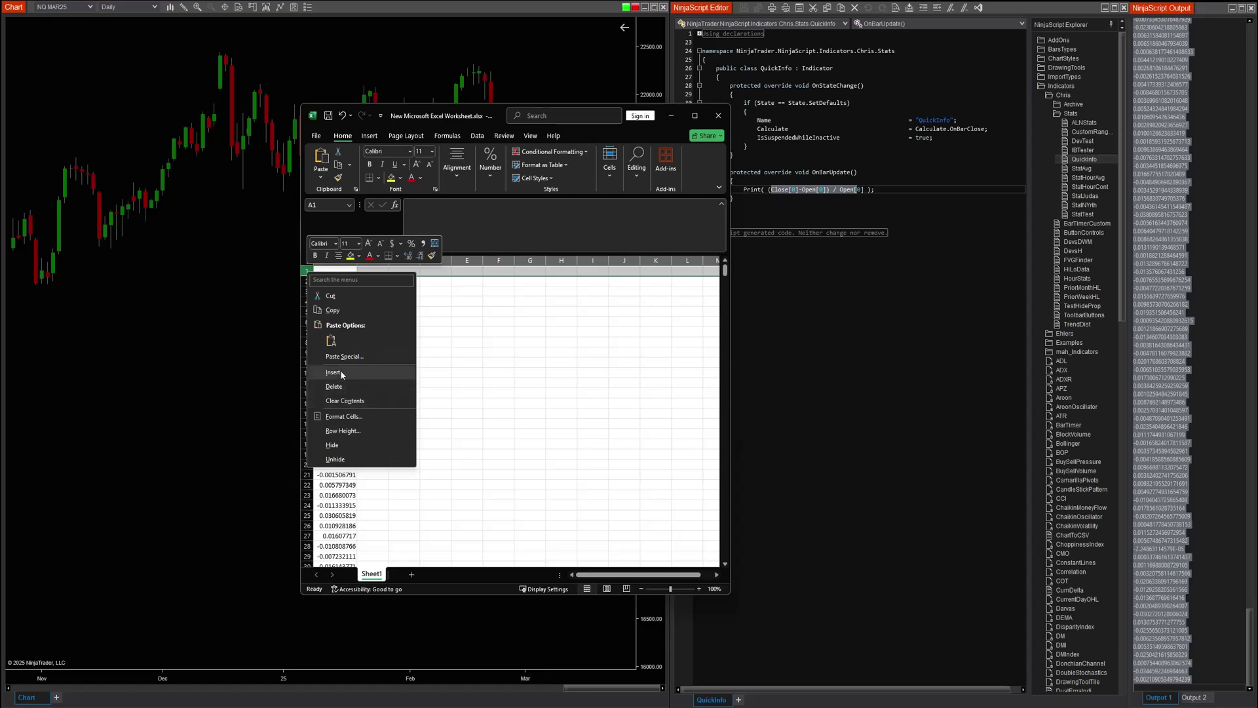
{"action": "left_click", "coordinate": [331, 379]}
{"action": "right_click", "coordinate": [307, 272]}
{"action": "left_click", "coordinate": [334, 378]}
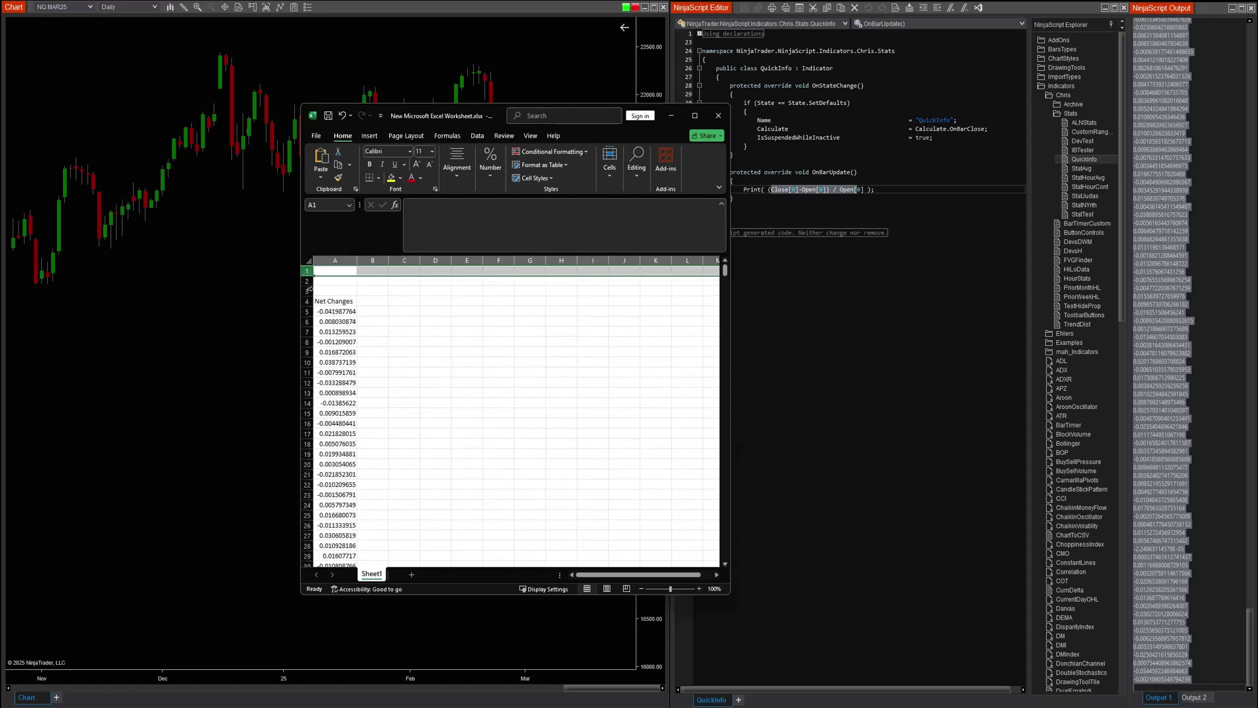
{"action": "right_click", "coordinate": [307, 274]}
{"action": "left_click", "coordinate": [334, 375]}
{"action": "left_click", "coordinate": [372, 322]}
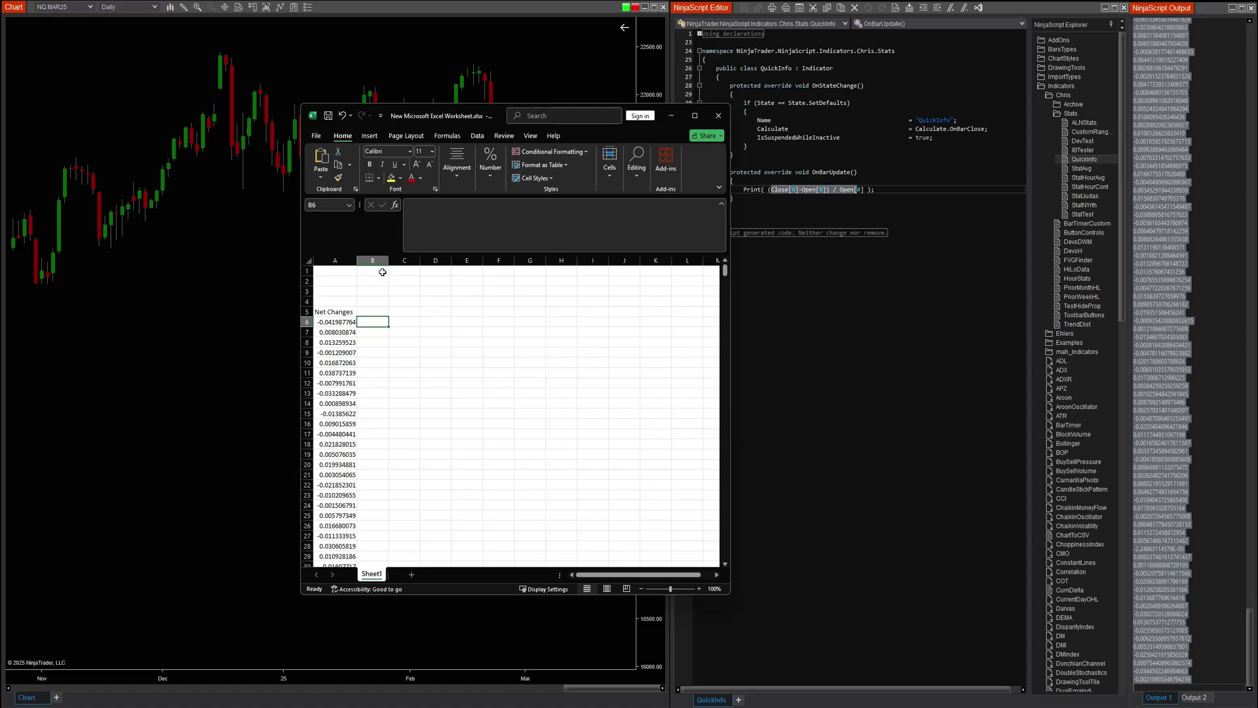
- Label cells B1, B2 and B3 as "0.5 SDEV", "1.0 SDEV" and "2.0 SDEV"
{"action": "left_click", "coordinate": [380, 271]}
{"action": "type", "text": "0.5"}
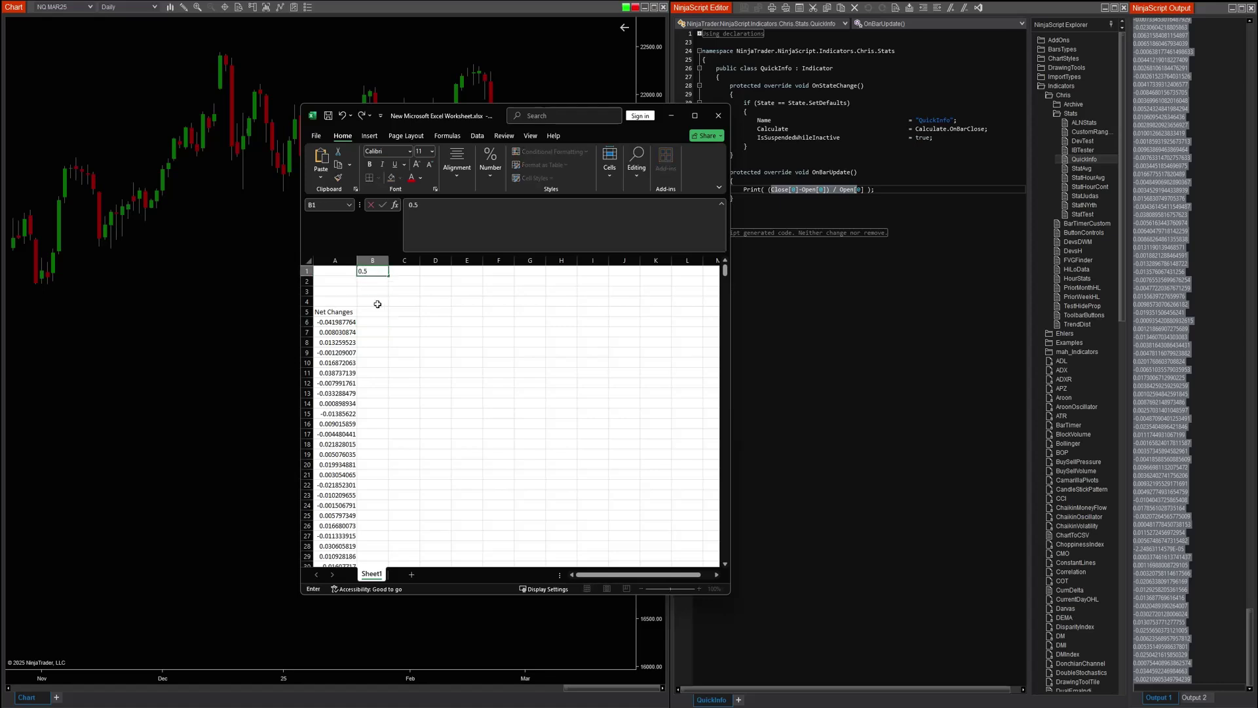
{"action": "type", "text": " SDEV"}
{"action": "left_click", "coordinate": [368, 282]}
{"action": "type", "text": "1.0"}
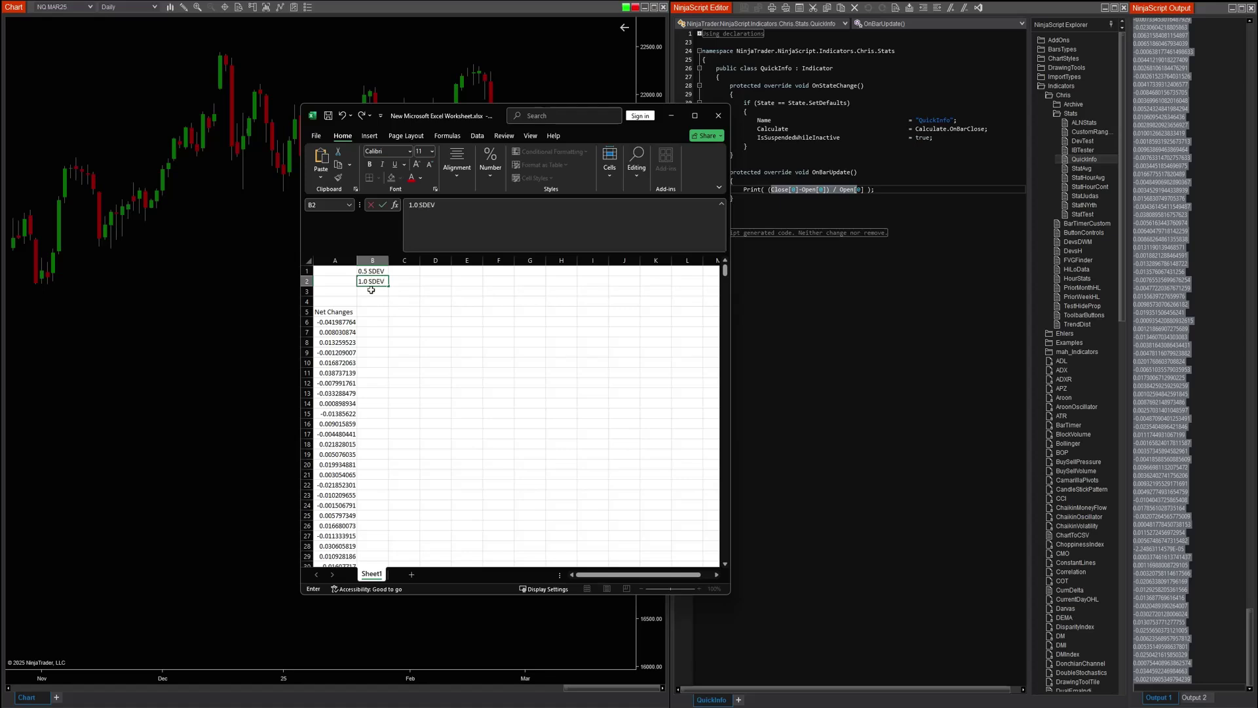
{"action": "left_click", "coordinate": [370, 289]}
{"action": "type", "text": "2.0 SDEV"}
- Calculate the population standard deviation of all net changes in C2 with =STDEV.P(A6:A711), and reselect that cell
{"action": "left_click", "coordinate": [404, 281]}
{"action": "type", "text": "="}
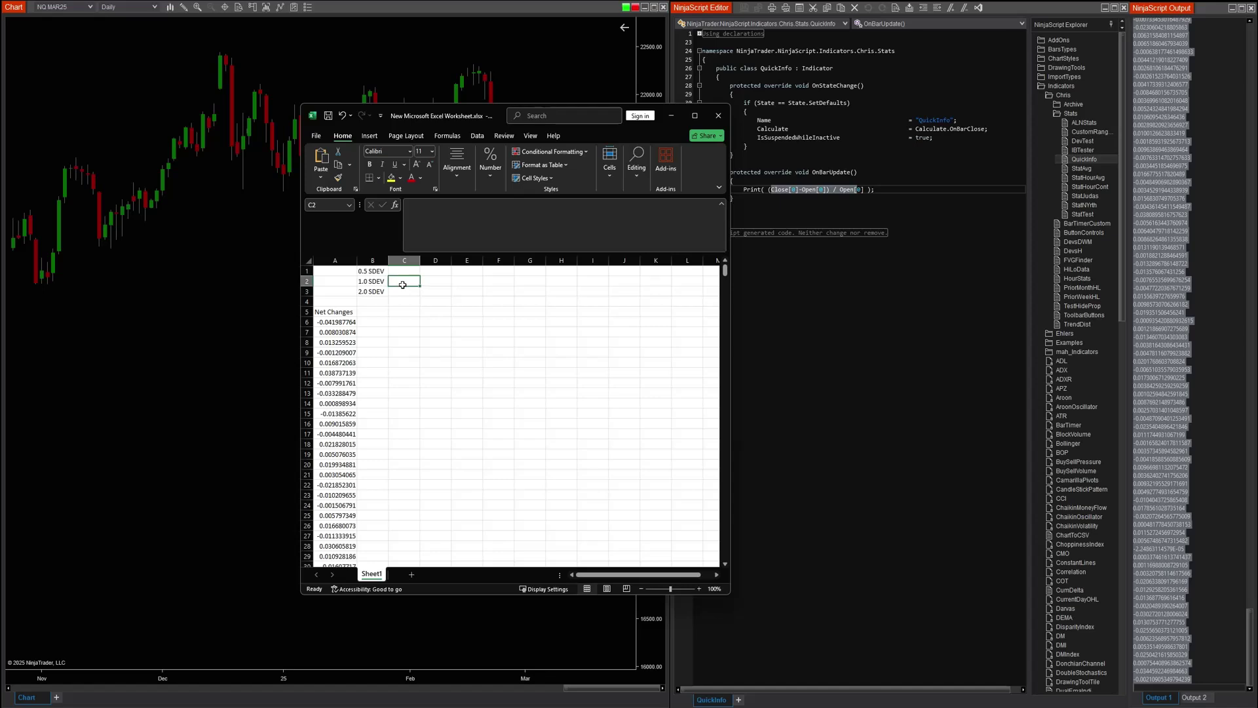
{"action": "type", "text": "st"}
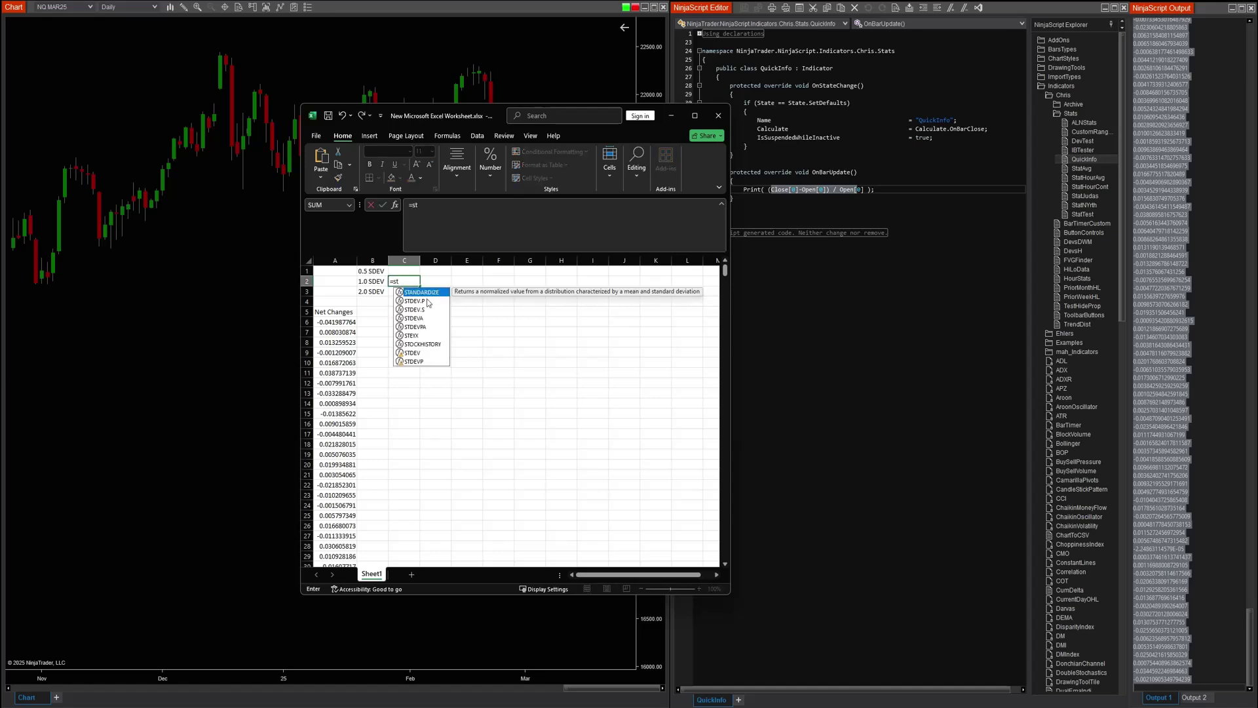
{"action": "double_click", "coordinate": [426, 301]}
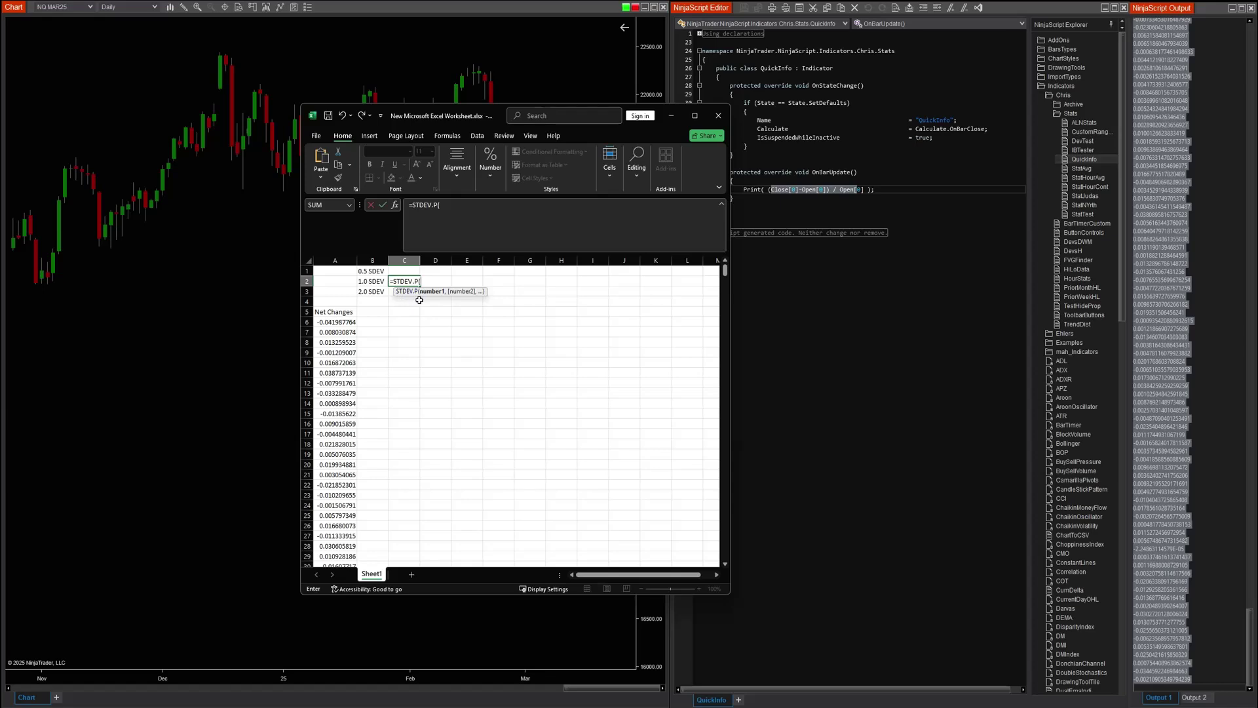
{"action": "left_click", "coordinate": [331, 324]}
{"action": "key", "text": "ctrl+shift+Down"}
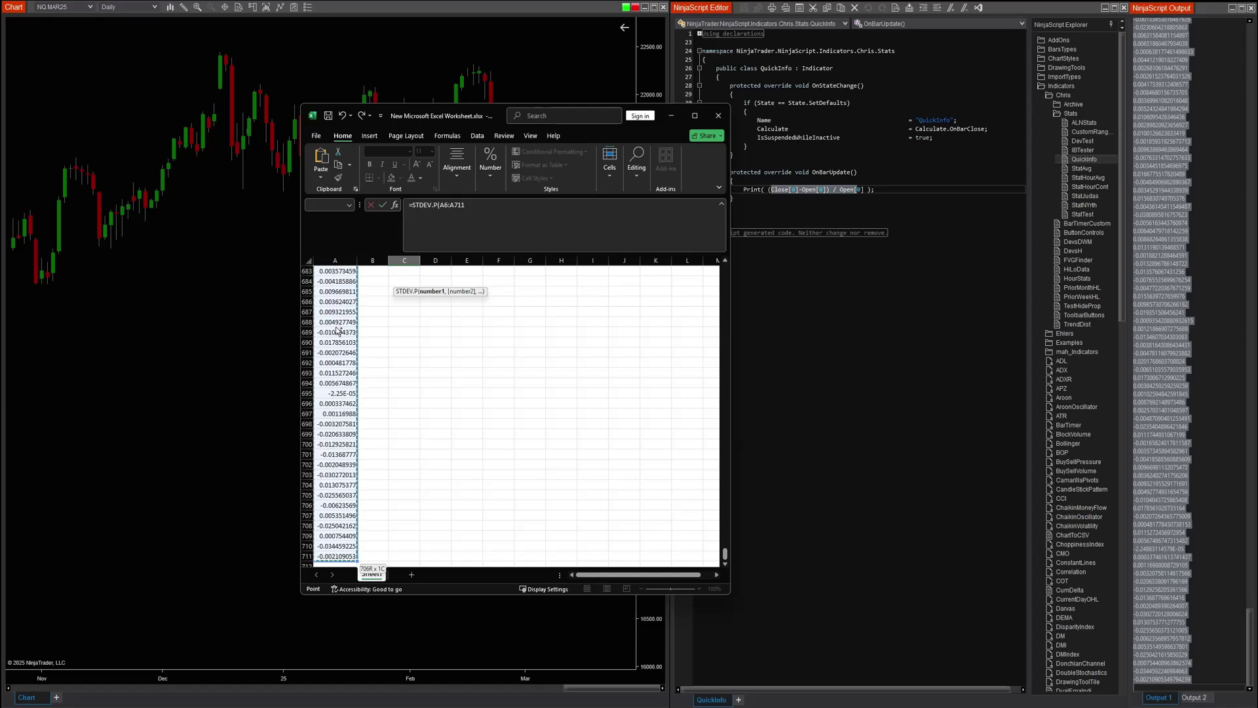
{"action": "key", "text": "Escape"}
{"action": "scroll", "coordinate": [335, 327], "scroll_direction": "up", "scroll_amount": 1}
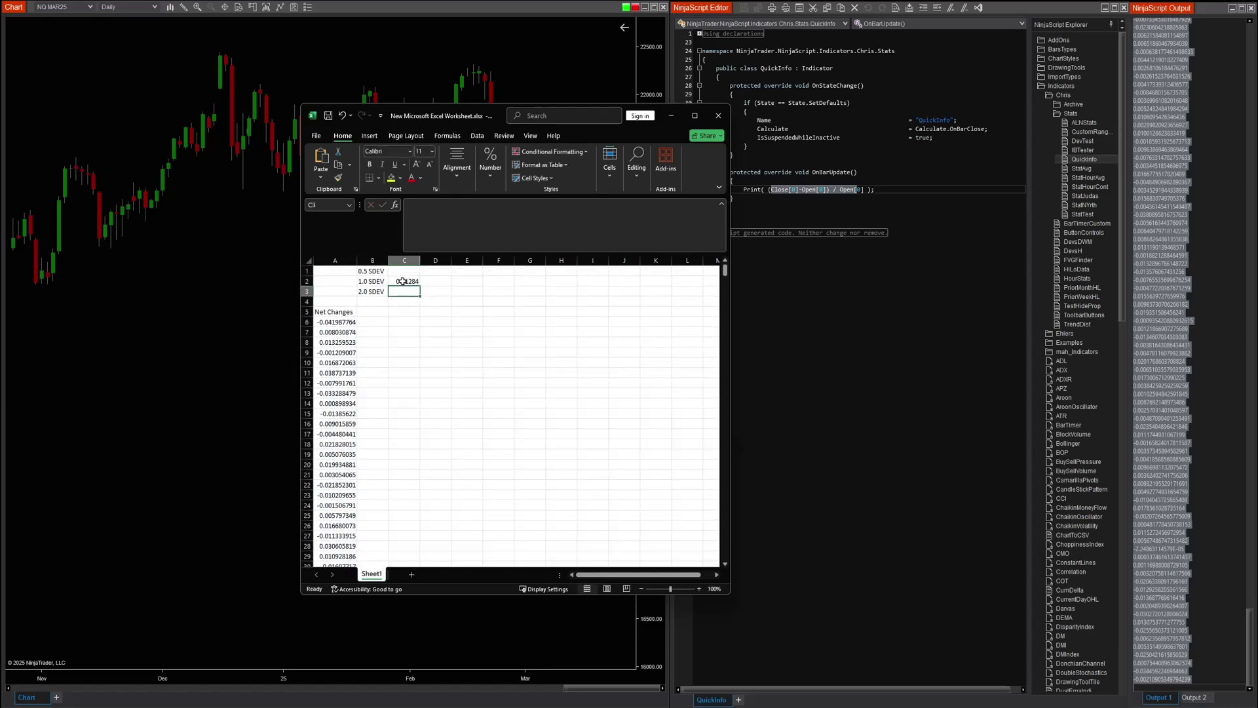
{"action": "left_click", "coordinate": [400, 281]}
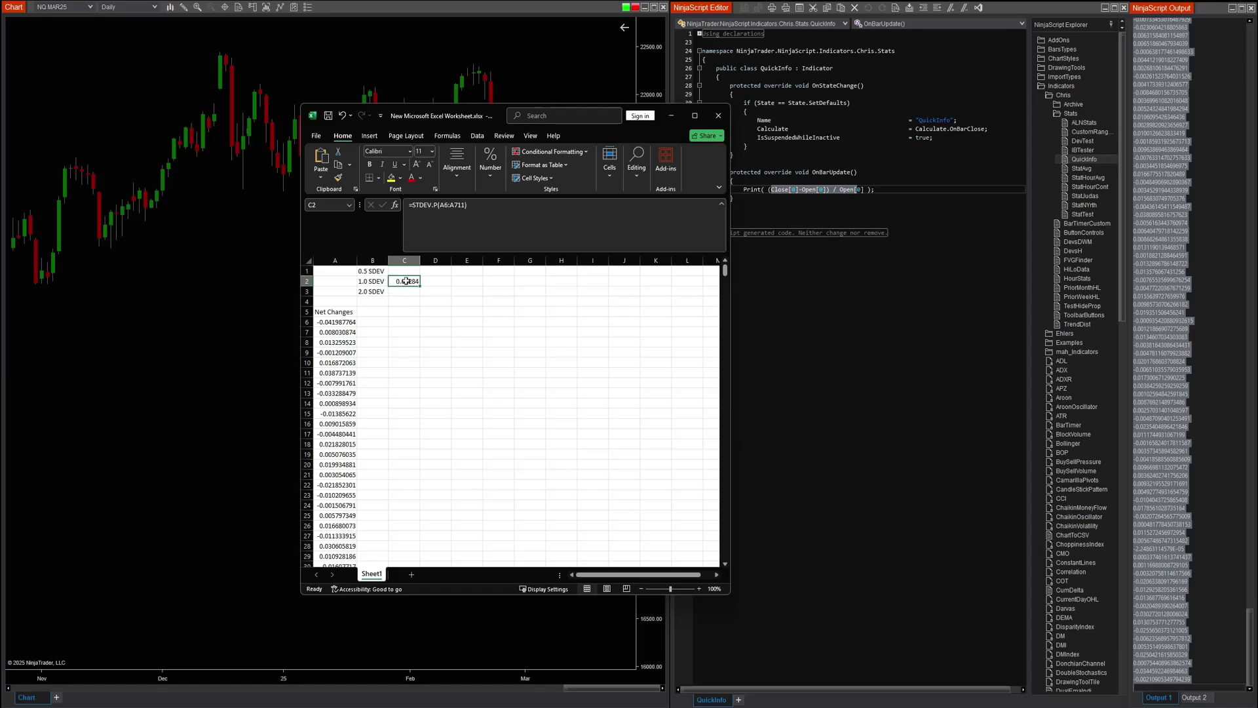
- Calculate the 0.5 SDEV level in C1 with =C2*0.5 and the 2.0 SDEV level in C3 with =C2*2
{"action": "left_click", "coordinate": [402, 272]}
{"action": "type", "text": "="}
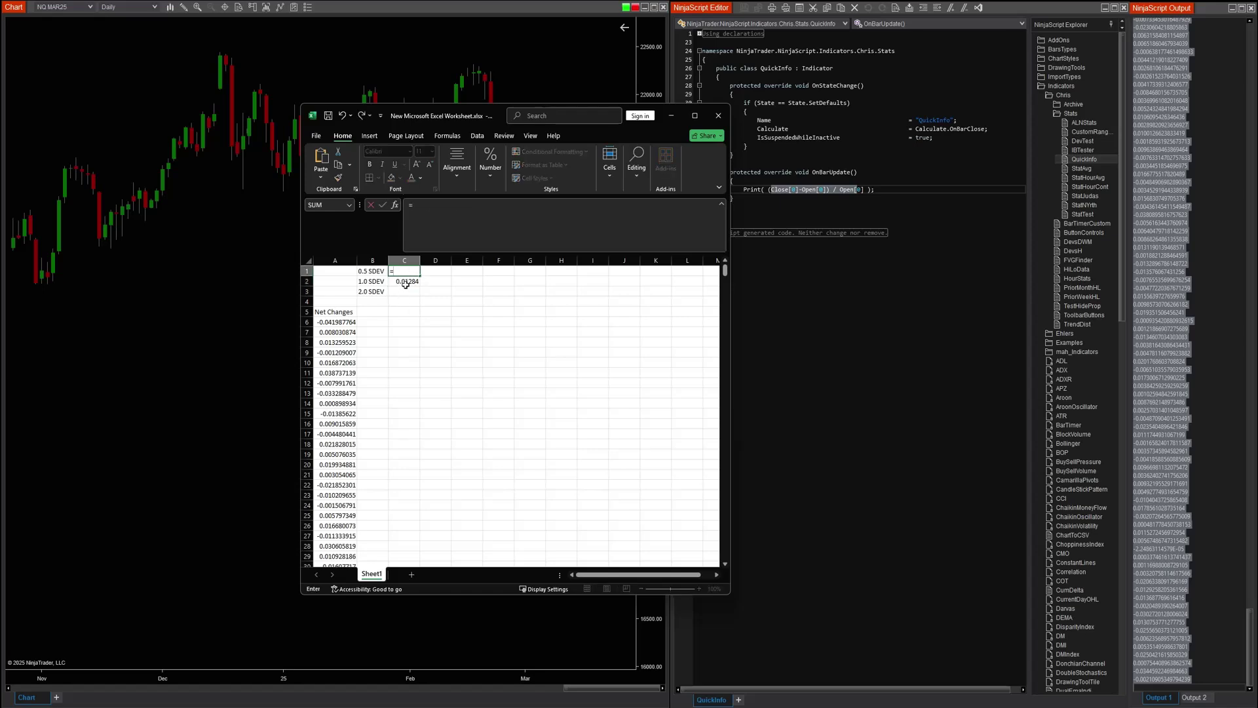
{"action": "left_click", "coordinate": [402, 282]}
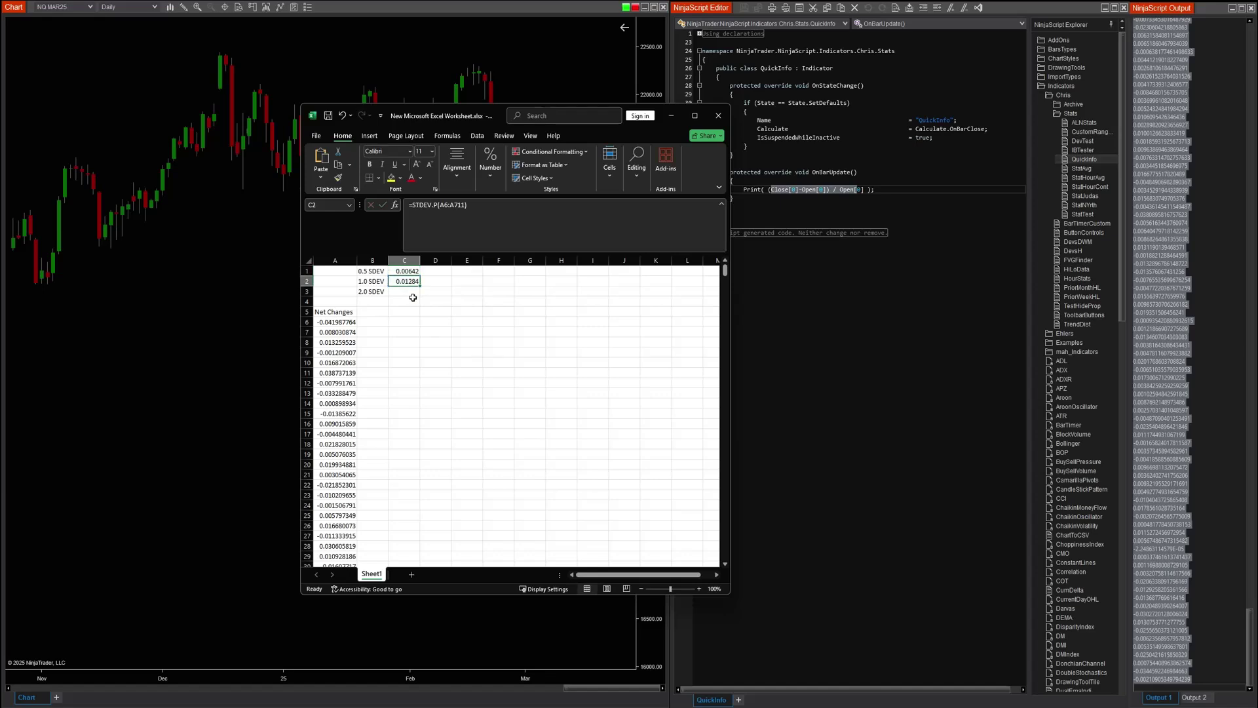
{"action": "left_click", "coordinate": [397, 290]}
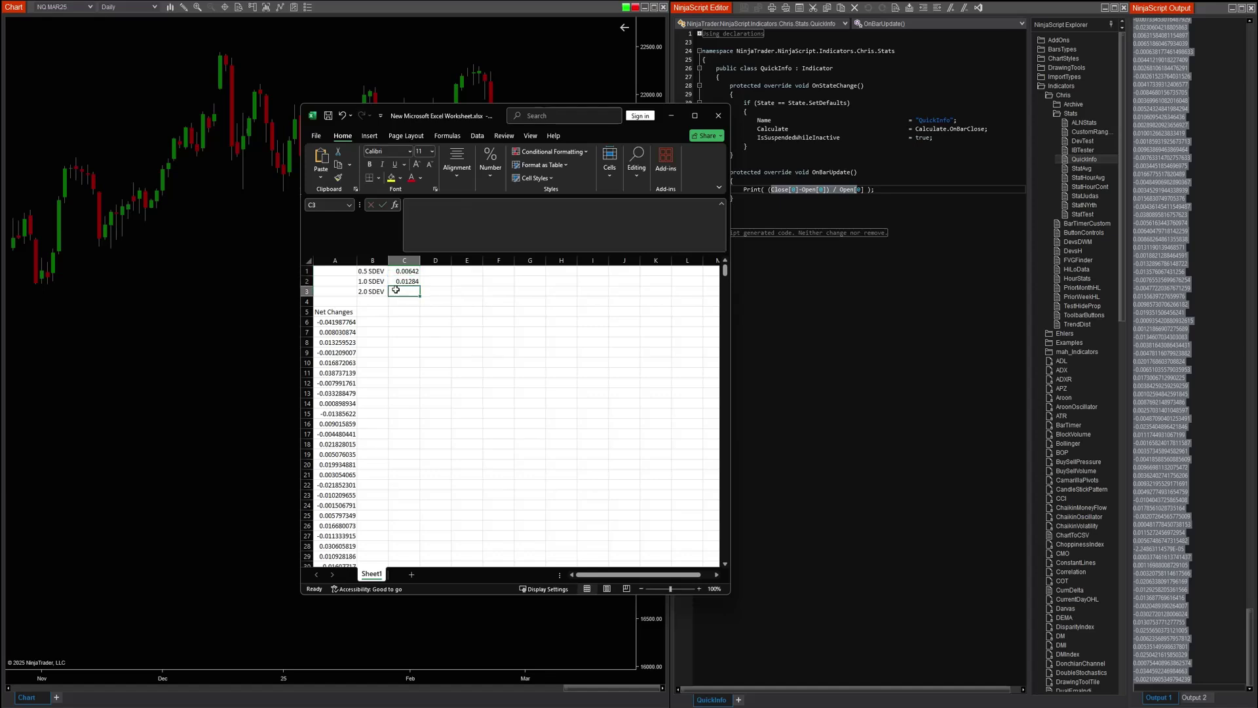
{"action": "type", "text": "="}
{"action": "left_click", "coordinate": [401, 282]}
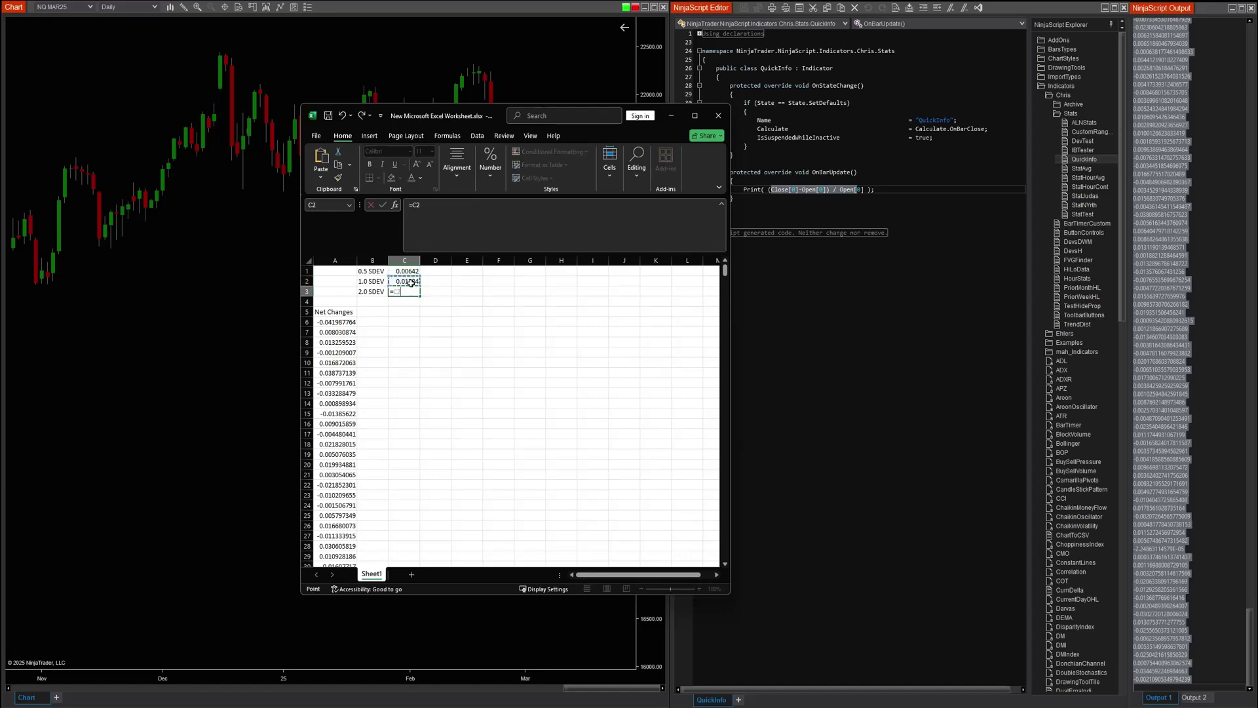
{"action": "type", "text": "*2"}
{"action": "key", "text": "Return"}
- Format cells C1:C3 as Percentage with 2 decimal places and deselect them
{"action": "left_click_drag", "start_coordinate": [411, 270], "coordinate": [410, 292]}
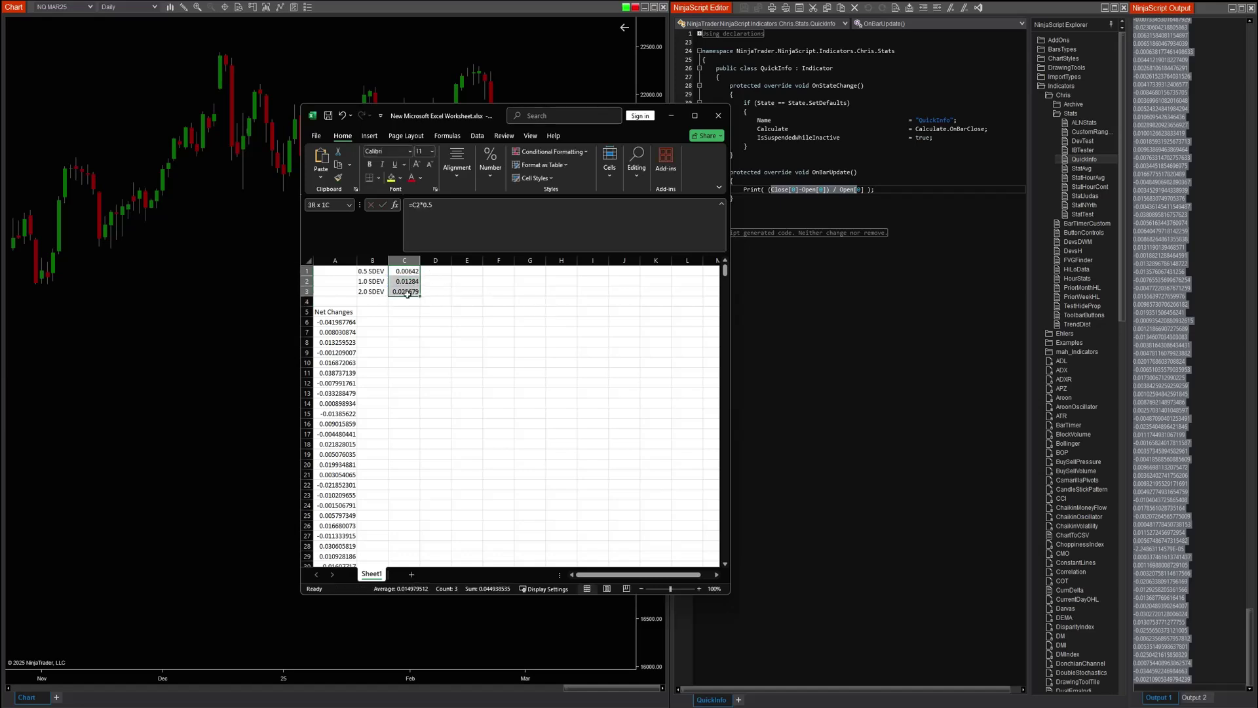
{"action": "right_click", "coordinate": [411, 292]}
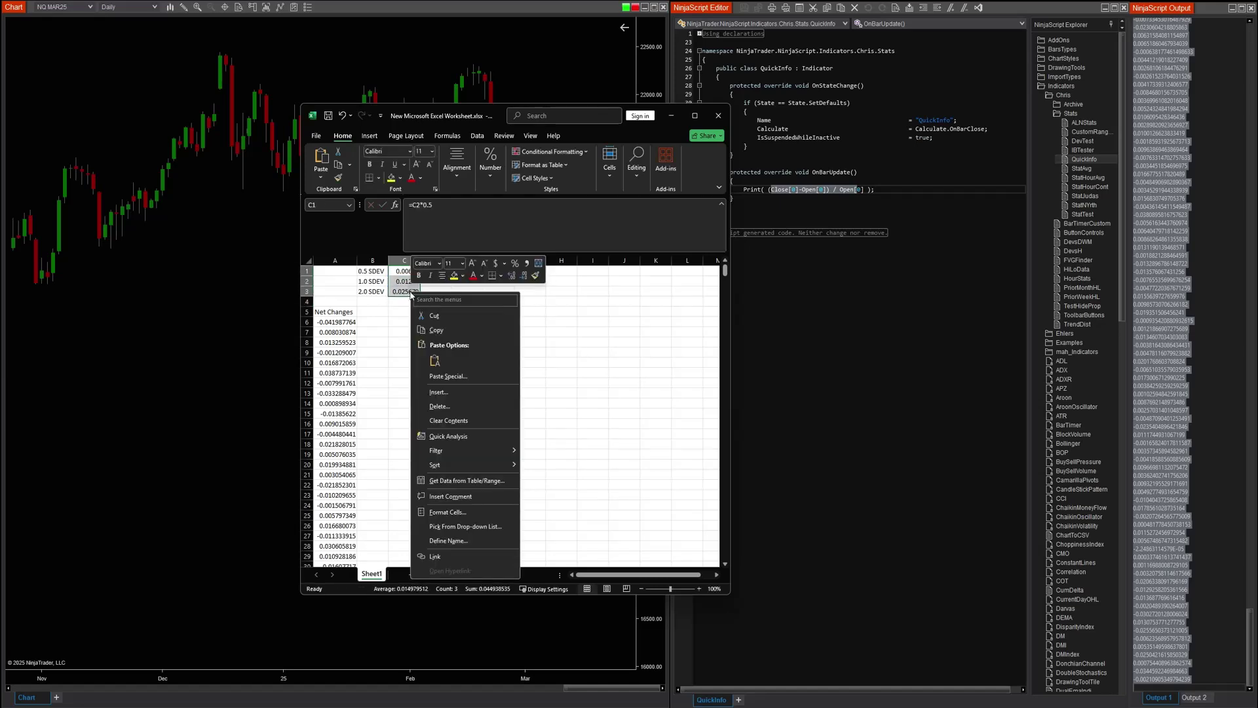
{"action": "left_click", "coordinate": [452, 511]}
{"action": "left_click", "coordinate": [354, 464]}
{"action": "left_click", "coordinate": [525, 613]}
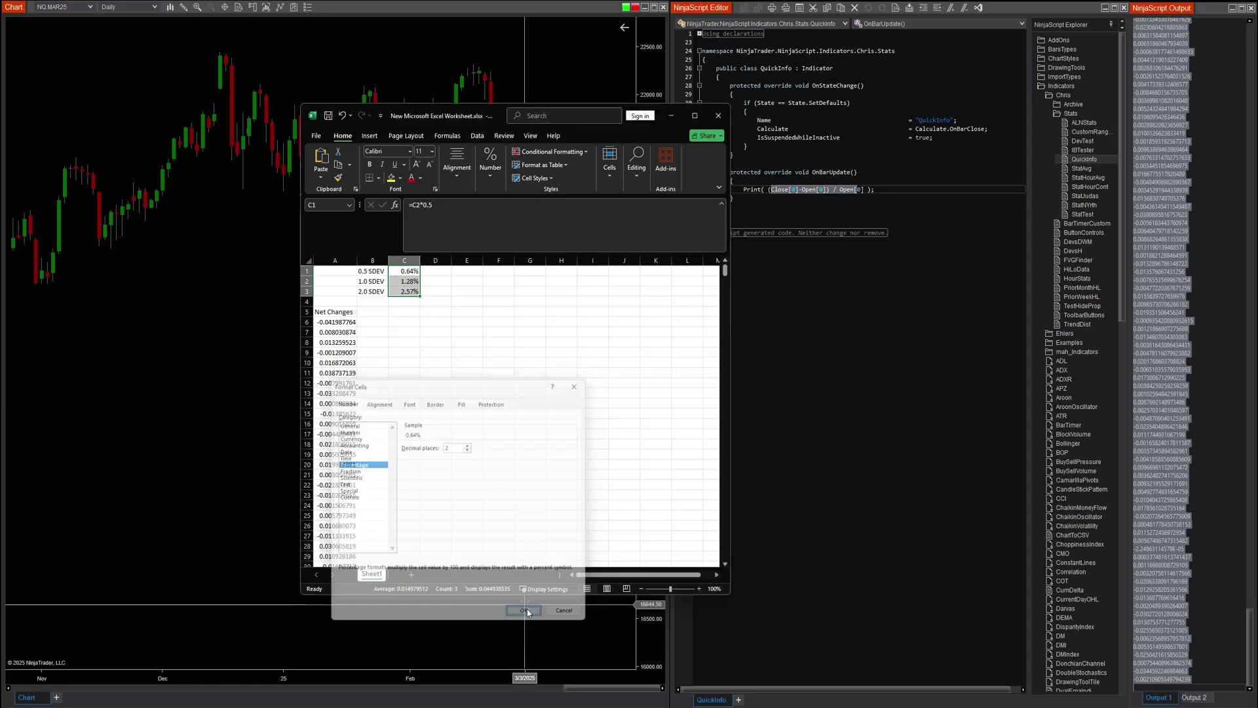
{"action": "left_click", "coordinate": [465, 364]}
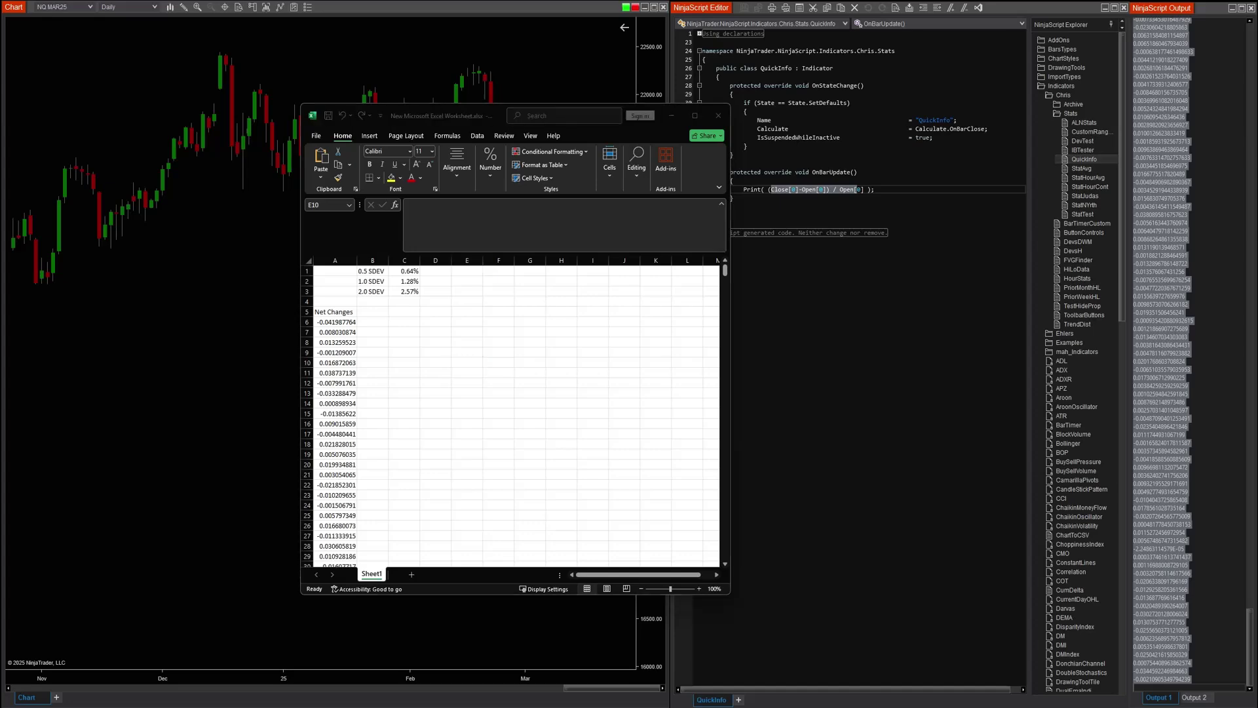
- Switch to the Z-Score to Percentile Calculator in the browser, calculate a two-sided z-score of 1.0, and highlight the Percent of Area result
{"action": "left_click_drag", "start_coordinate": [832, 46], "coordinate": [811, 92]}
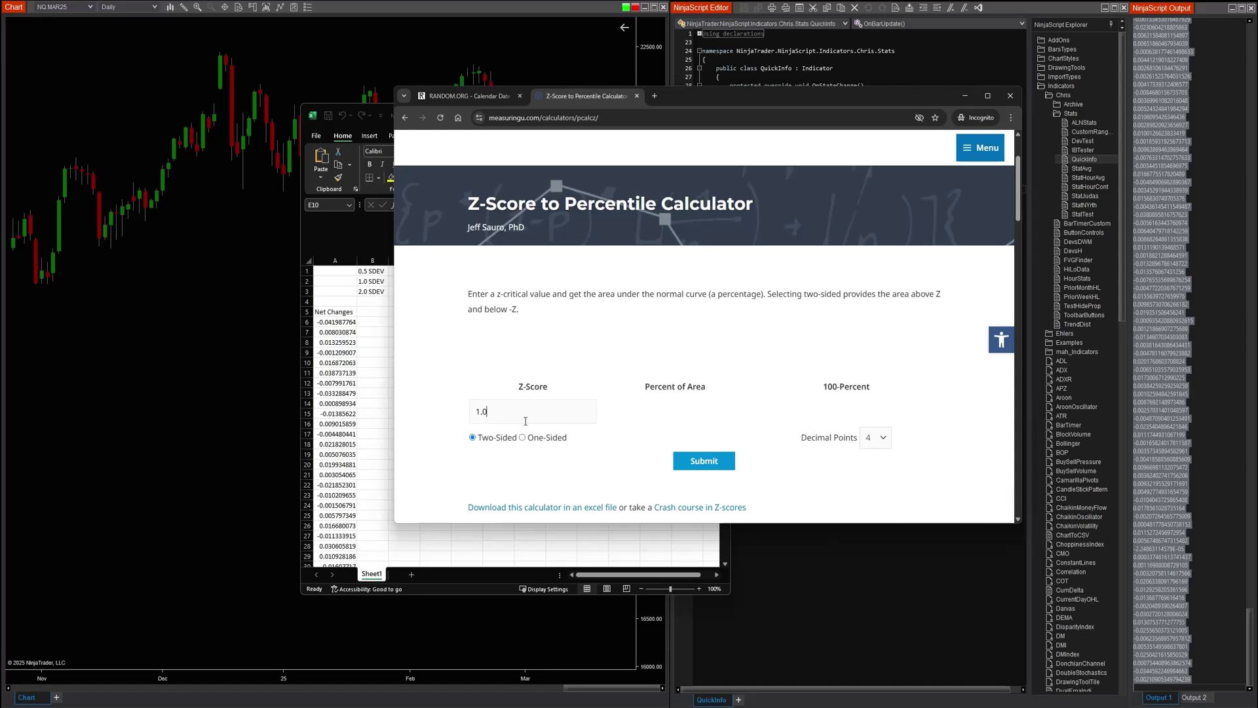
{"action": "left_click", "coordinate": [693, 460]}
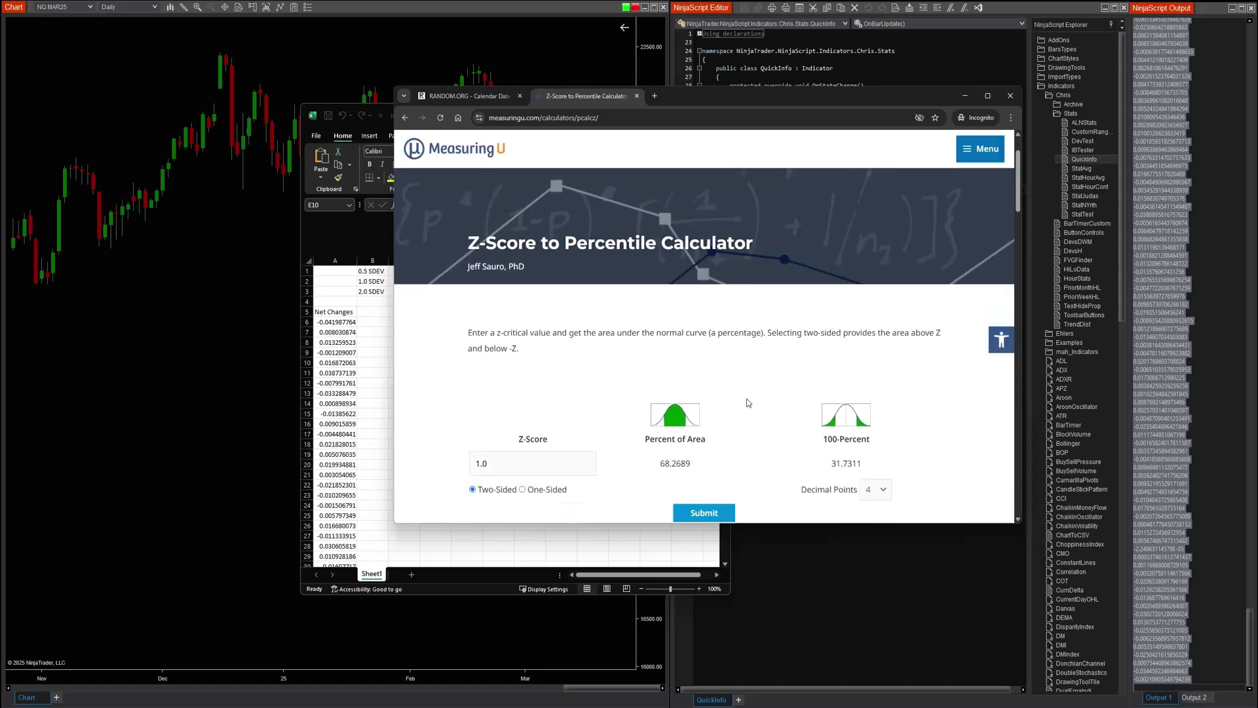
{"action": "scroll", "coordinate": [679, 345], "scroll_direction": "down", "scroll_amount": 3}
{"action": "left_click_drag", "start_coordinate": [660, 326], "coordinate": [688, 335]}
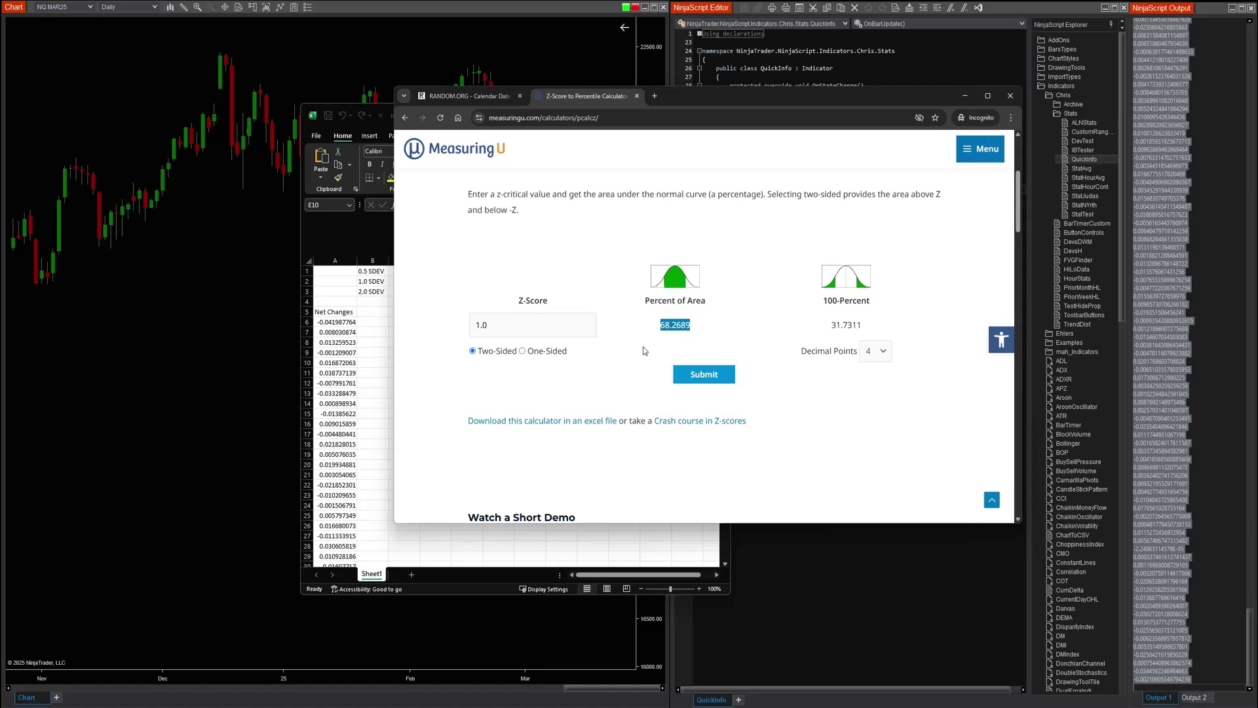
- Switch to the NinjaTrader chart and draw a zigzag path below the candles, from about November 20, 2024 to March 13, 2025
{"action": "left_click", "coordinate": [196, 419]}
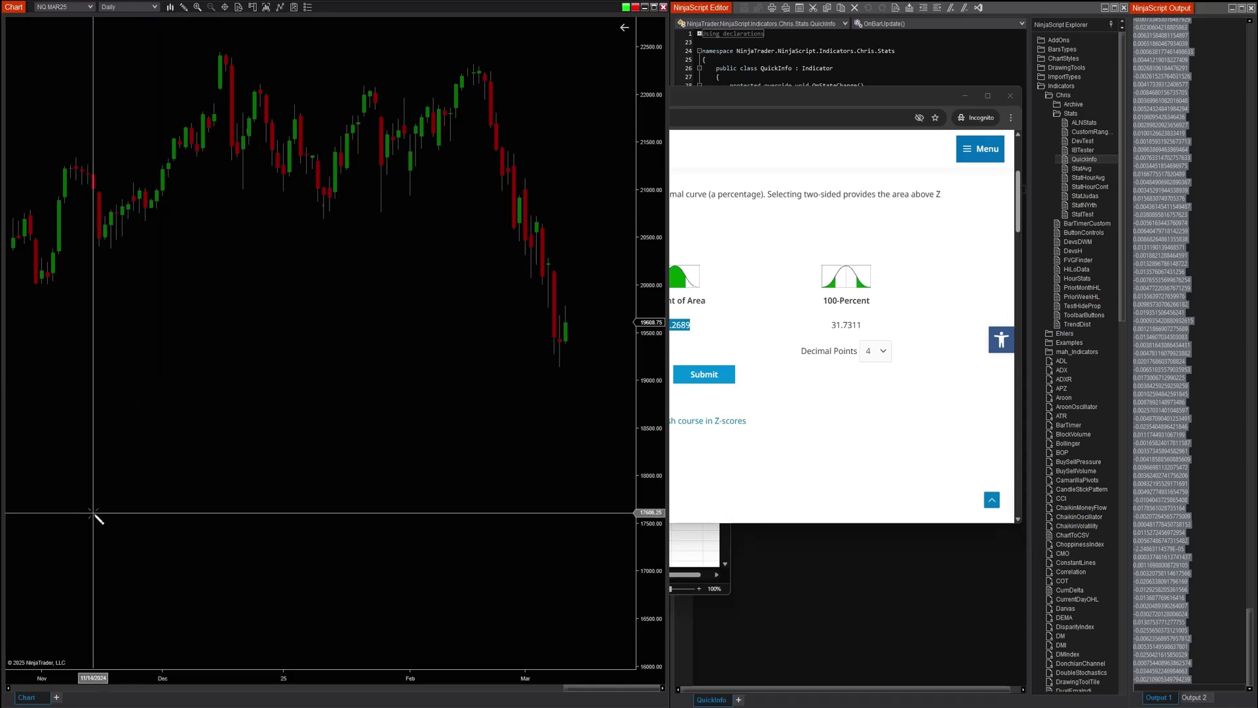
{"action": "left_click", "coordinate": [116, 507]}
{"action": "left_click", "coordinate": [174, 425]}
{"action": "left_click", "coordinate": [185, 502]}
{"action": "left_click", "coordinate": [214, 438]}
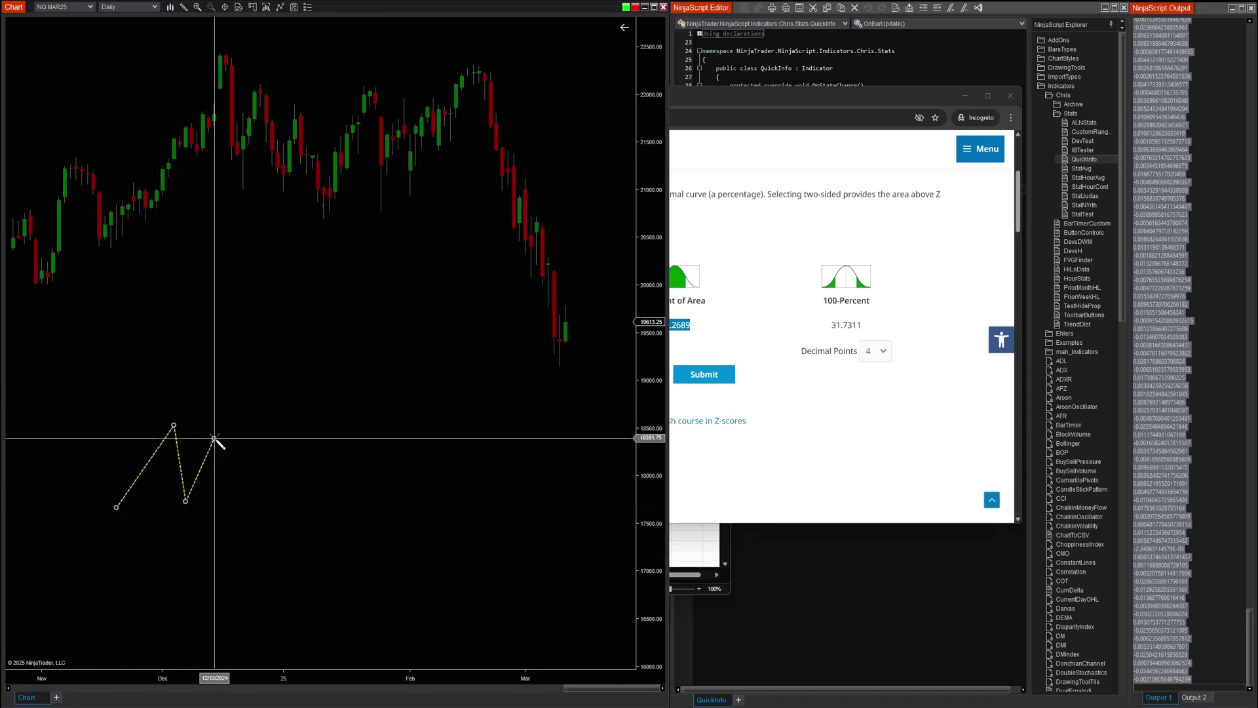
{"action": "left_click", "coordinate": [249, 549]}
{"action": "left_click", "coordinate": [272, 467]}
{"action": "left_click", "coordinate": [295, 375]}
{"action": "left_click", "coordinate": [329, 450]}
{"action": "left_click", "coordinate": [392, 353]}
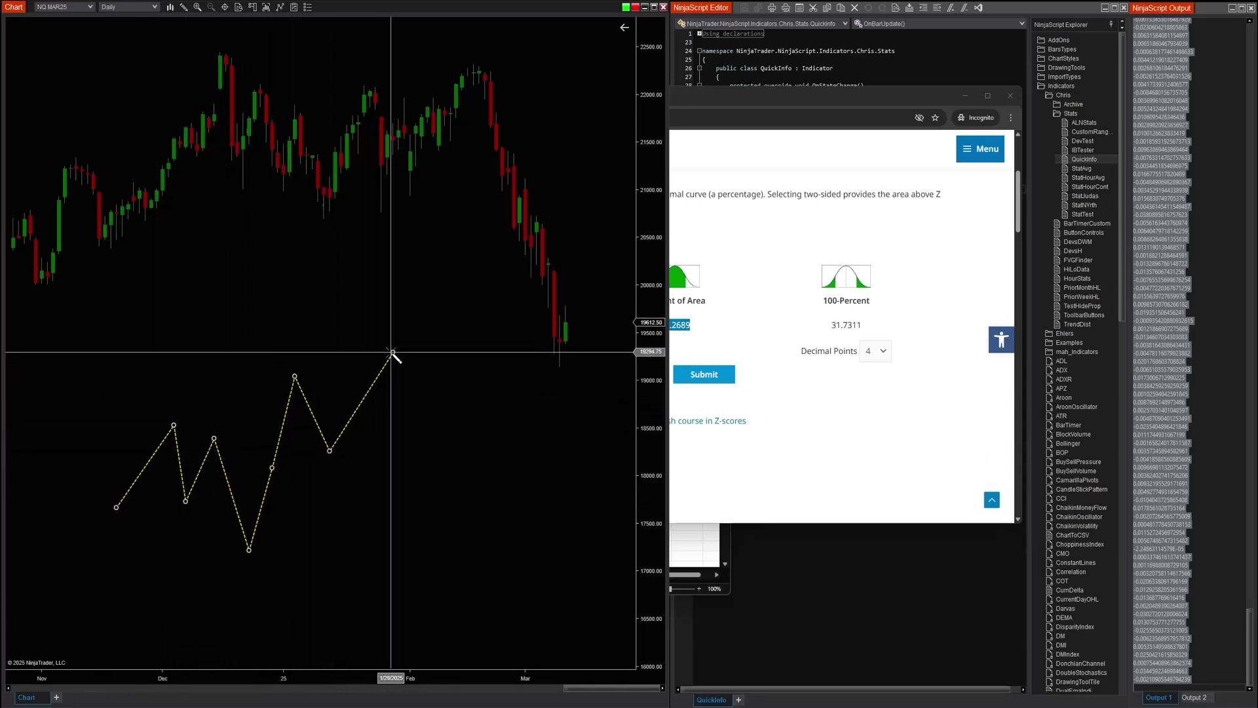
{"action": "left_click", "coordinate": [451, 474]}
{"action": "left_click", "coordinate": [473, 410]}
{"action": "left_click", "coordinate": [508, 496]}
{"action": "left_click", "coordinate": [531, 423]}
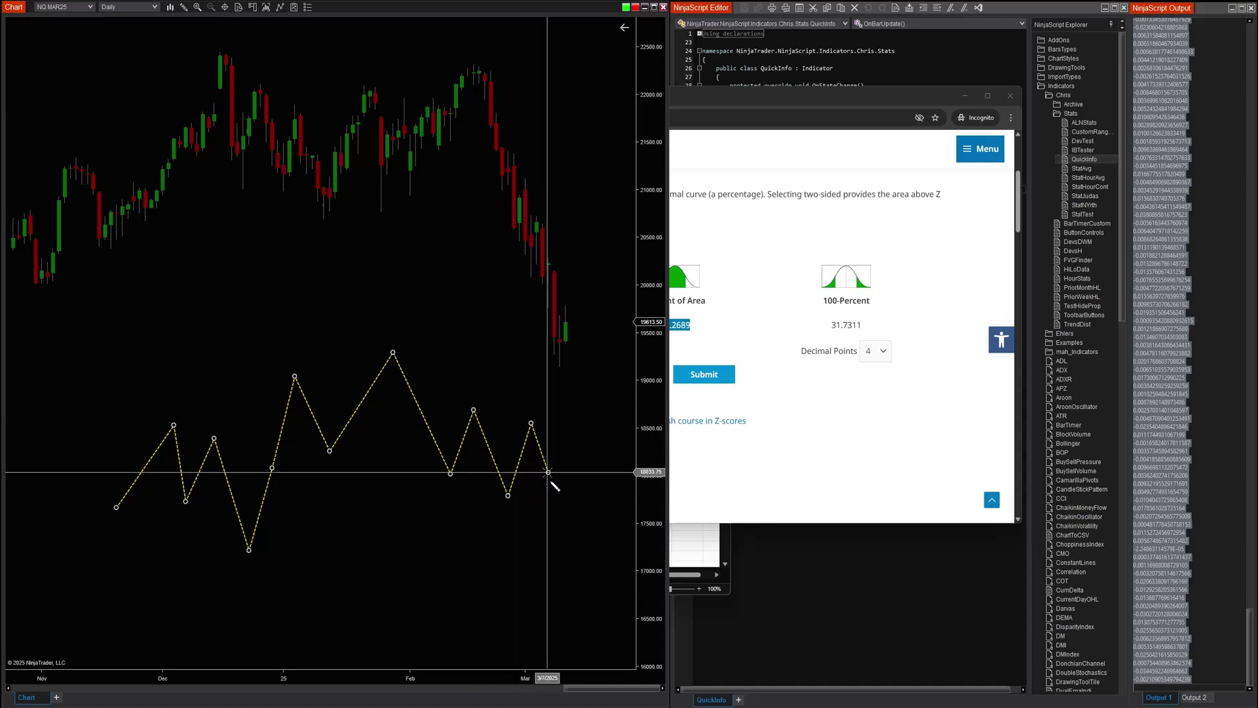
{"action": "left_click", "coordinate": [560, 505]}
{"action": "double_click", "coordinate": [577, 464]}
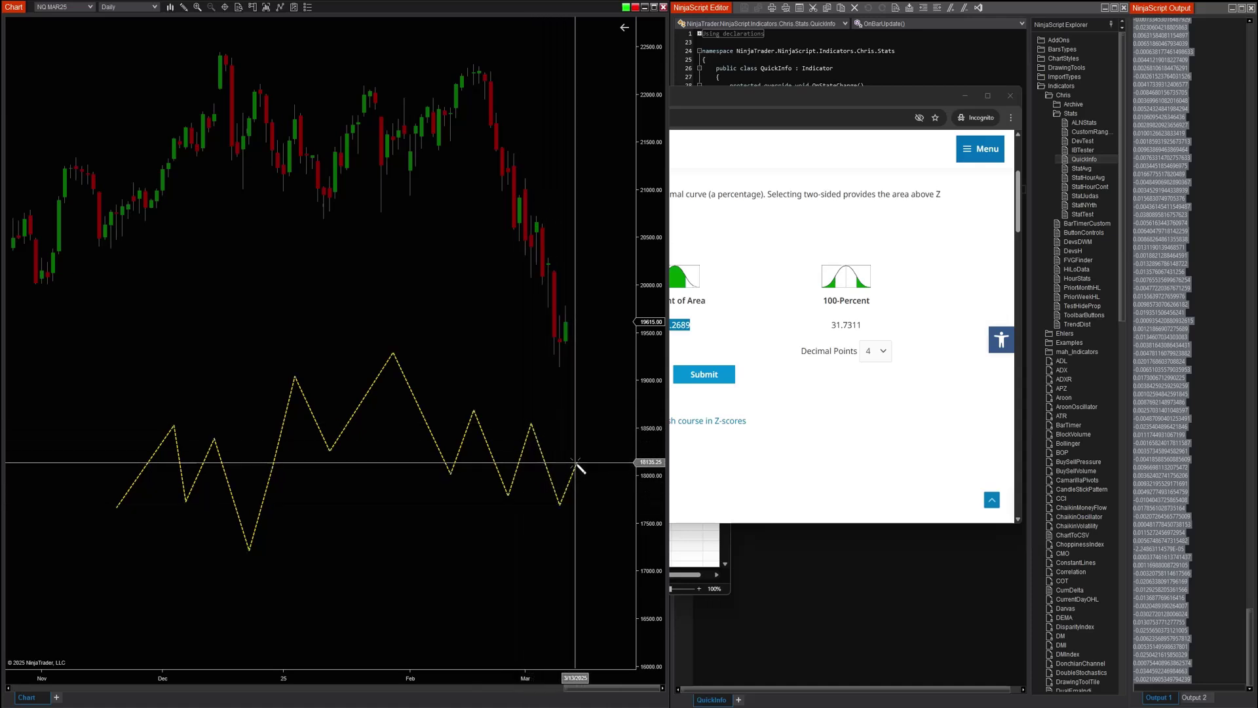
- Raise the zigzag path's starting point to about 17,930 and dismiss its properties without changes
{"action": "left_click", "coordinate": [116, 508]}
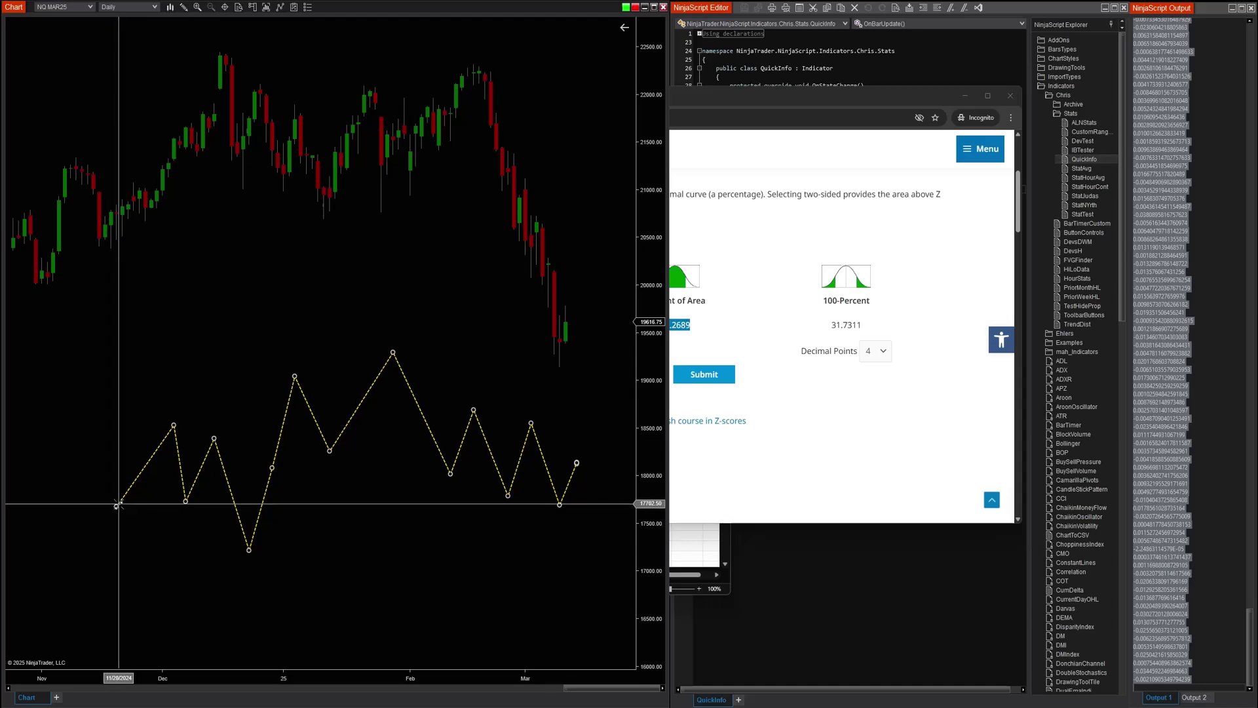
{"action": "double_click", "coordinate": [116, 502]}
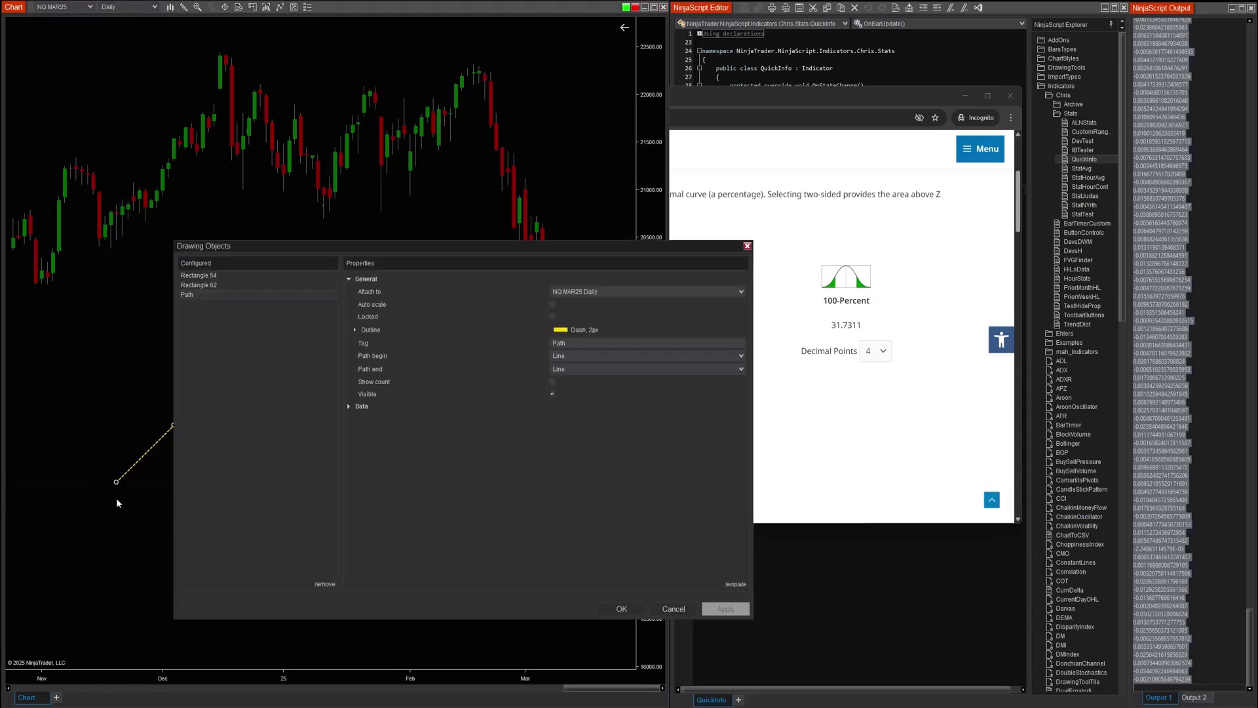
{"action": "left_click", "coordinate": [657, 609]}
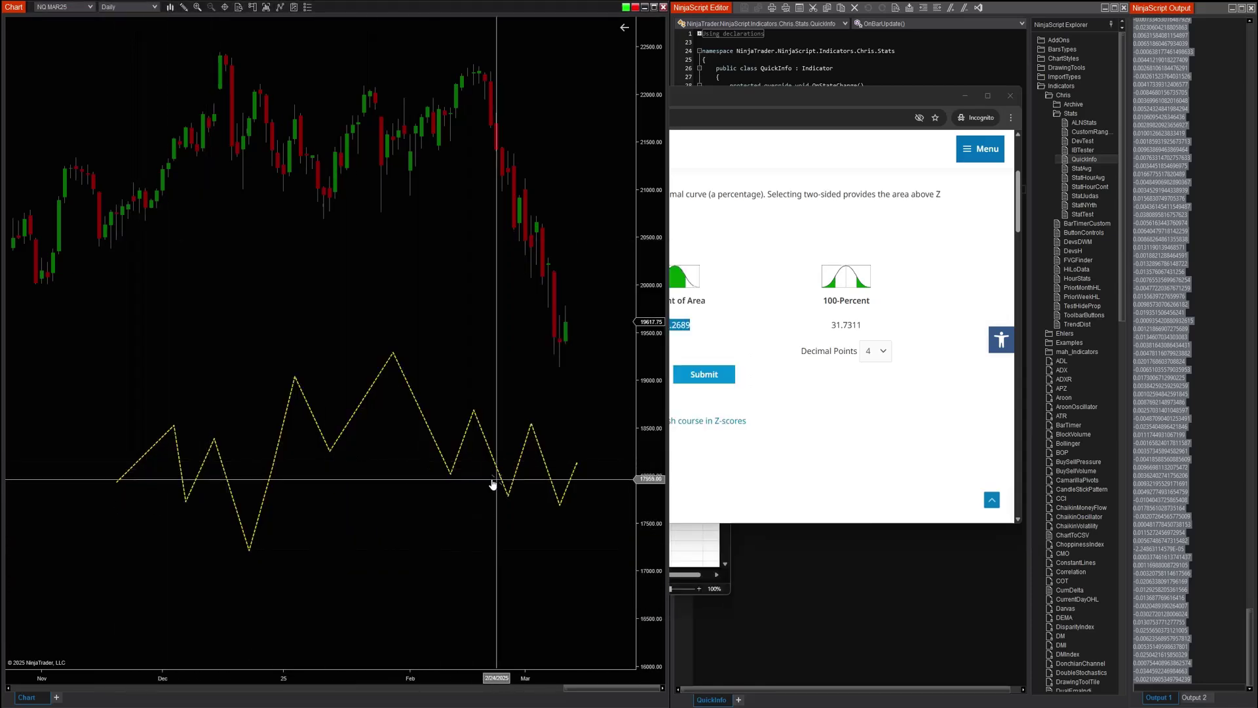
- Place two horizontal lines across the zigzag path, at about 17,560 and 18,470, after revisiting the calculator result
{"action": "left_click", "coordinate": [928, 464]}
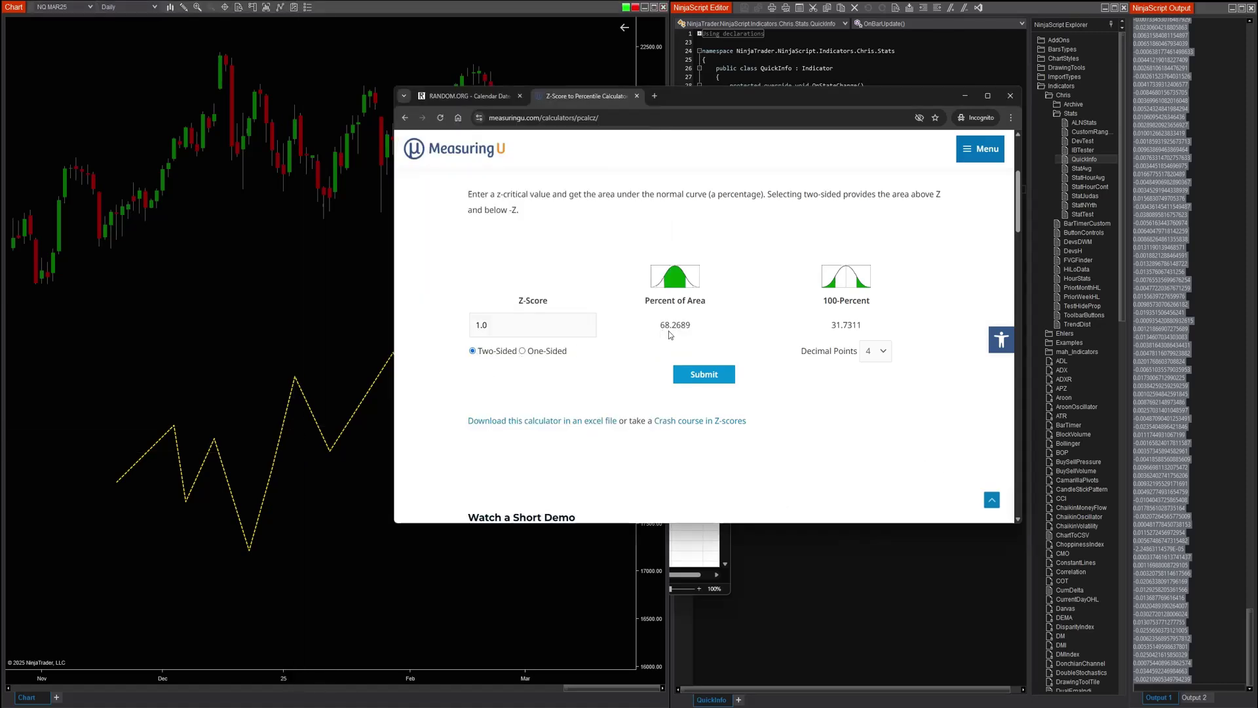
{"action": "left_click", "coordinate": [202, 458]}
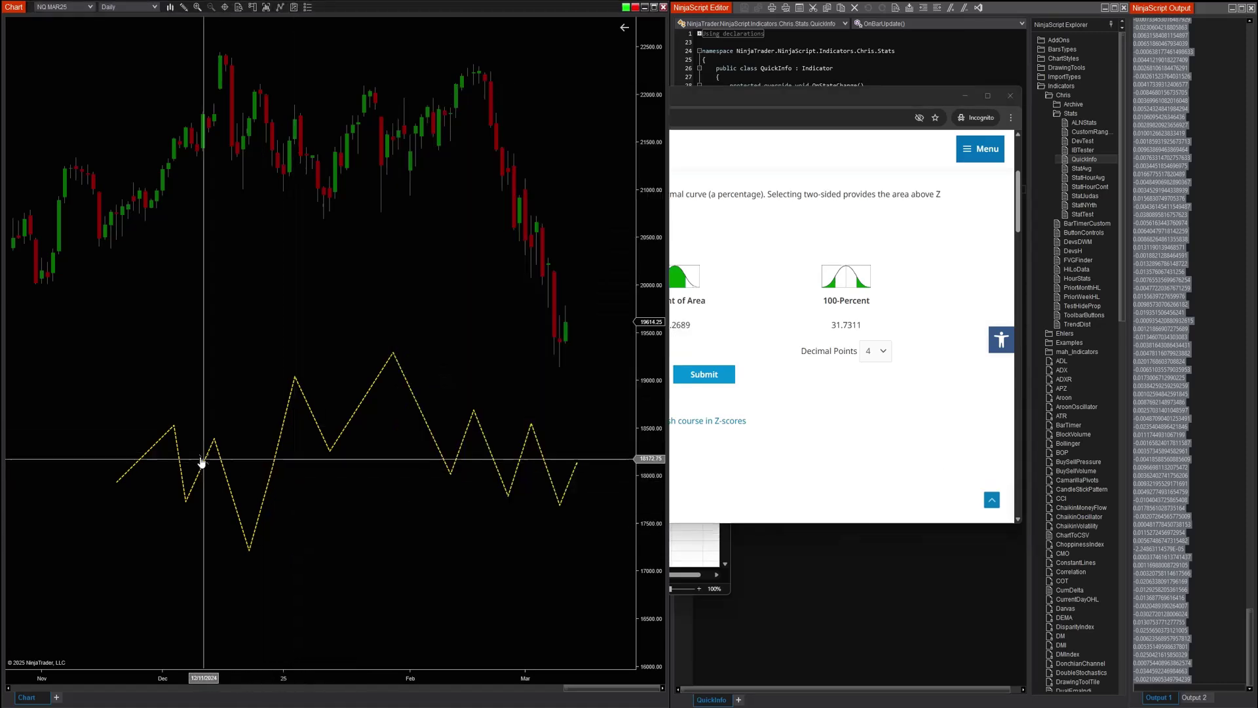
{"action": "left_click", "coordinate": [204, 518]}
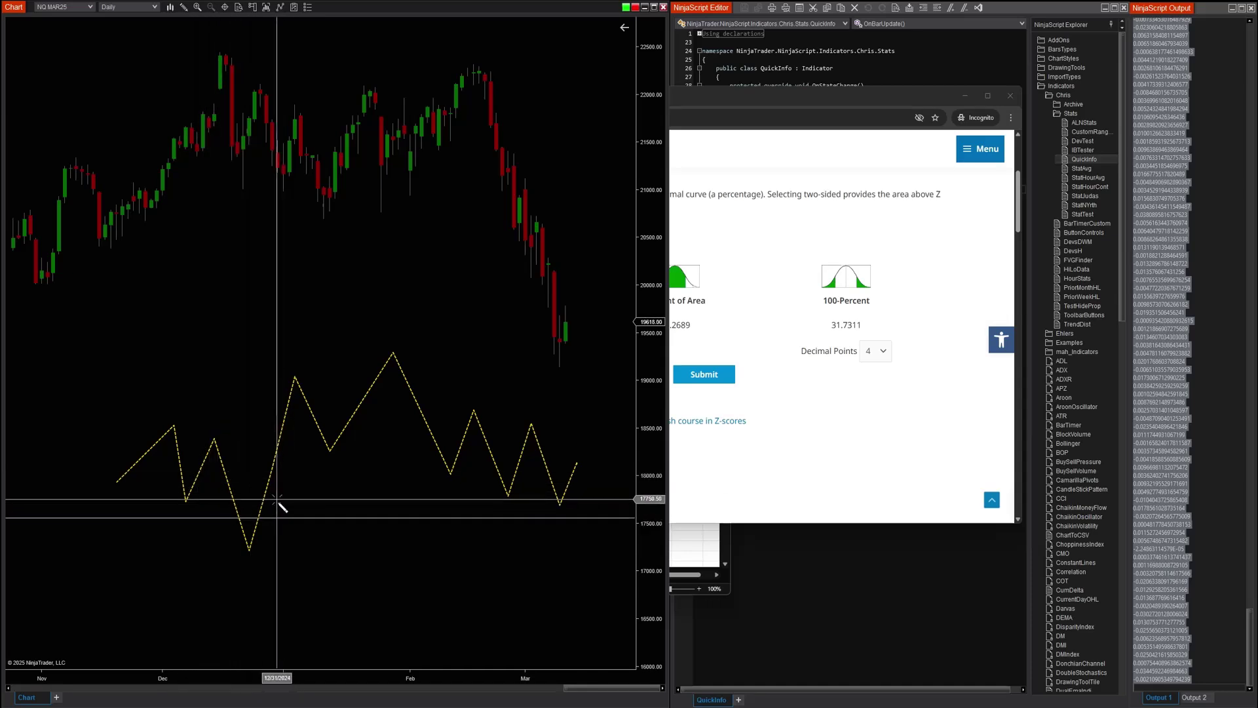
{"action": "left_click", "coordinate": [280, 430]}
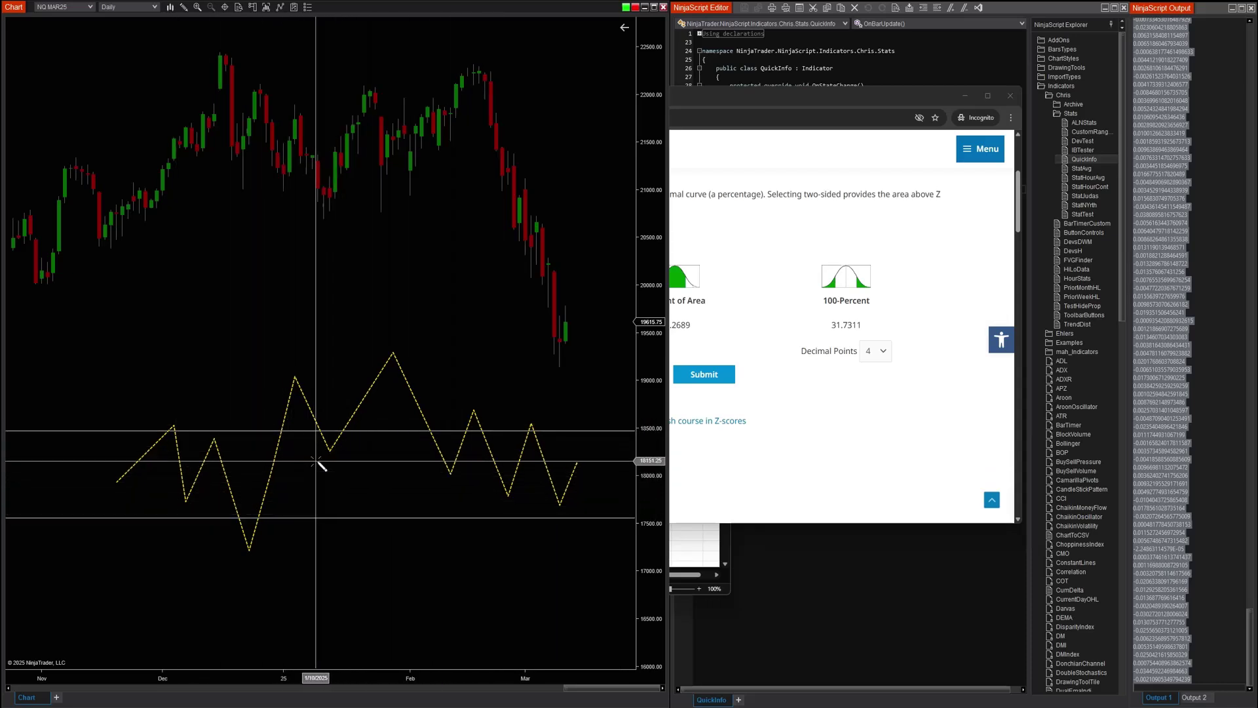
- Switch to the browser calculator and calculate the two-sided percent of area for a z-score of 2.0
{"action": "left_click", "coordinate": [725, 415]}
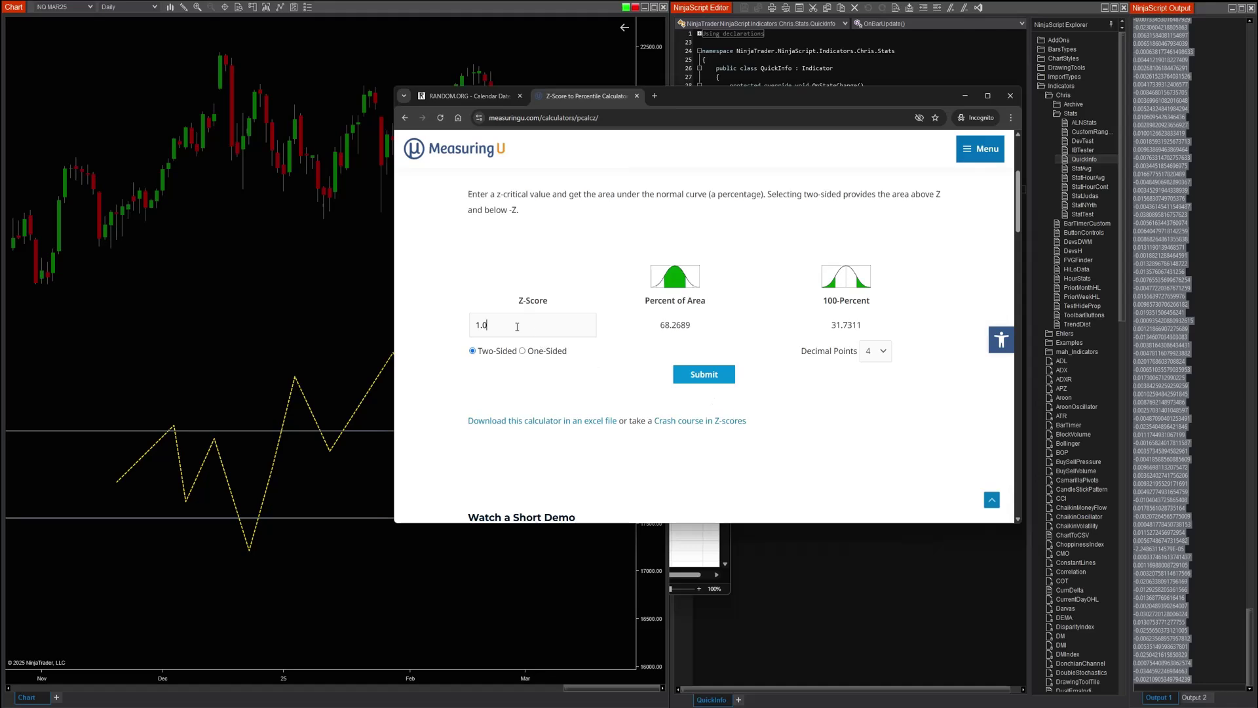
{"action": "type", "text": "2."}
{"action": "left_click", "coordinate": [696, 376]}
{"action": "scroll", "coordinate": [680, 419], "scroll_direction": "down", "scroll_amount": 4}
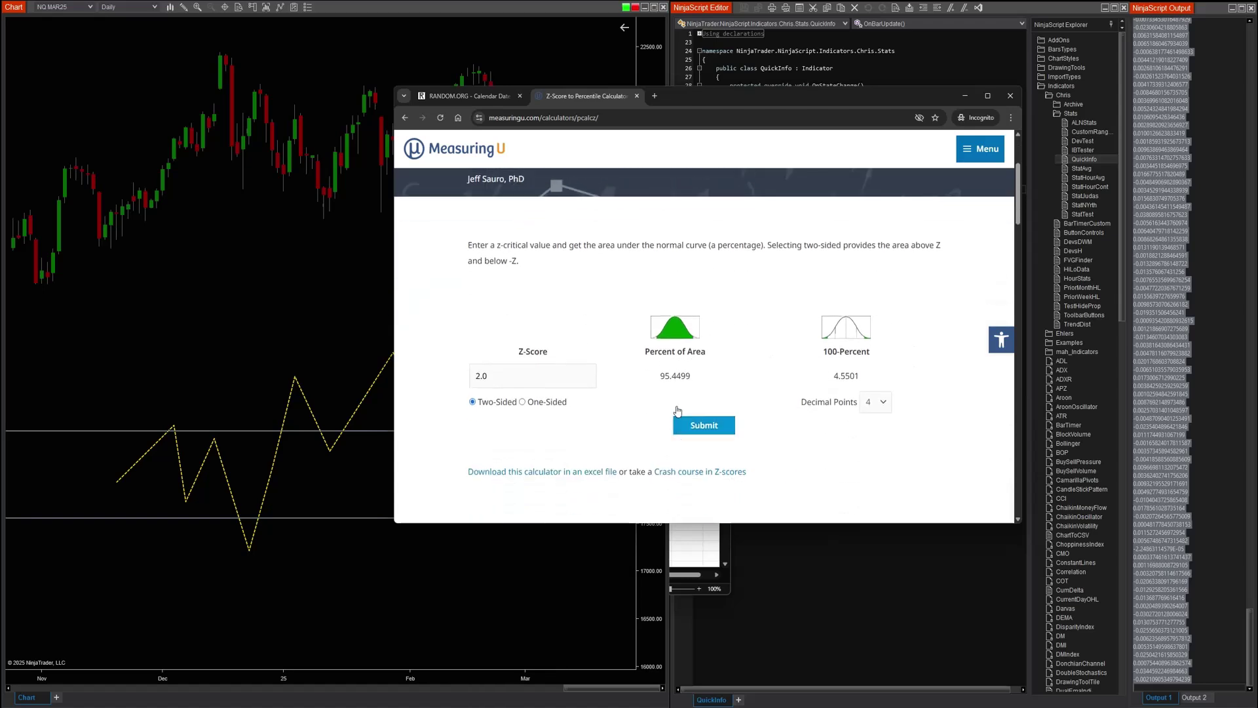
- On the NinjaTrader chart, spread the horizontal lines to about 18,880 and 17,240 and lower the path's deepest point to about 16,885
{"action": "left_click", "coordinate": [246, 402]}
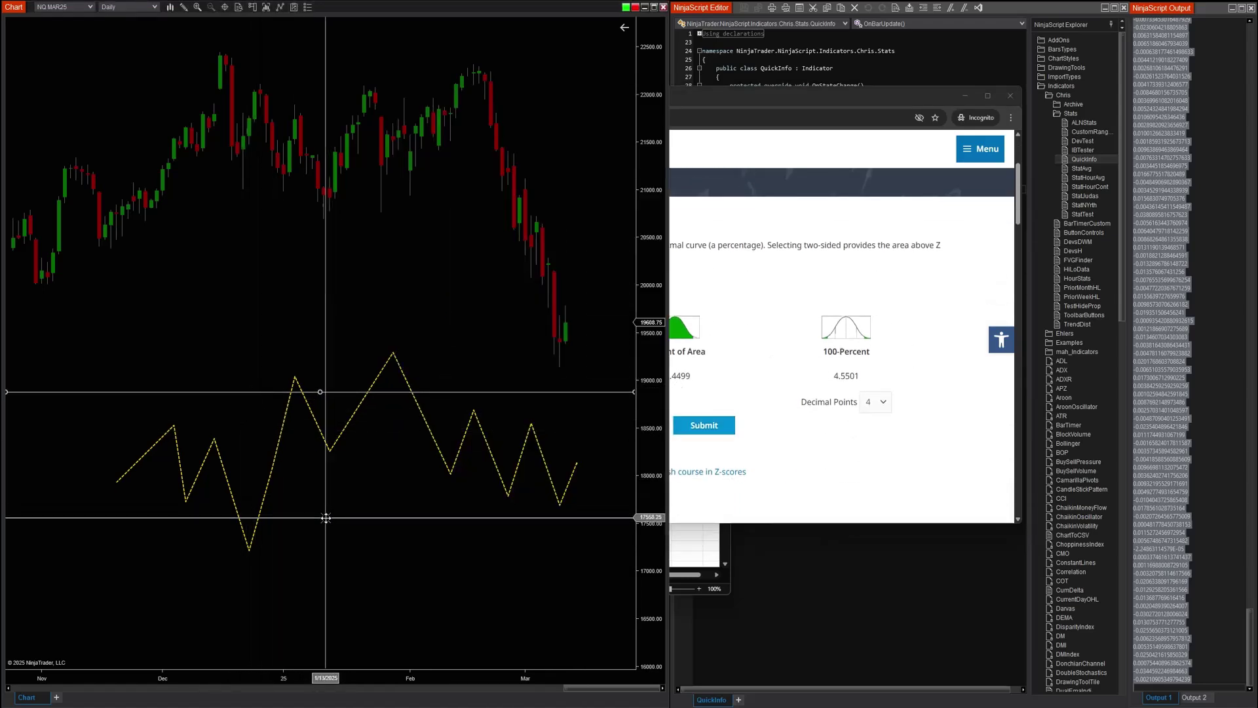
{"action": "left_click", "coordinate": [250, 552]}
{"action": "double_click", "coordinate": [250, 552]}
{"action": "left_click", "coordinate": [690, 609]}
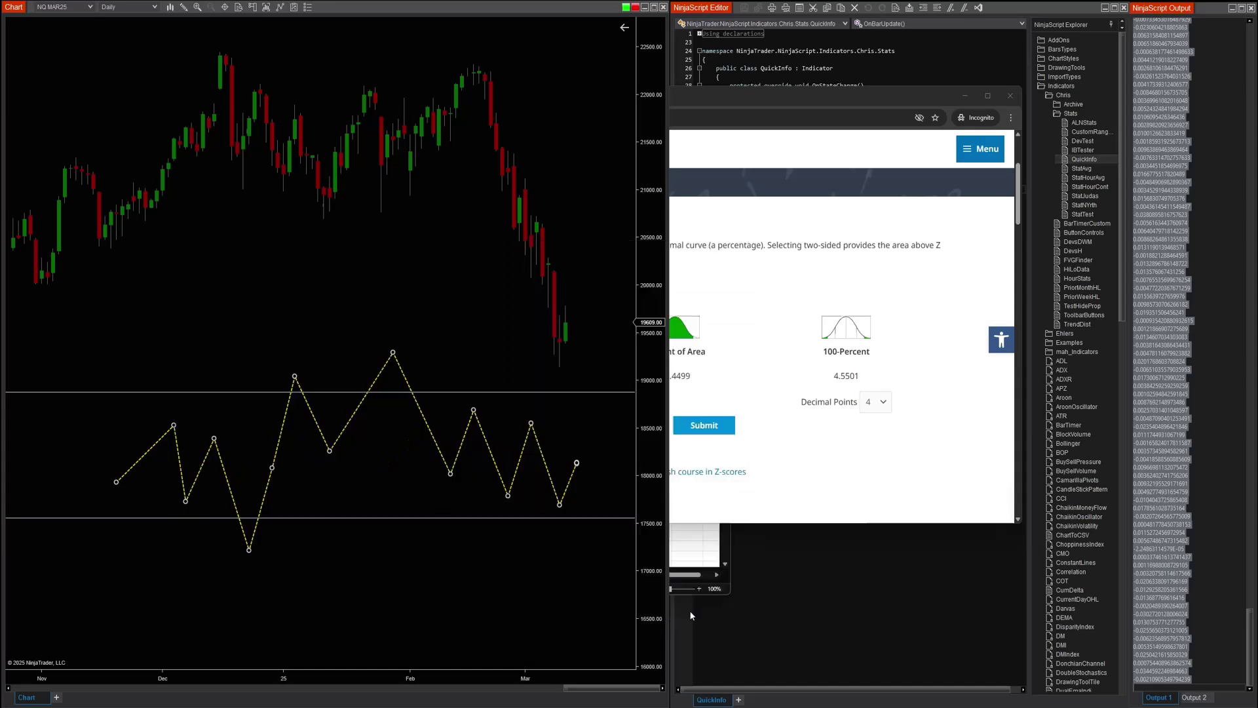
{"action": "left_click_drag", "start_coordinate": [250, 553], "coordinate": [254, 582]}
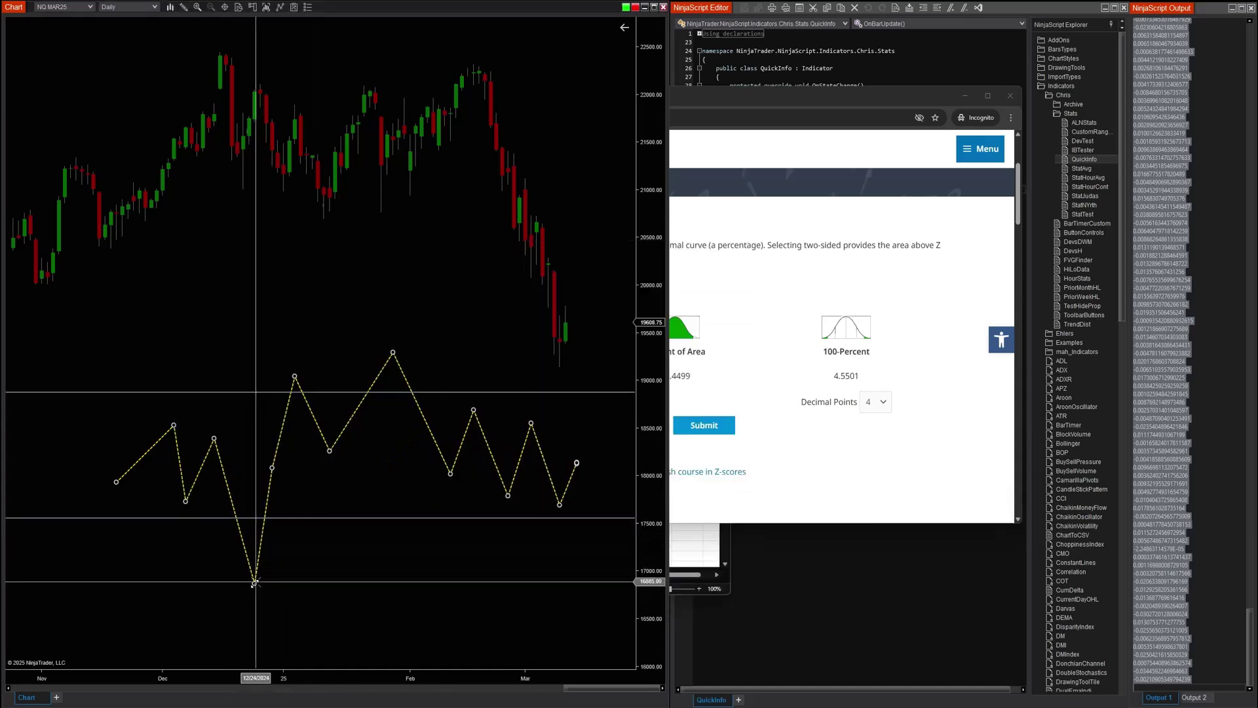
{"action": "left_click", "coordinate": [355, 507]}
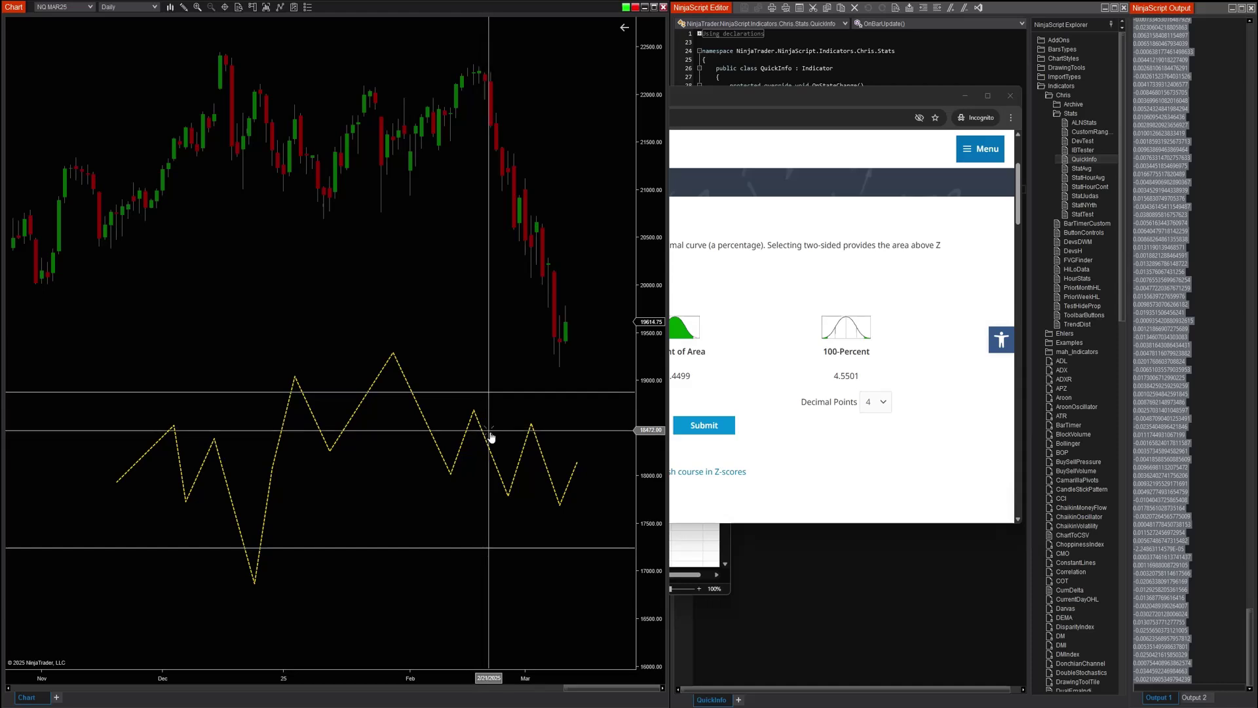
- In the browser calculator, calculate a One-Sided z-score of 1.0 and highlight the Percent of Area result
{"action": "left_click", "coordinate": [816, 456]}
{"action": "left_click", "coordinate": [522, 402]}
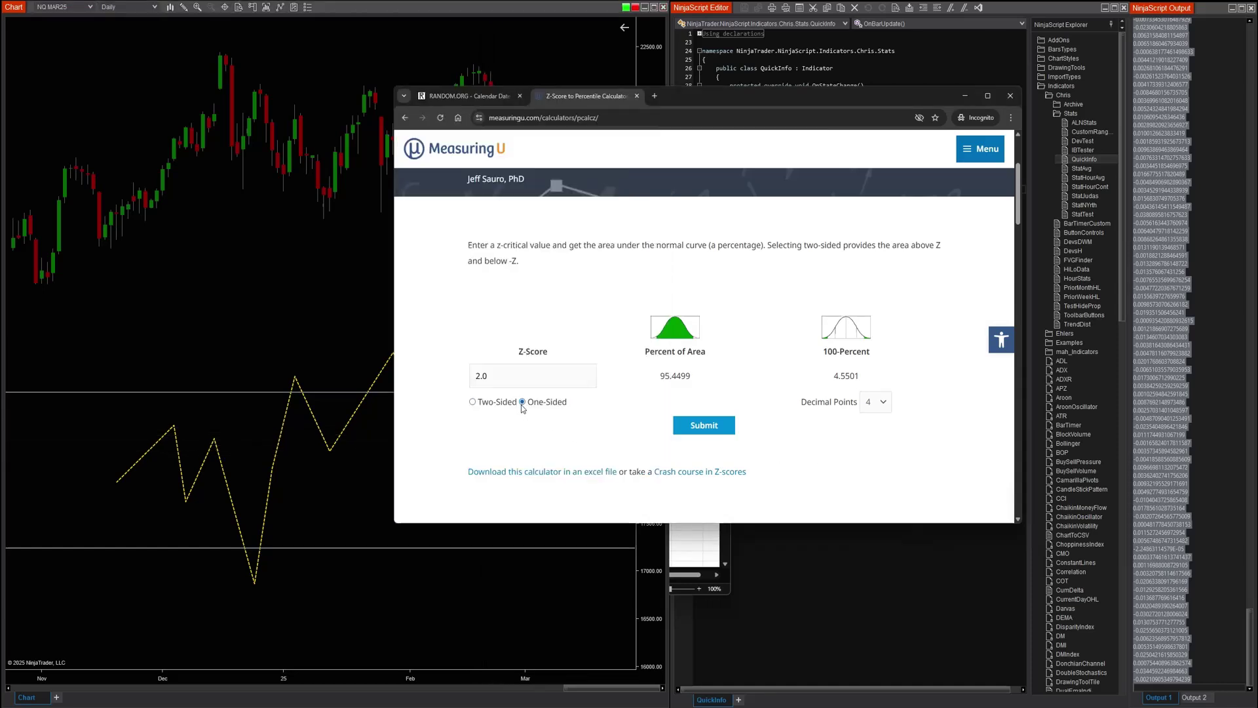
{"action": "double_click", "coordinate": [482, 376]}
{"action": "type", "text": "1"}
{"action": "scroll", "coordinate": [674, 436], "scroll_direction": "up", "scroll_amount": 1}
{"action": "scroll", "coordinate": [675, 436], "scroll_direction": "down", "scroll_amount": 3}
{"action": "left_click", "coordinate": [691, 327]}
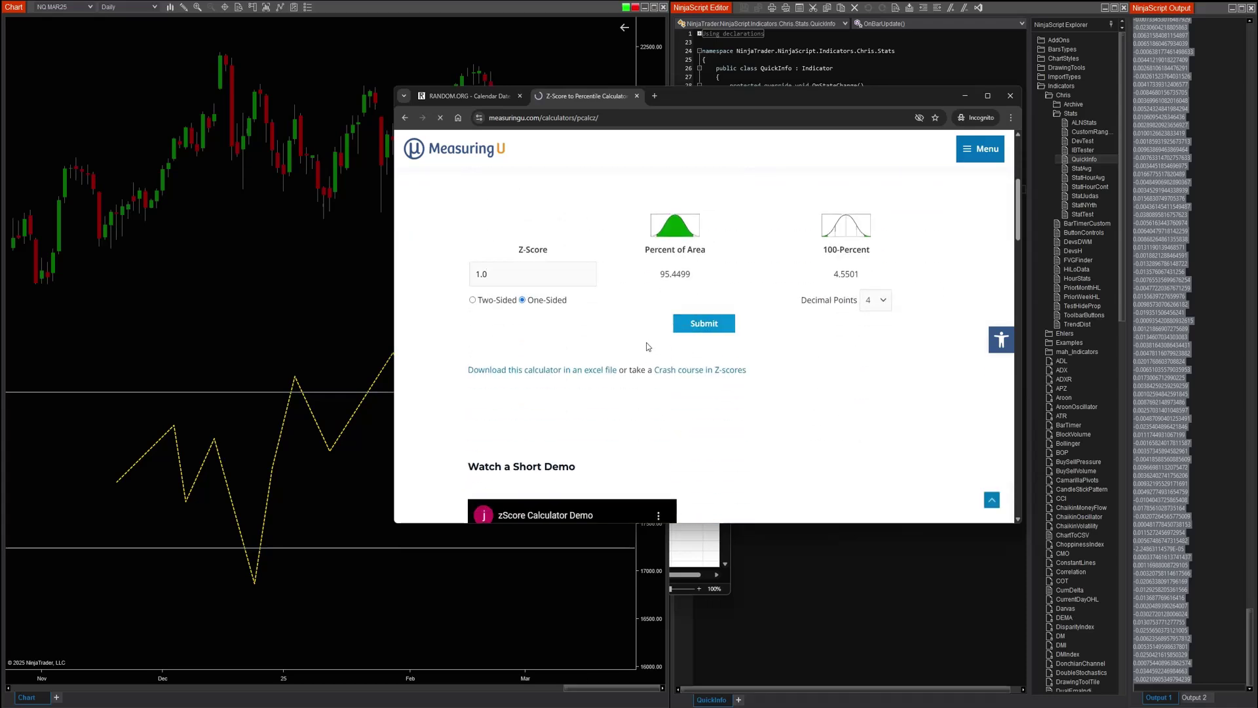
{"action": "scroll", "coordinate": [665, 344], "scroll_direction": "down", "scroll_amount": 3}
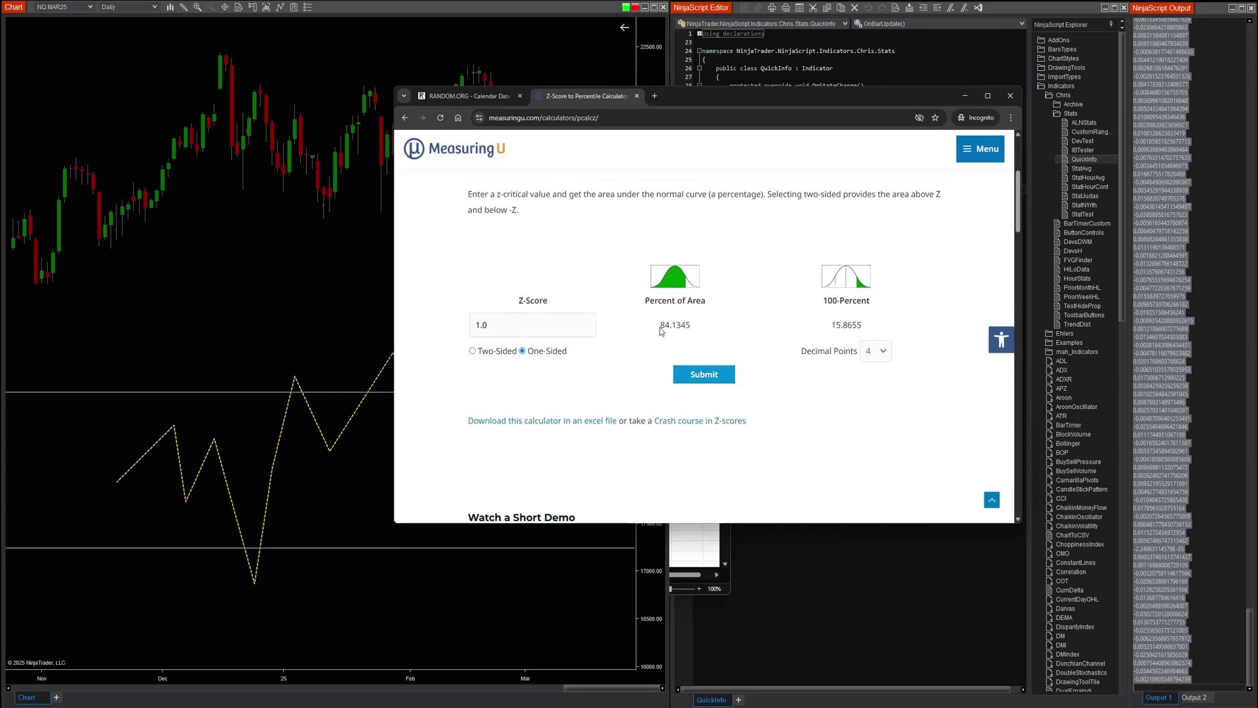
{"action": "left_click_drag", "start_coordinate": [660, 331], "coordinate": [693, 326]}
- Revisit the chart's path and lines, then recalculate the z-score of 1.0 as Two-Sided in the browser calculator
{"action": "left_click", "coordinate": [277, 340]}
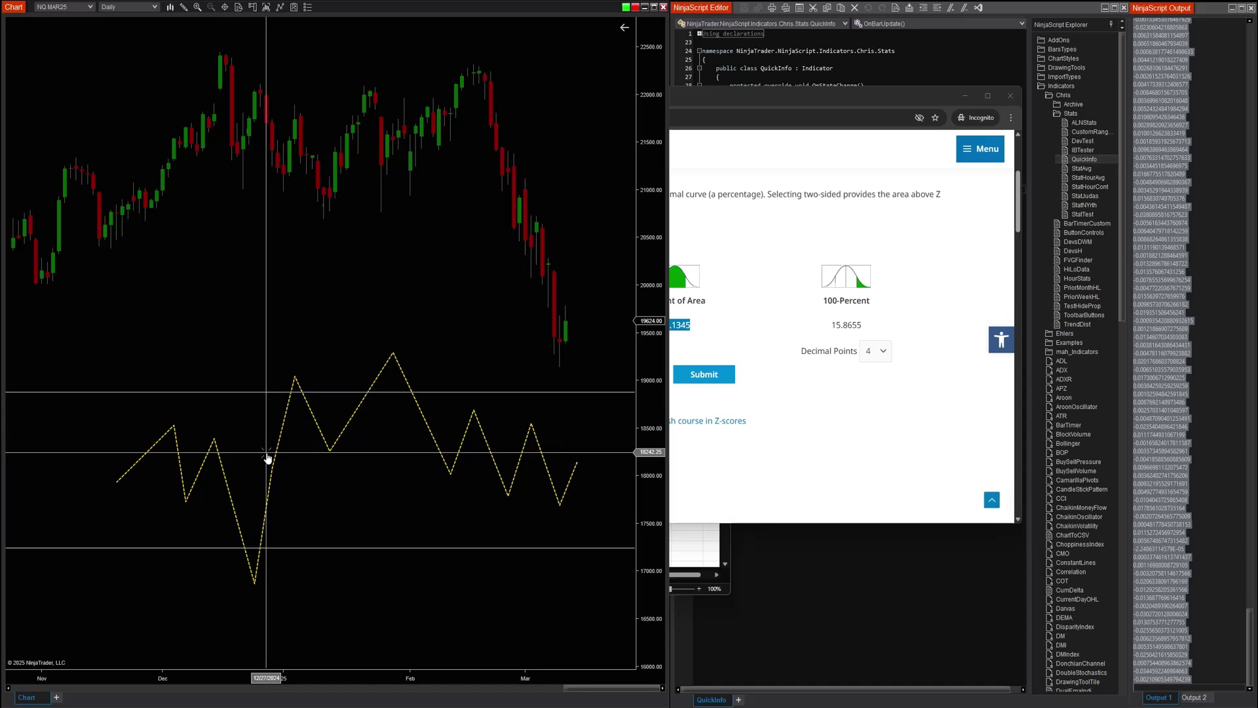
{"action": "left_click", "coordinate": [712, 298]}
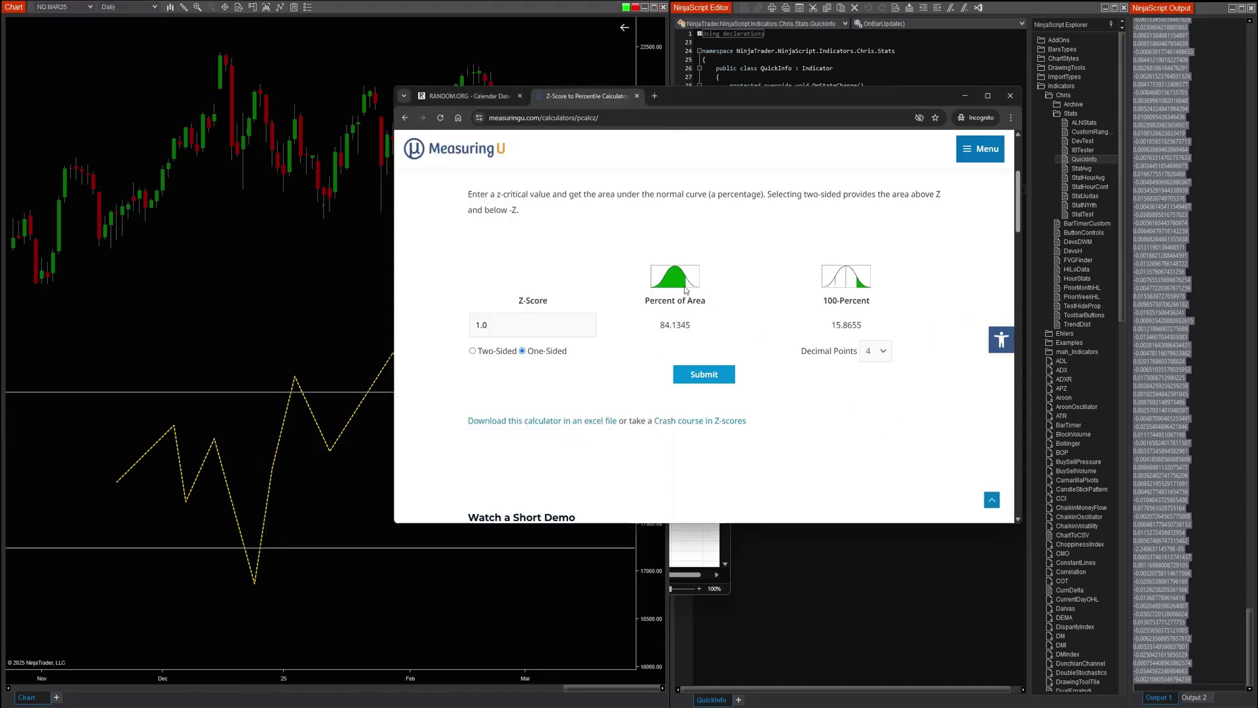
{"action": "mouse_move", "coordinate": [686, 288]}
{"action": "left_click", "coordinate": [730, 372]}
{"action": "scroll", "coordinate": [716, 385], "scroll_direction": "down", "scroll_amount": 3}
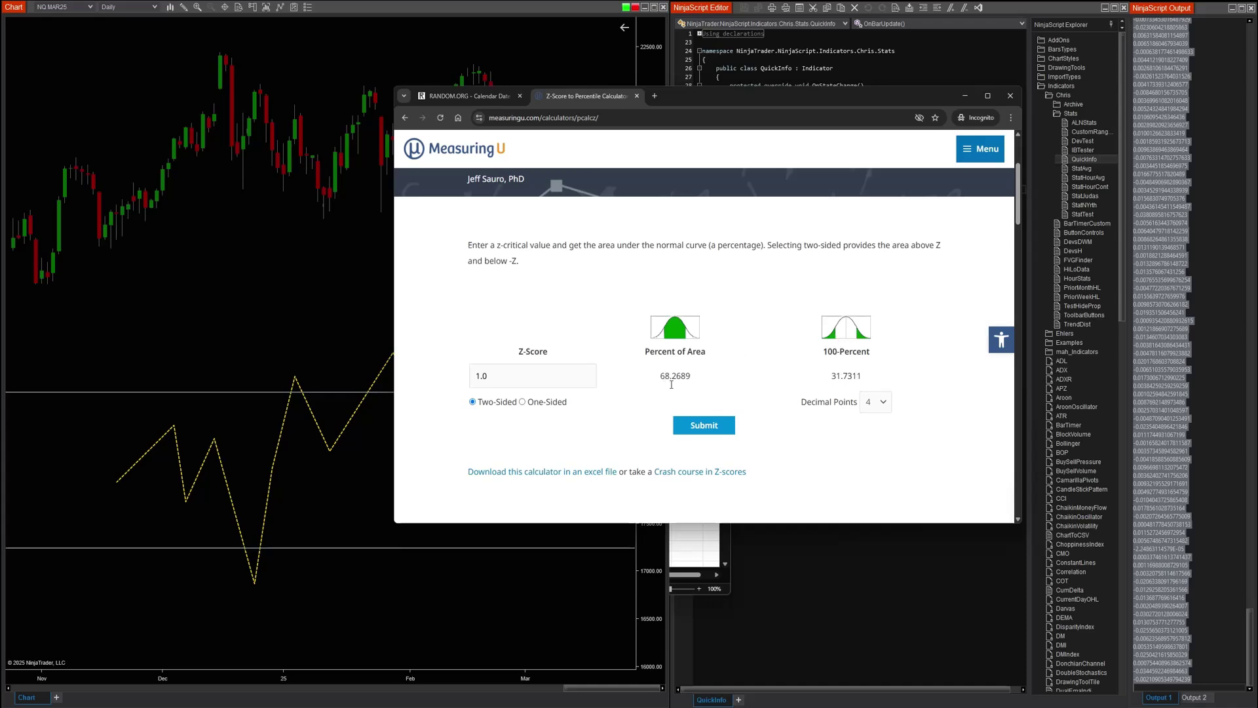
- Recalculate the z-score of 1.0 as One-Sided, compare it with the chart's path and highlight the Percent of Area result
{"action": "left_click", "coordinate": [522, 401]}
{"action": "left_click", "coordinate": [682, 436]}
{"action": "left_click", "coordinate": [356, 332]}
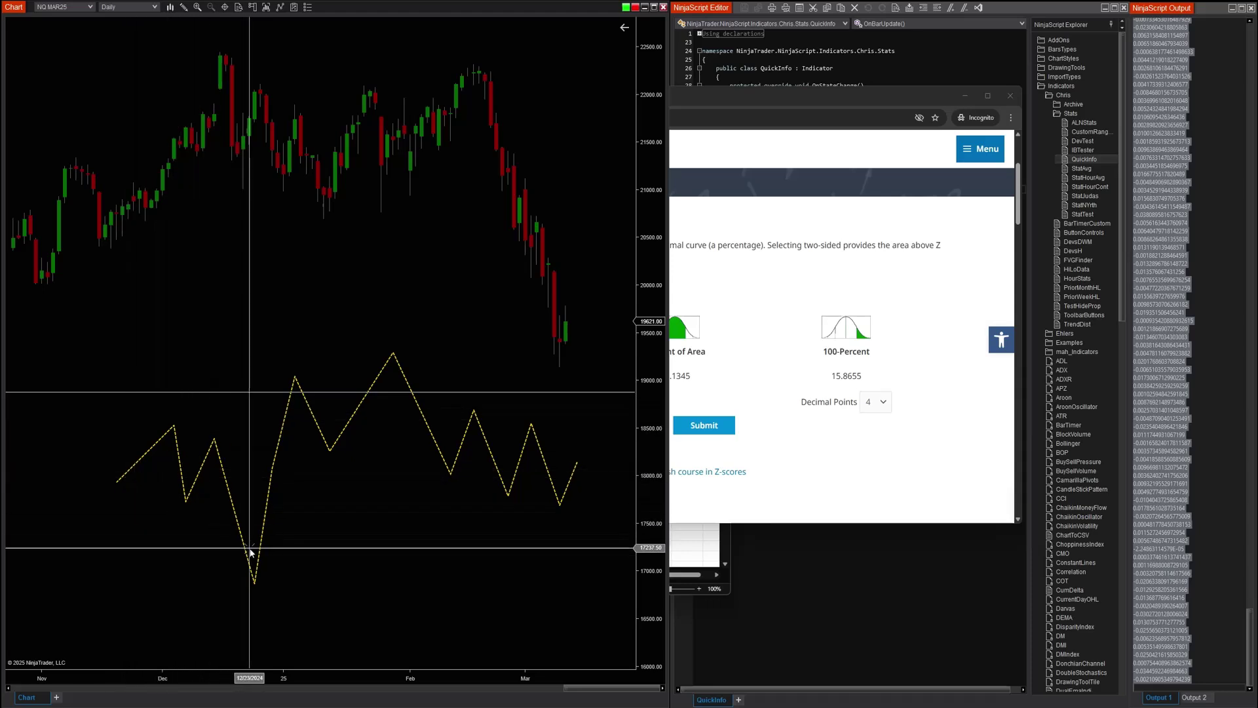
{"action": "left_click", "coordinate": [742, 375]}
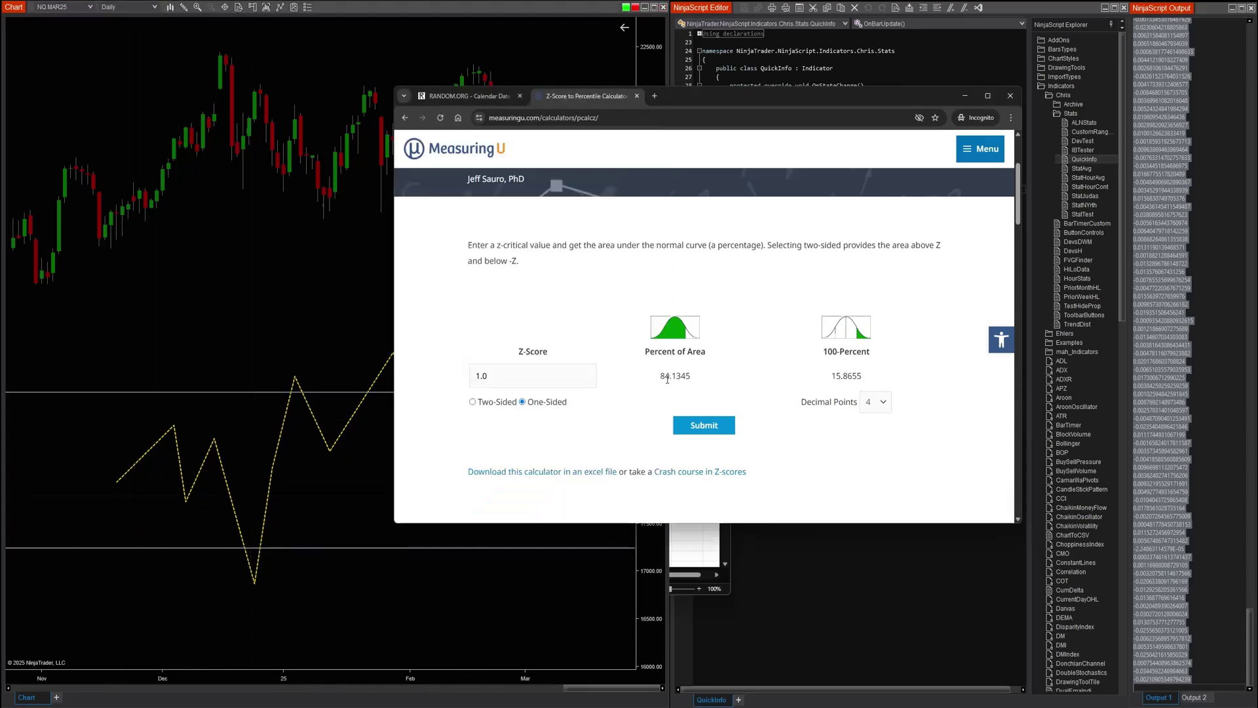
{"action": "left_click_drag", "start_coordinate": [659, 376], "coordinate": [693, 377]}
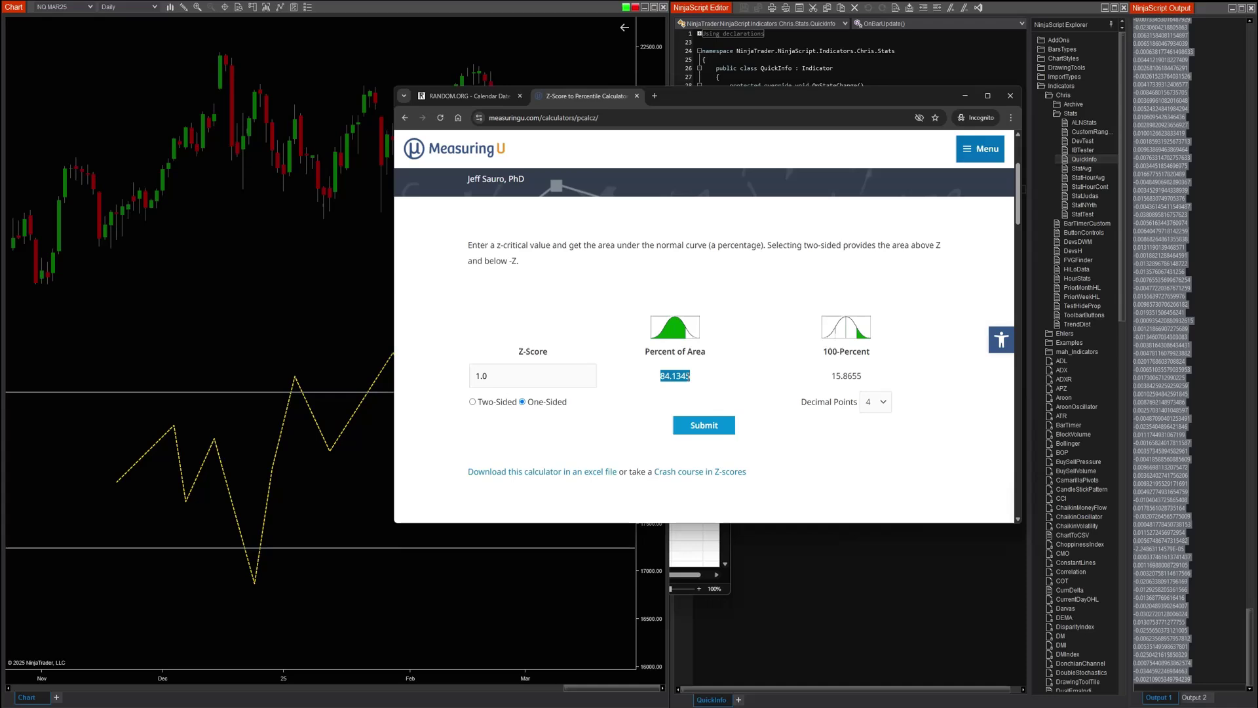
- Remove the yellow path and the horizontal lines from the NinjaTrader chart
{"action": "left_click", "coordinate": [287, 458]}
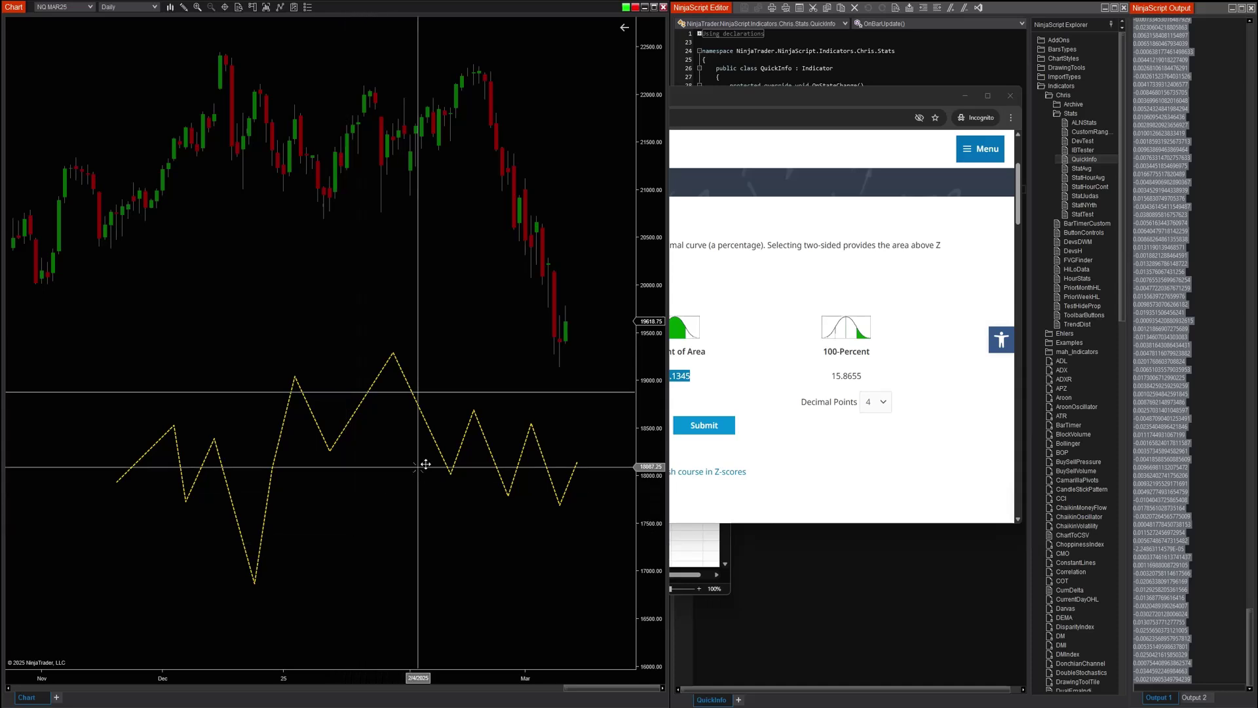
{"action": "left_click", "coordinate": [443, 454]}
{"action": "key", "text": "Delete"}
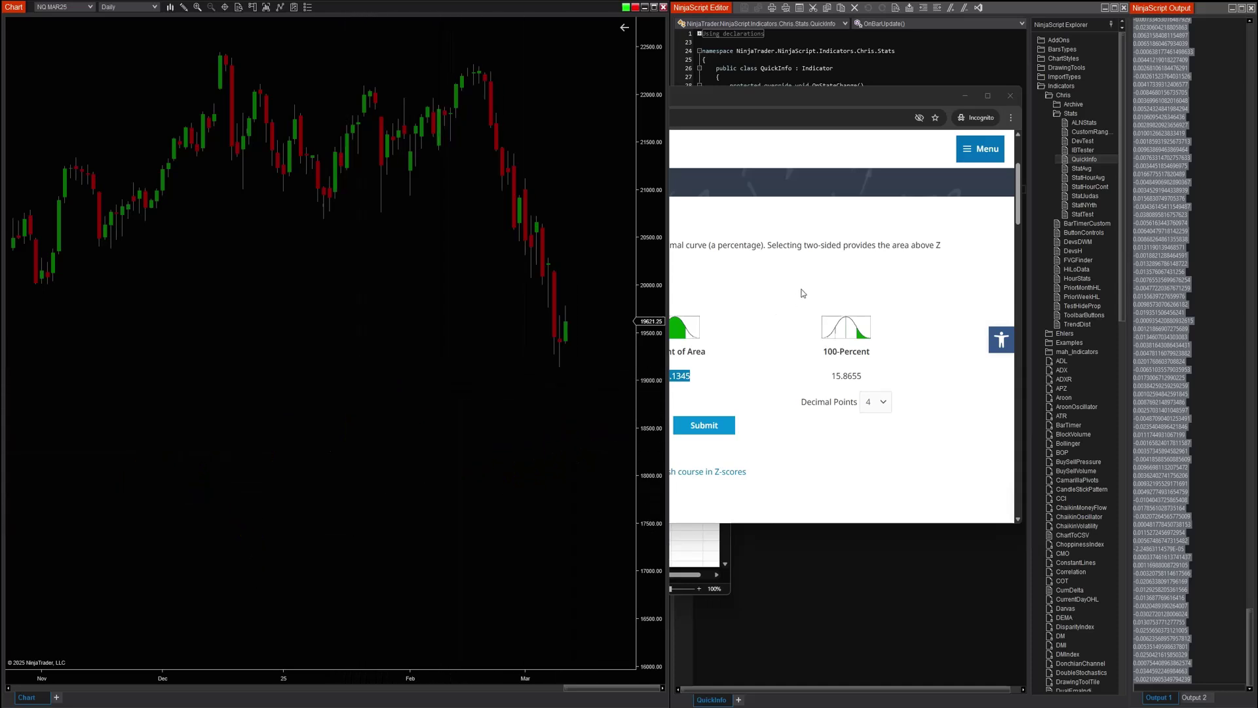
- In the browser's Random Calendar Date Generator, generate one random weekday date between 12 March 2024 and 12 March 2025
{"action": "left_click", "coordinate": [800, 288]}
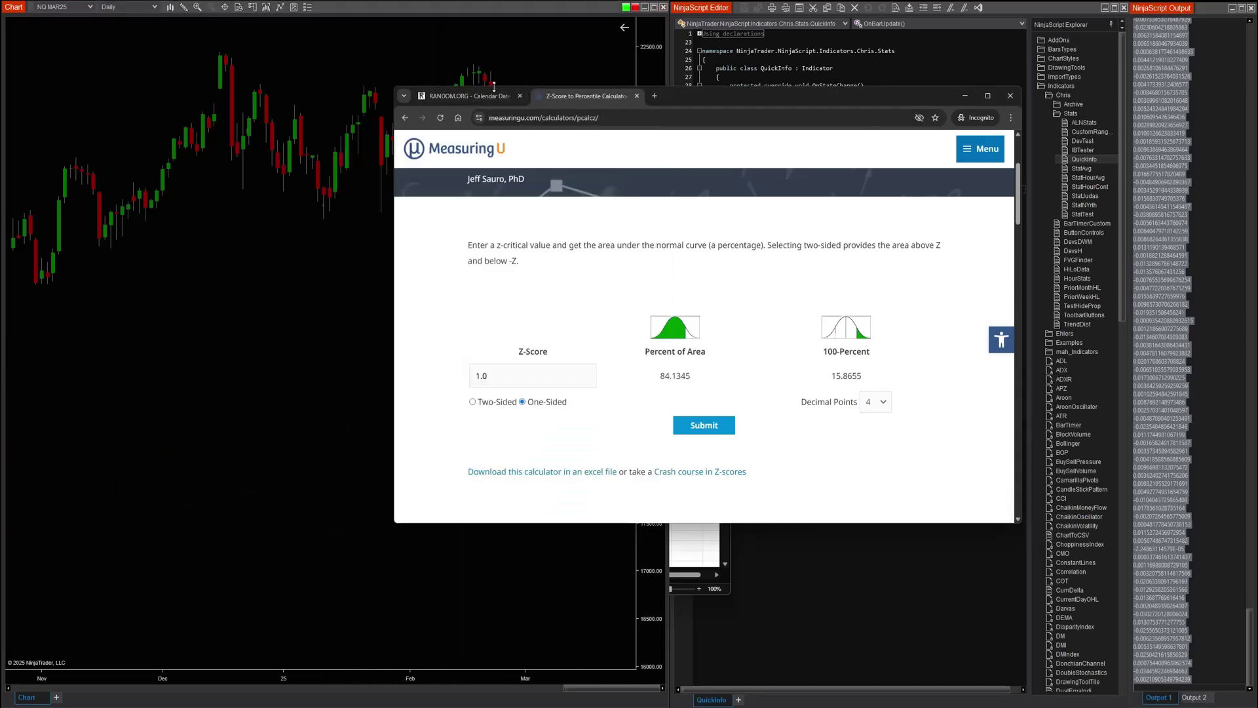
{"action": "left_click", "coordinate": [477, 98]}
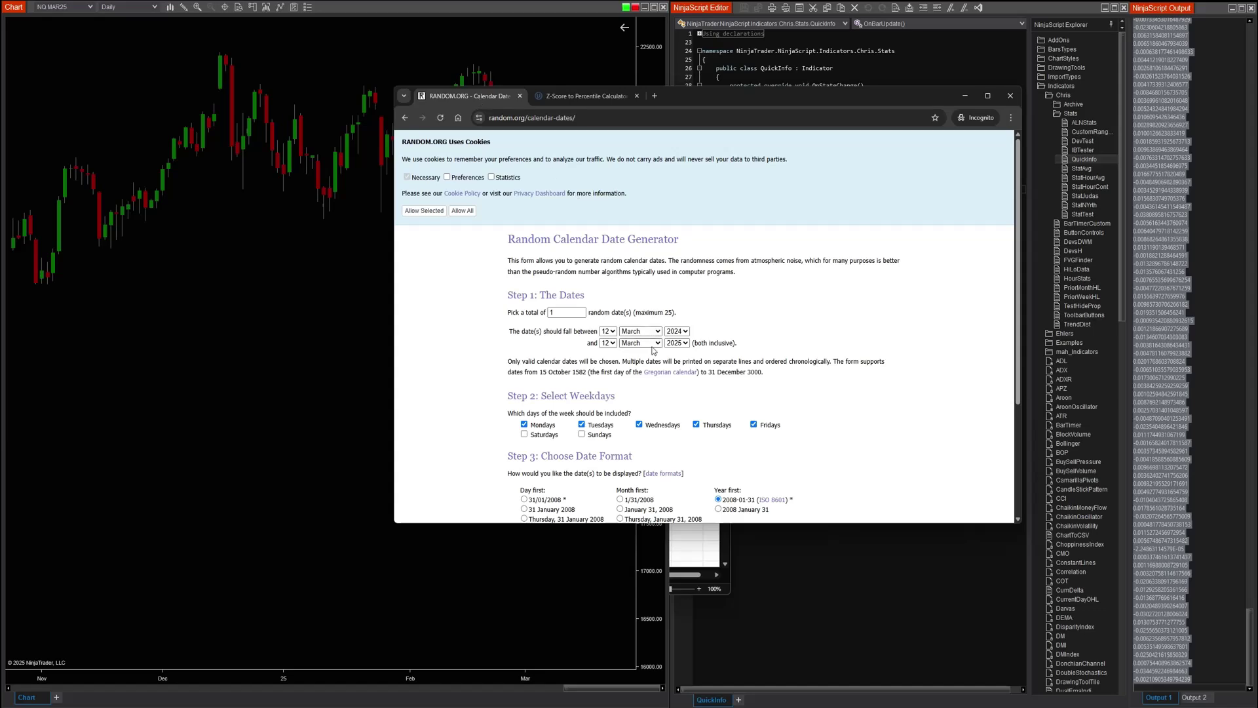
{"action": "scroll", "coordinate": [582, 295], "scroll_direction": "down", "scroll_amount": 3}
{"action": "scroll", "coordinate": [586, 298], "scroll_direction": "up", "scroll_amount": 3}
{"action": "scroll", "coordinate": [585, 298], "scroll_direction": "down", "scroll_amount": 5}
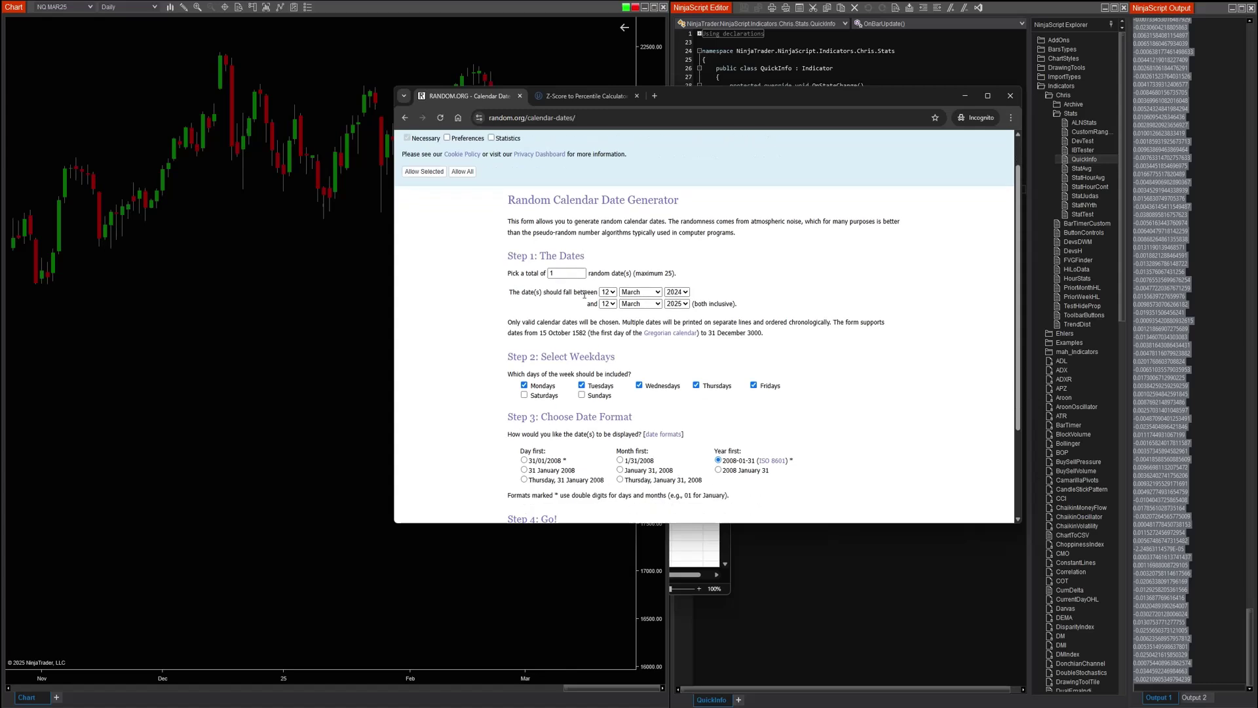
{"action": "left_click", "coordinate": [526, 440]}
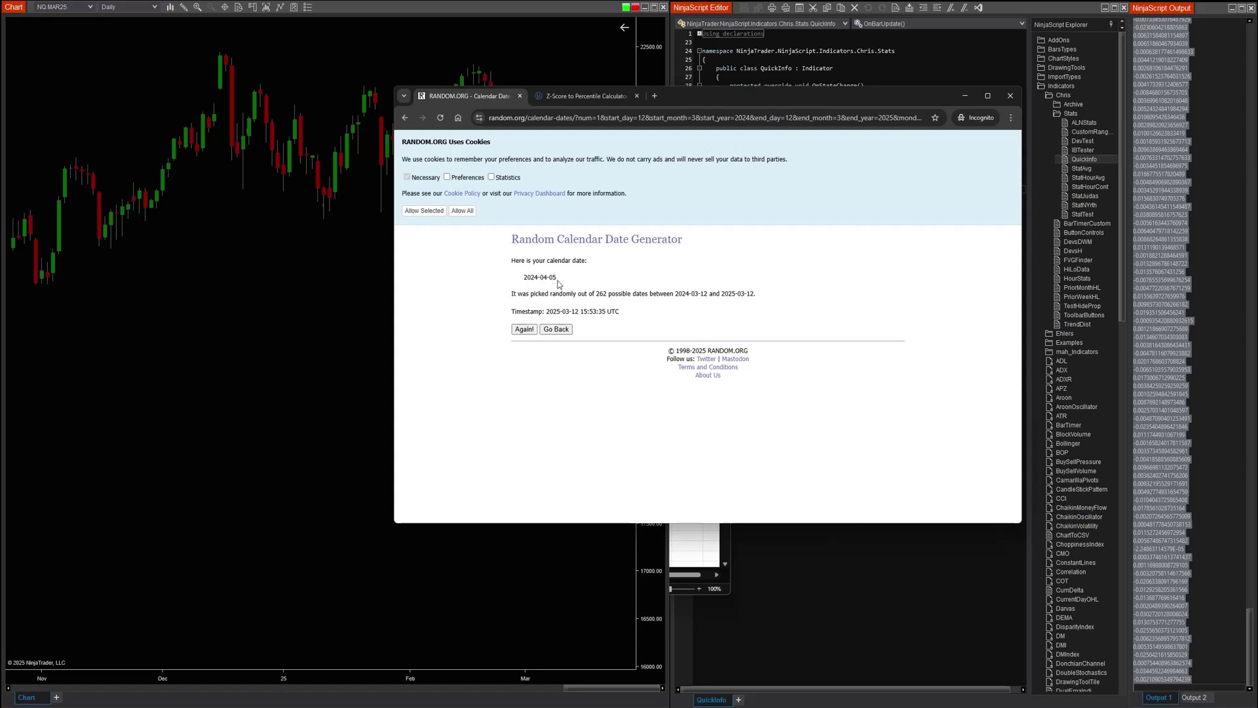
- Minimize the browser and set the end date of the NinjaTrader chart's data series to 04/05/2024
{"action": "left_click", "coordinate": [328, 286]}
{"action": "right_click", "coordinate": [326, 286]}
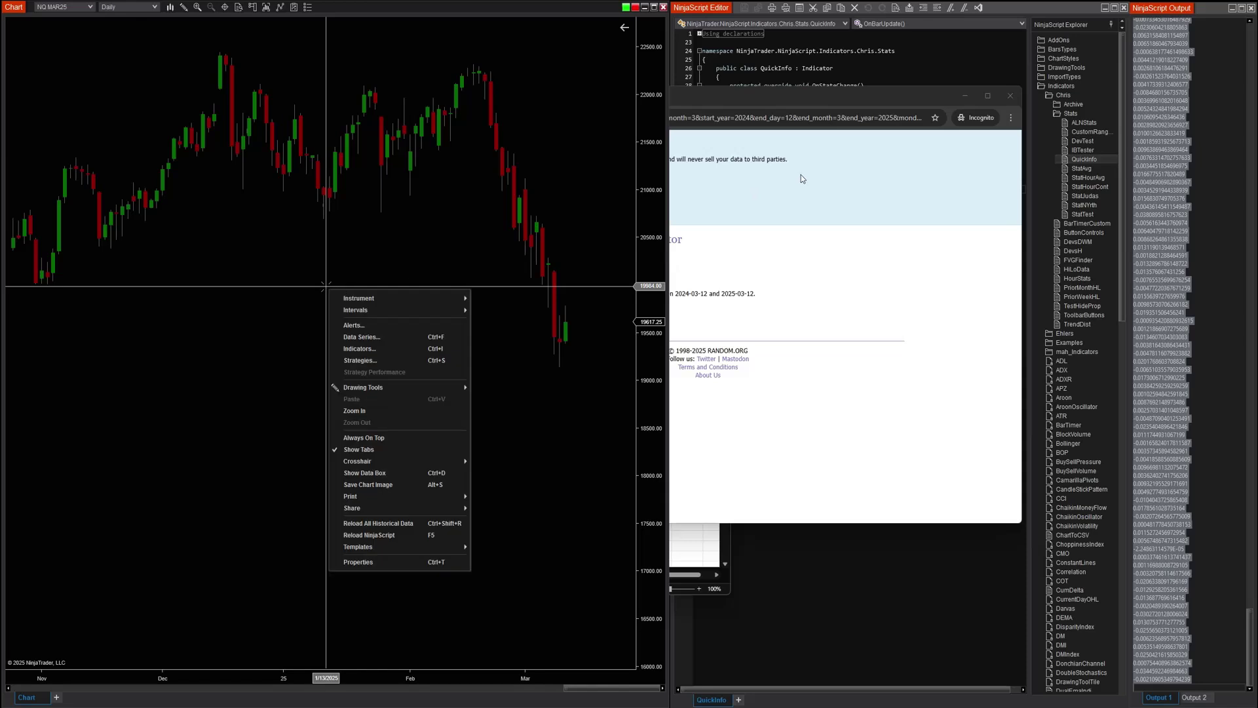
{"action": "left_click", "coordinate": [964, 96]}
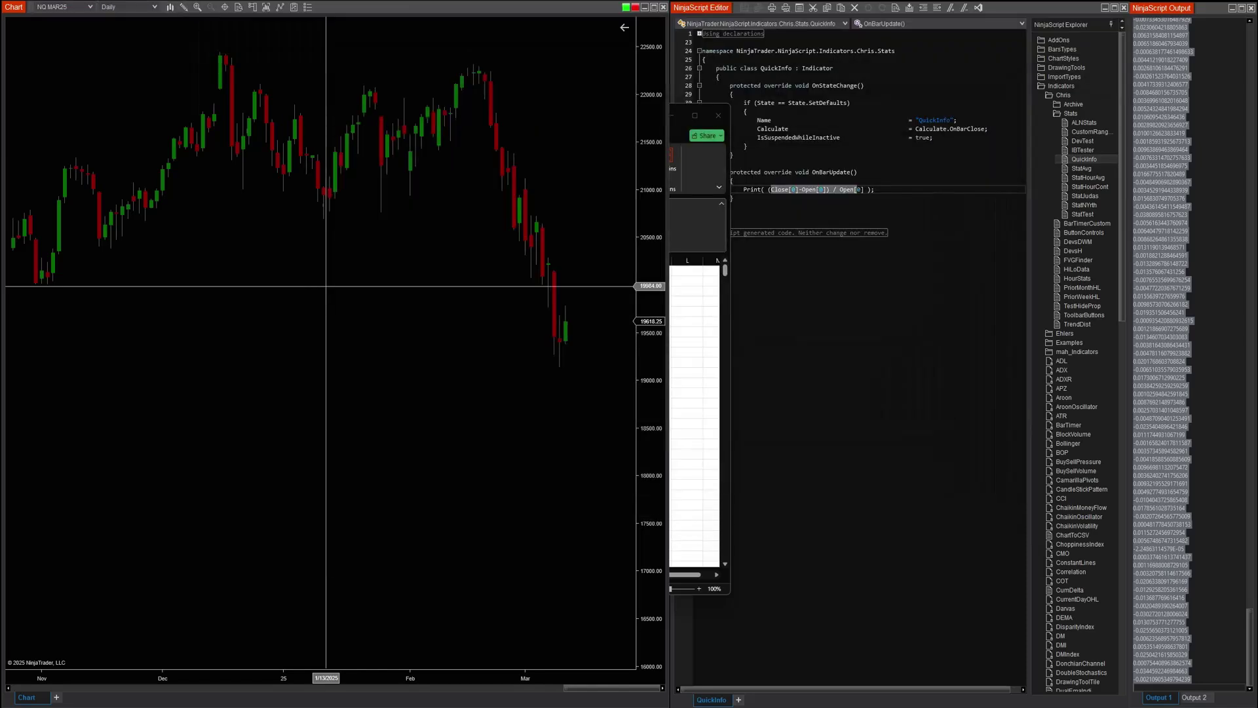
{"action": "right_click", "coordinate": [436, 337]}
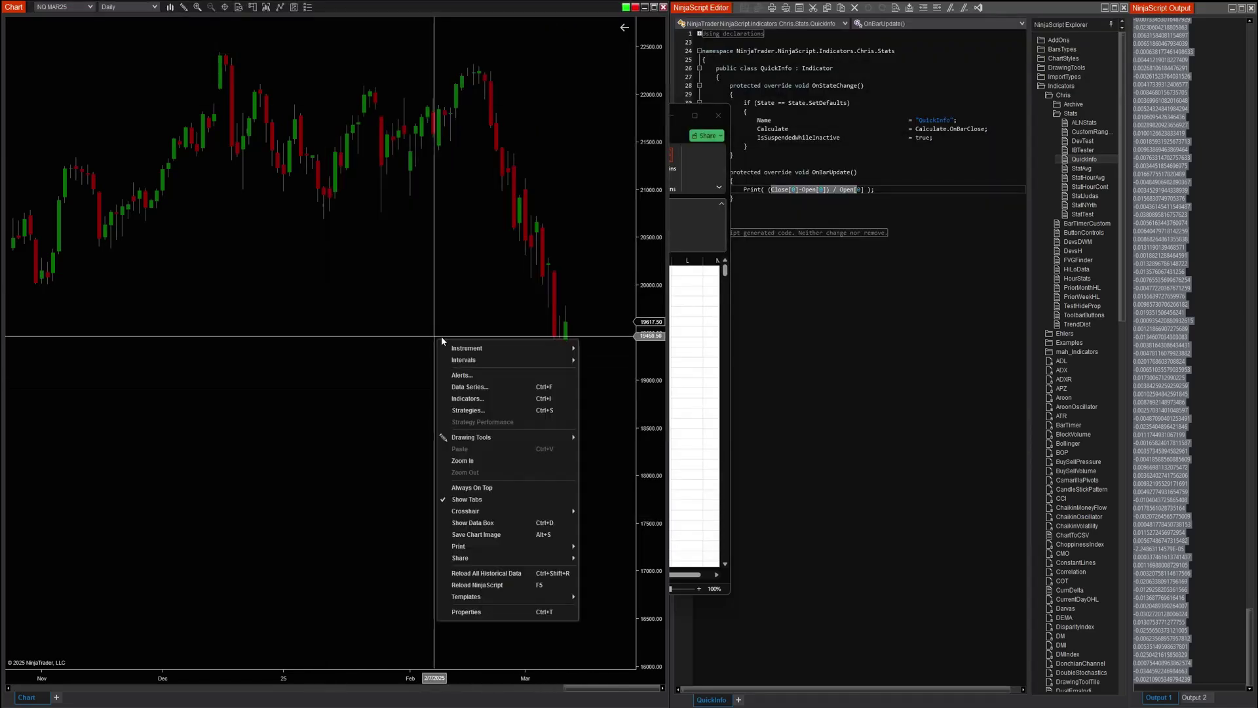
{"action": "left_click", "coordinate": [473, 386]}
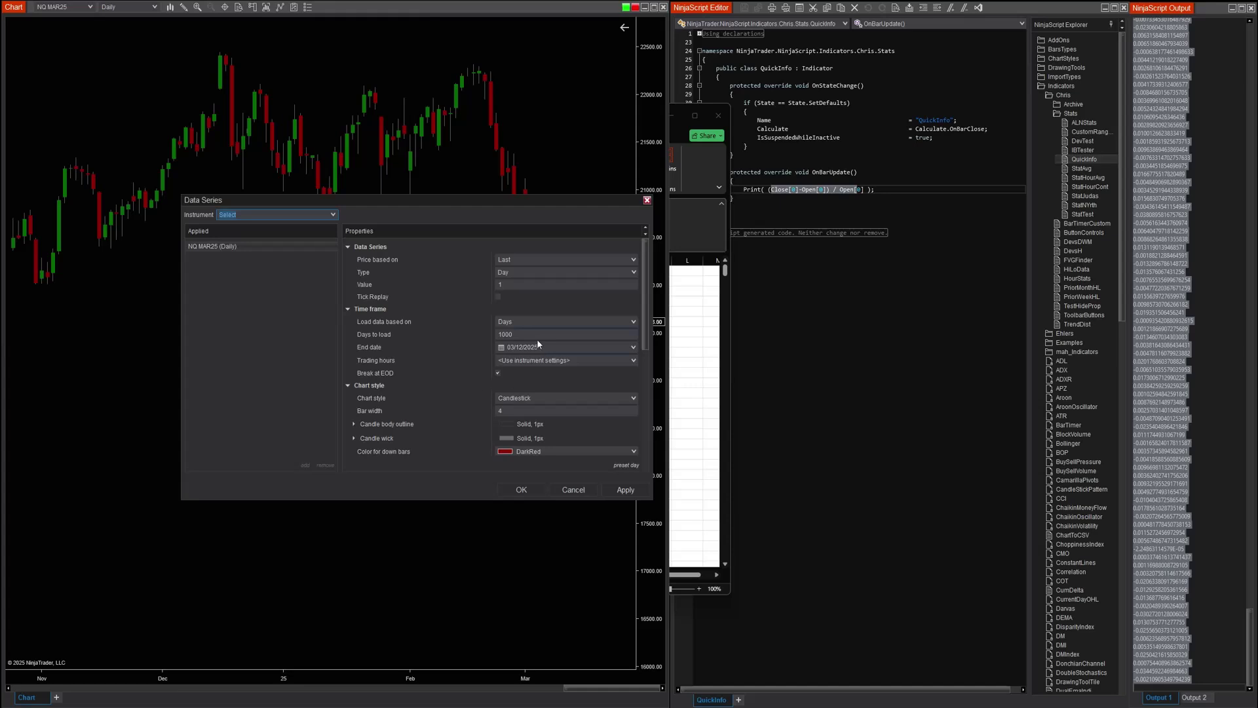
{"action": "left_click", "coordinate": [631, 347]}
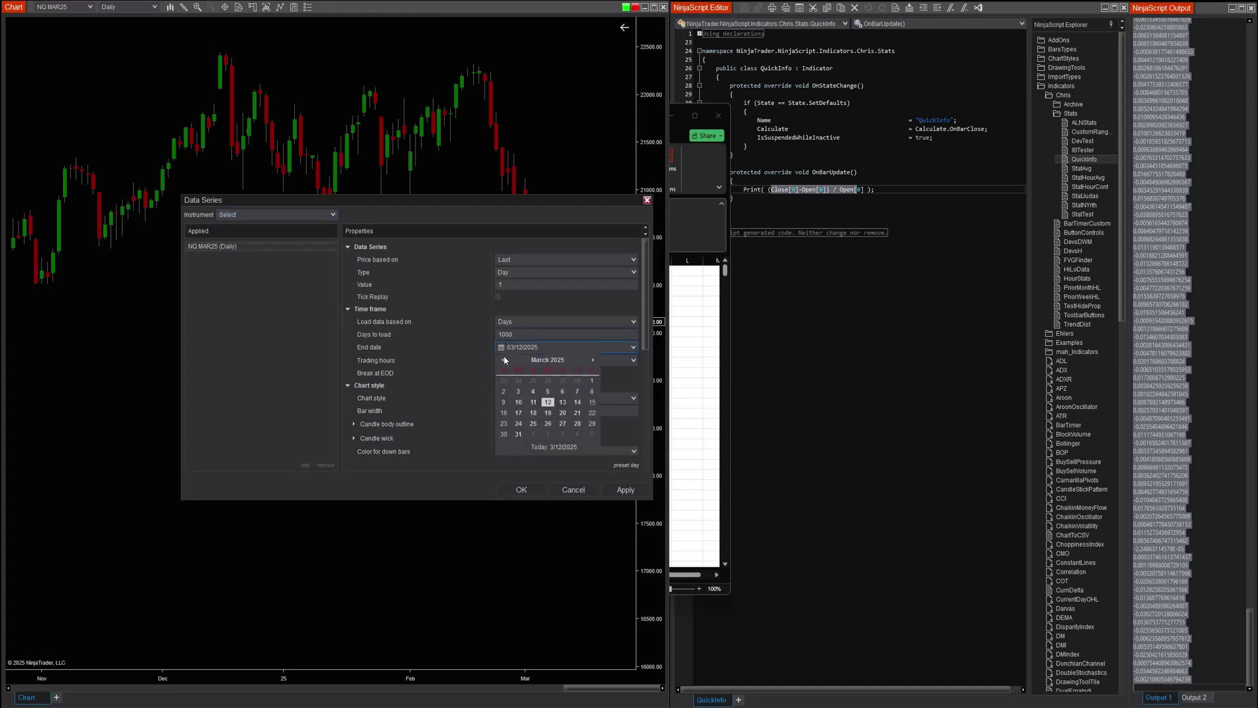
{"action": "left_click", "coordinate": [504, 359]}
{"action": "left_click", "coordinate": [504, 359]}
{"action": "left_click", "coordinate": [504, 359]}
{"action": "left_click", "coordinate": [503, 359]}
{"action": "left_click", "coordinate": [504, 359]}
{"action": "left_click", "coordinate": [503, 360]}
{"action": "left_click", "coordinate": [503, 360]}
{"action": "left_click", "coordinate": [504, 359]}
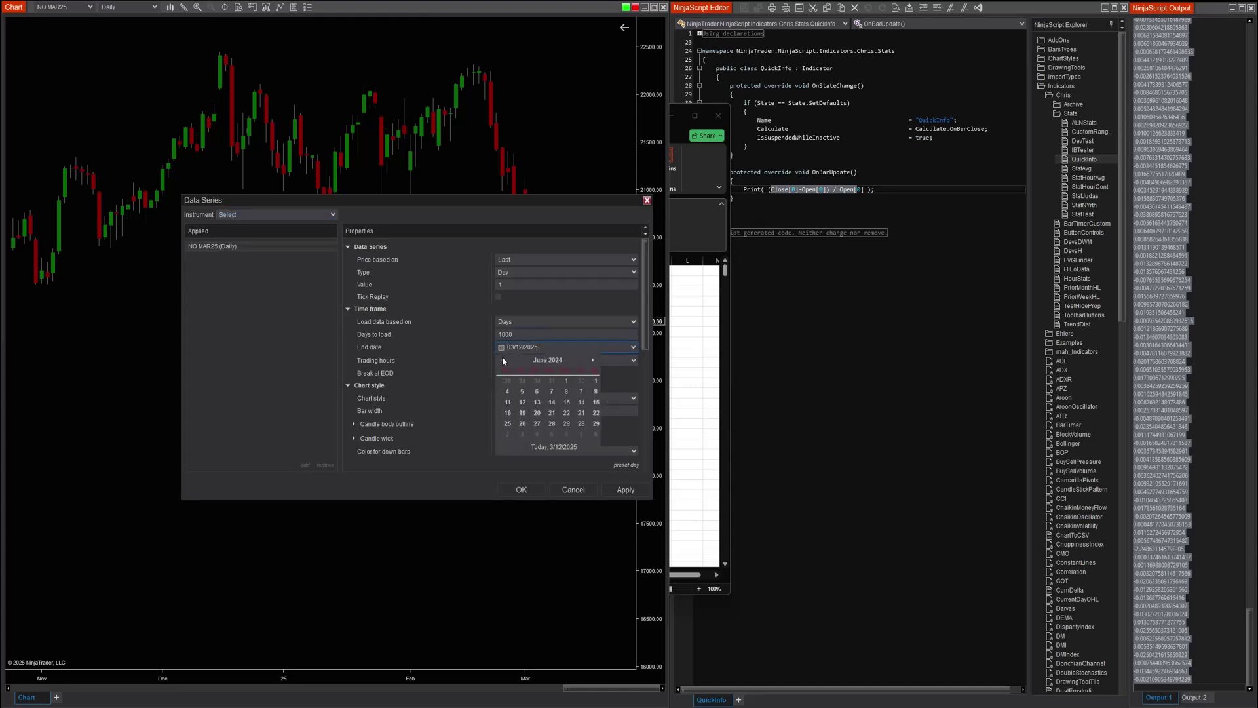
{"action": "left_click", "coordinate": [503, 359]}
{"action": "left_click", "coordinate": [503, 359]}
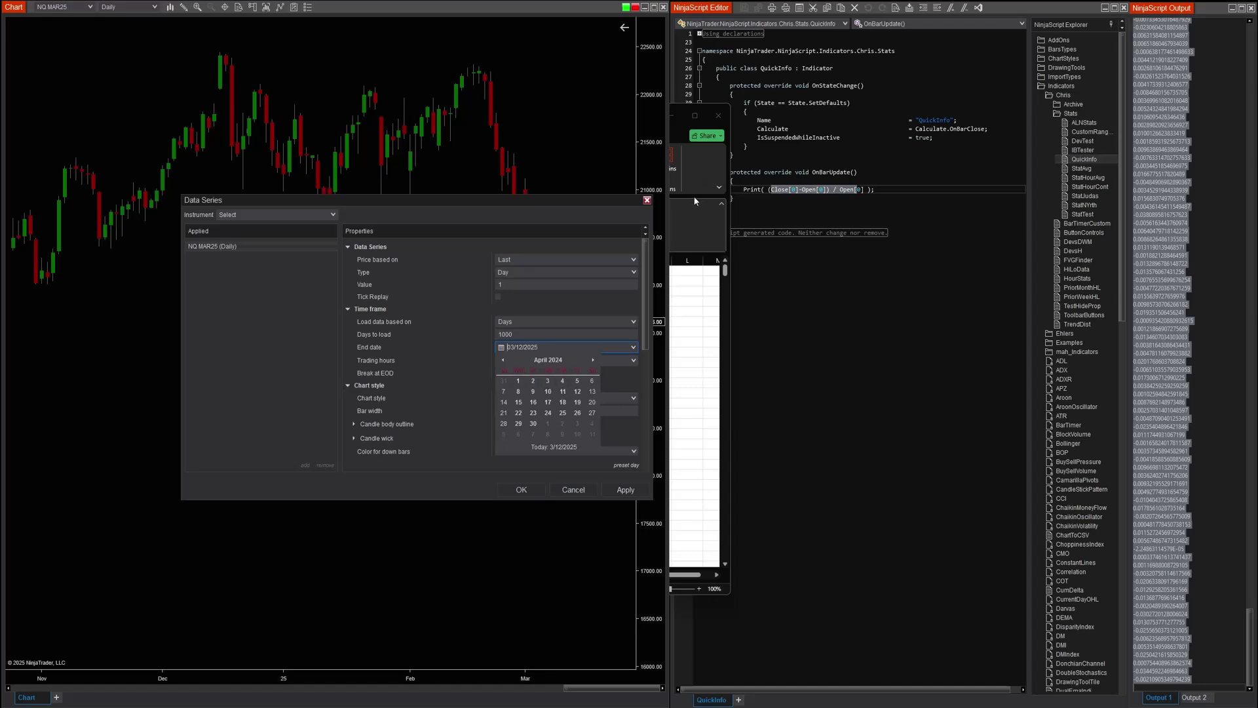
{"action": "left_click", "coordinate": [577, 381]}
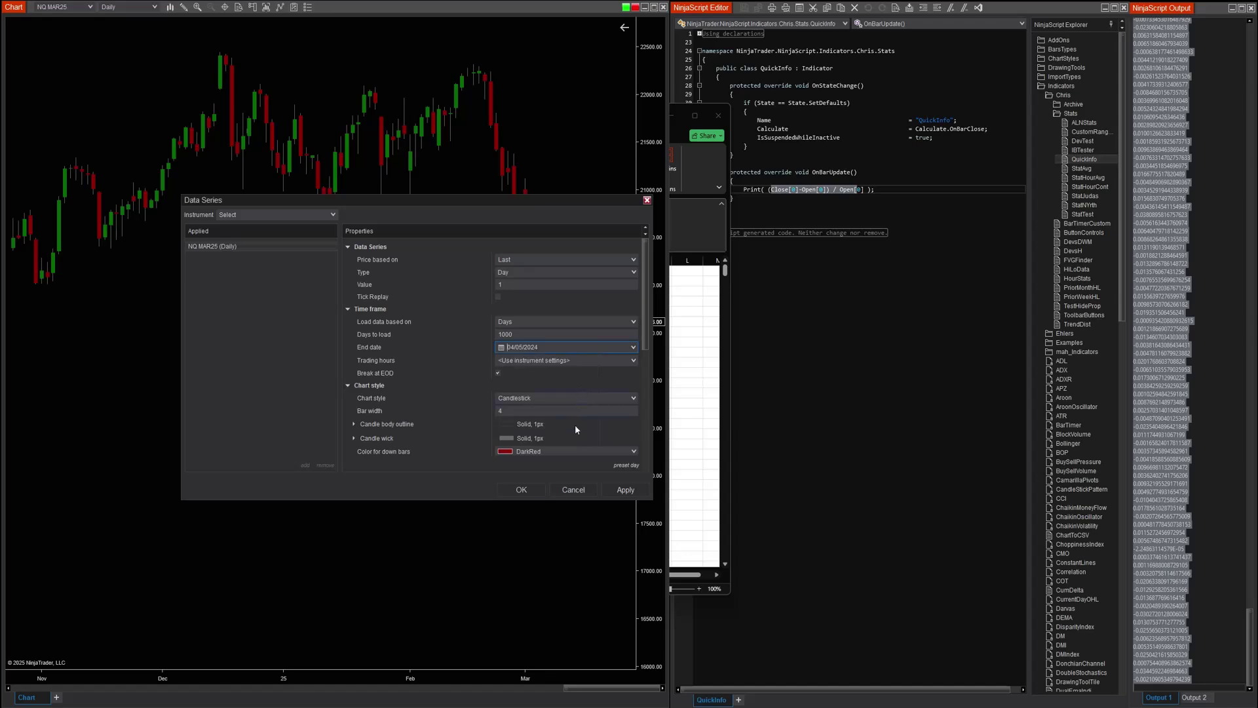
{"action": "left_click", "coordinate": [623, 490]}
{"action": "left_click", "coordinate": [521, 490]}
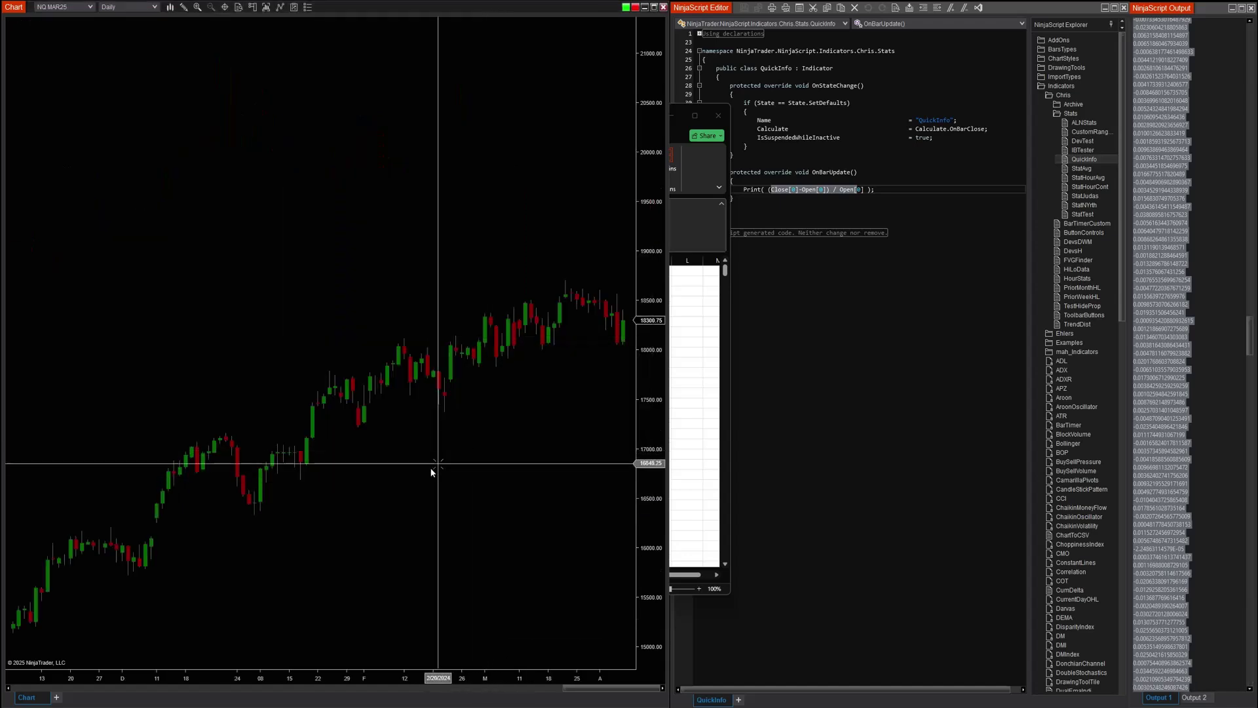
- Switch the chart's interval from daily to 15 Minute
{"action": "left_click_drag", "start_coordinate": [277, 665], "coordinate": [393, 610]}
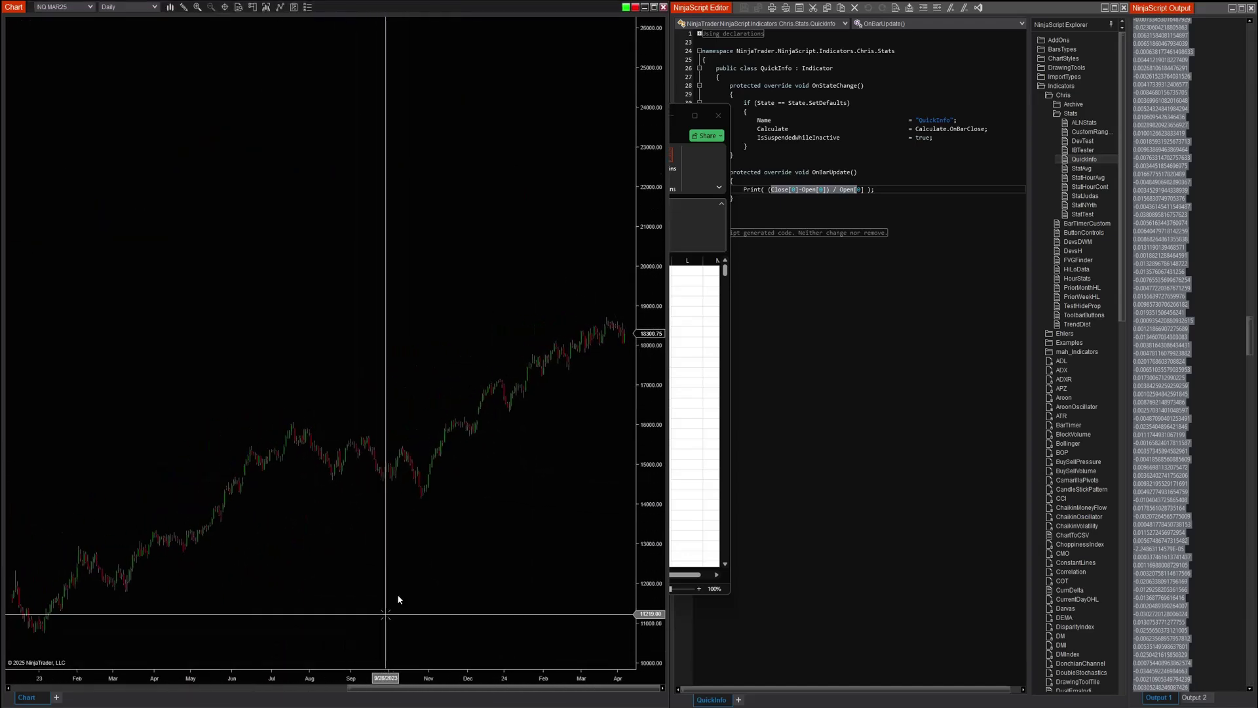
{"action": "right_click", "coordinate": [389, 341]}
{"action": "left_click", "coordinate": [239, 500]}
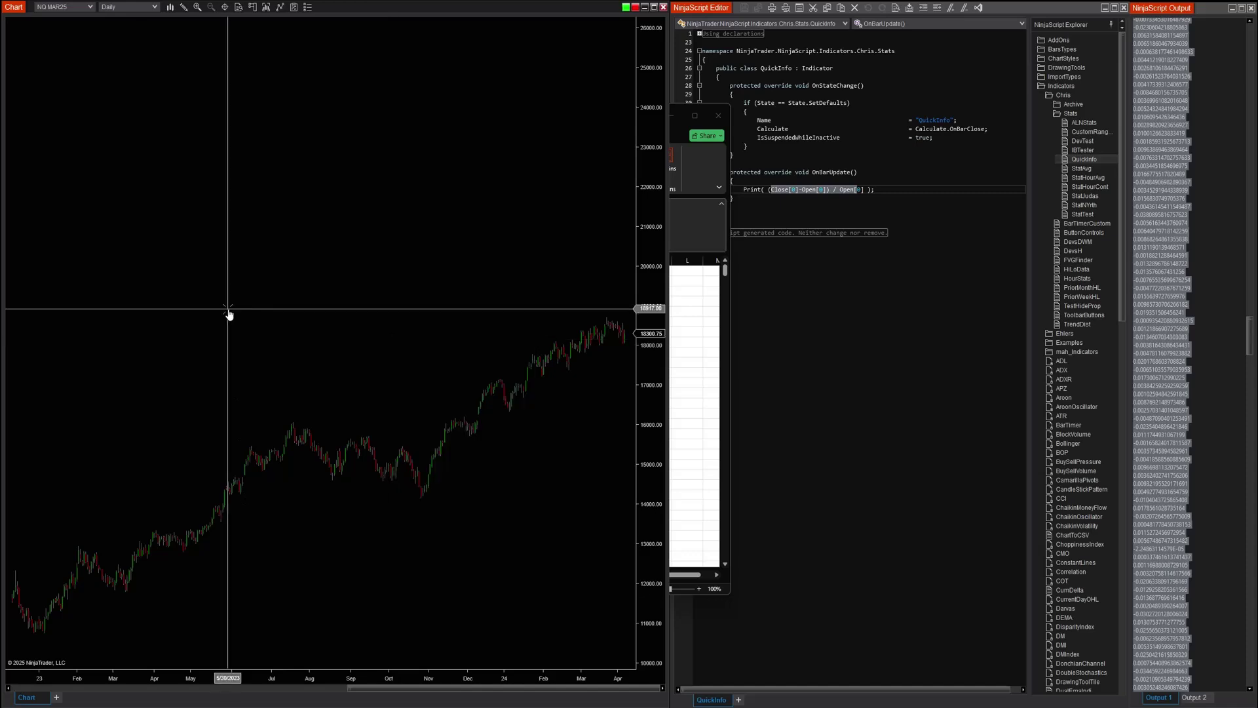
{"action": "left_click", "coordinate": [152, 8]}
{"action": "left_click", "coordinate": [256, 21]}
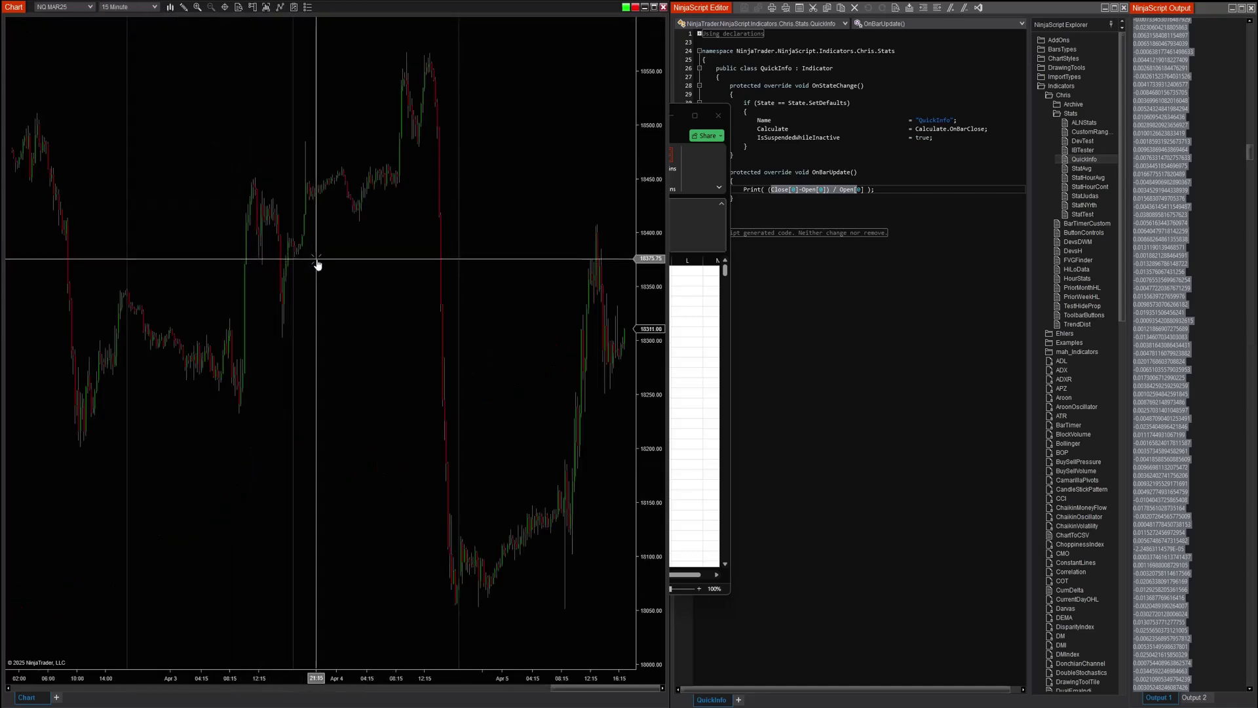
- Hide the QuickInfo indicator and make the DevsDWM indicator visible on the chart
{"action": "right_click", "coordinate": [314, 336]}
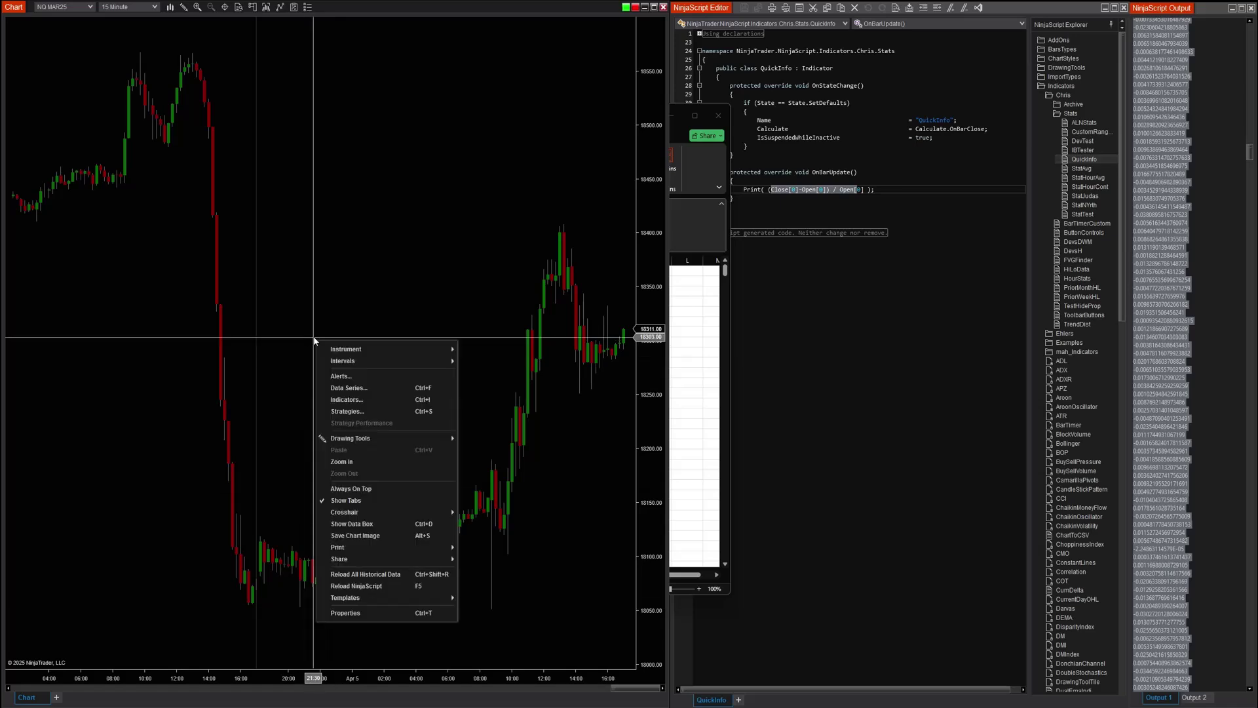
{"action": "left_click", "coordinate": [341, 399]}
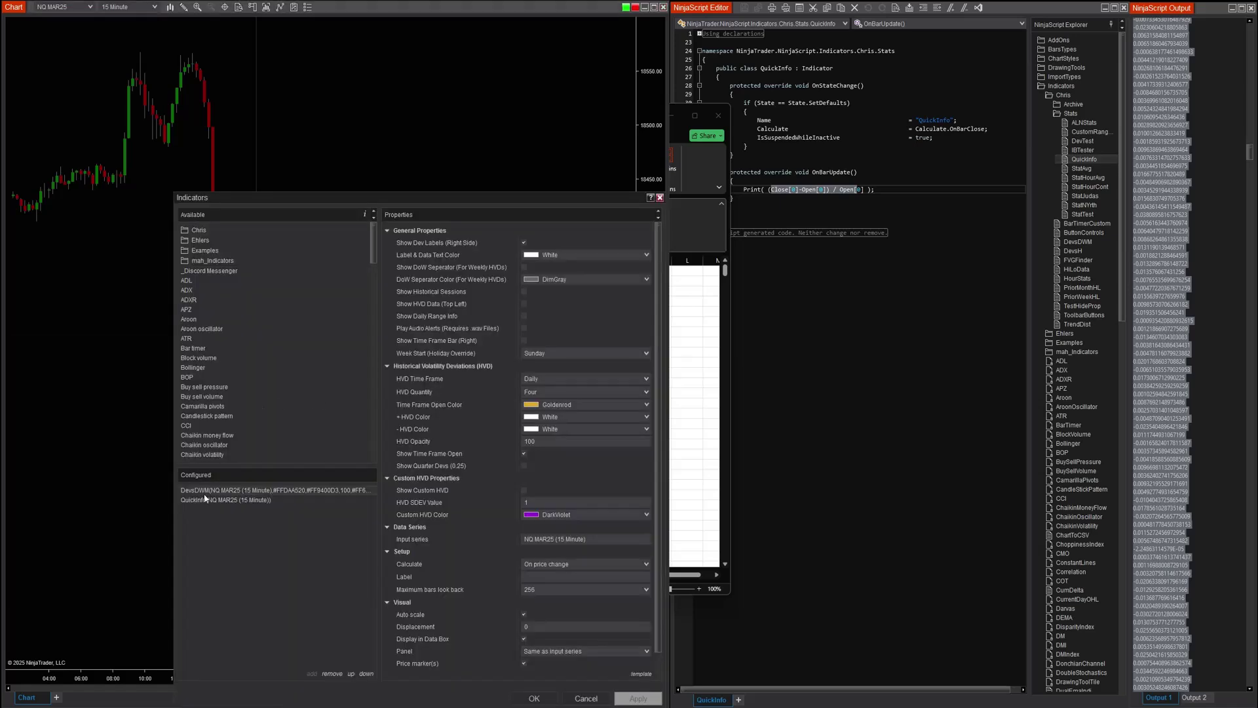
{"action": "left_click", "coordinate": [205, 500]}
{"action": "left_click", "coordinate": [528, 392]}
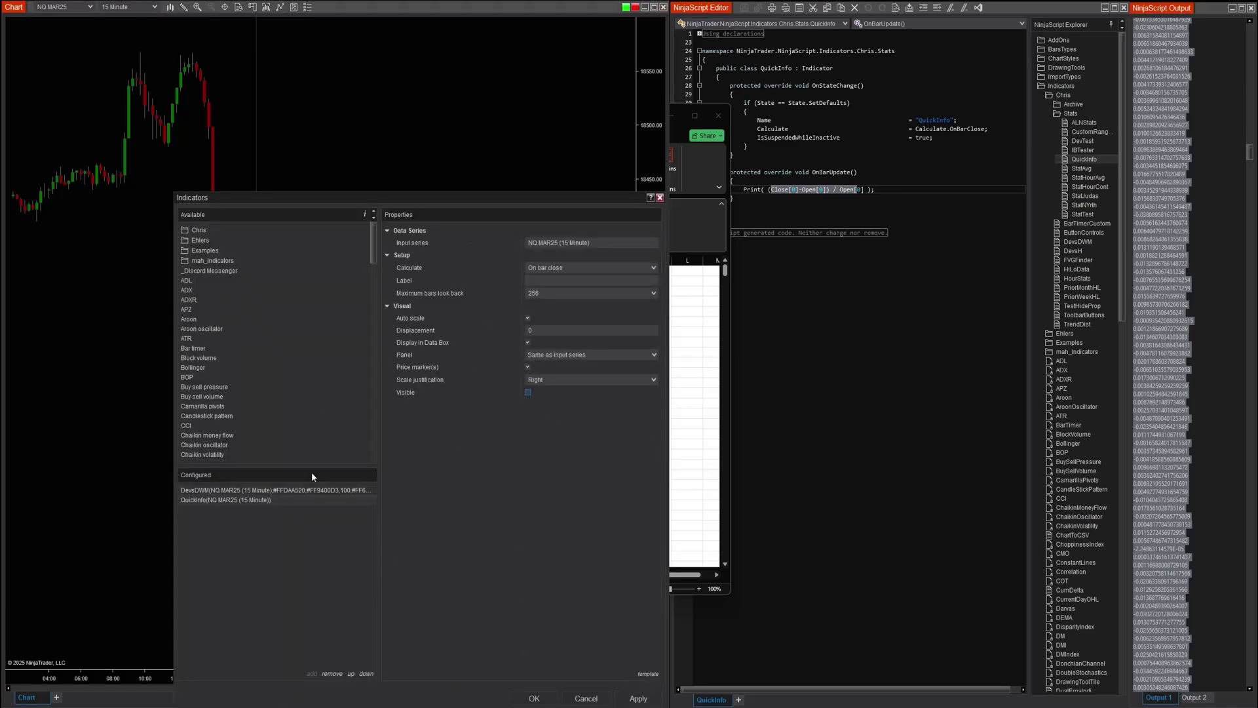
{"action": "left_click", "coordinate": [254, 491]}
{"action": "scroll", "coordinate": [524, 652], "scroll_direction": "down", "scroll_amount": 1}
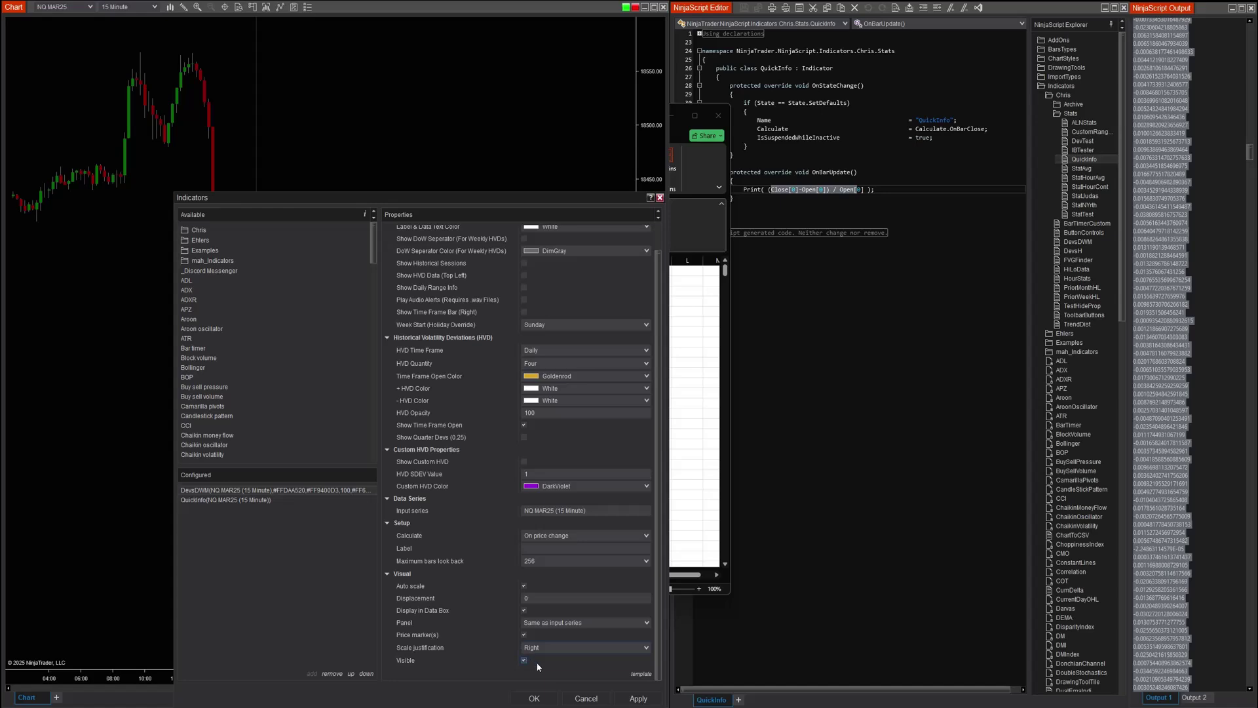
{"action": "left_click", "coordinate": [637, 699]}
{"action": "left_click", "coordinate": [534, 698]}
- Examine the deviation levels from -1.0 to +2.0 around the April 5 session, check the SDEV percentages in Excel and minimize the workbook
{"action": "left_click_drag", "start_coordinate": [477, 415], "coordinate": [301, 390]}
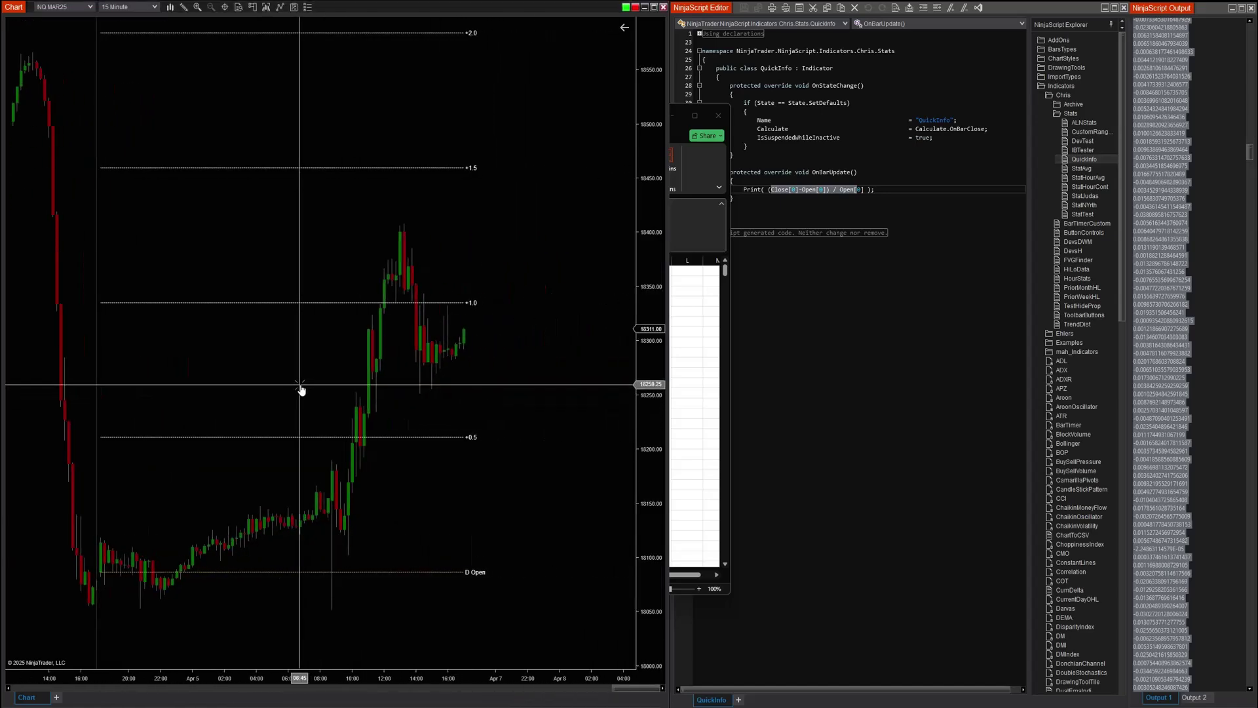
{"action": "left_click_drag", "start_coordinate": [641, 272], "coordinate": [641, 371]}
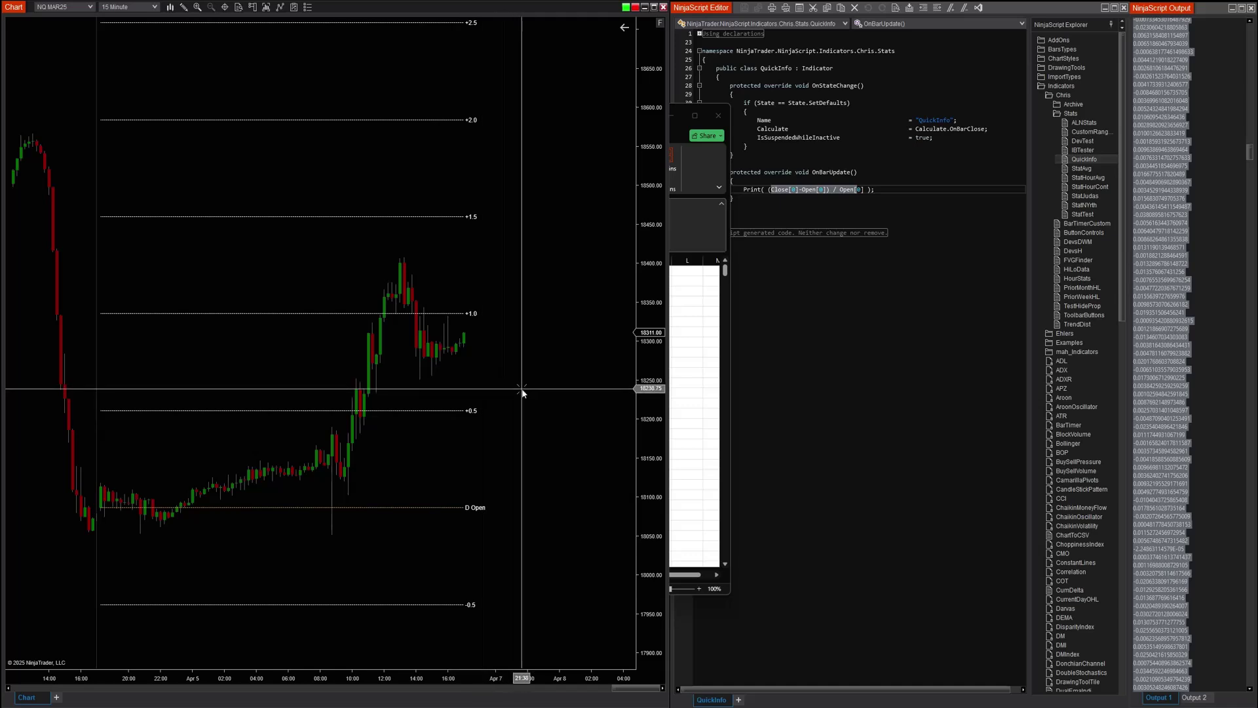
{"action": "left_click_drag", "start_coordinate": [528, 458], "coordinate": [568, 391]}
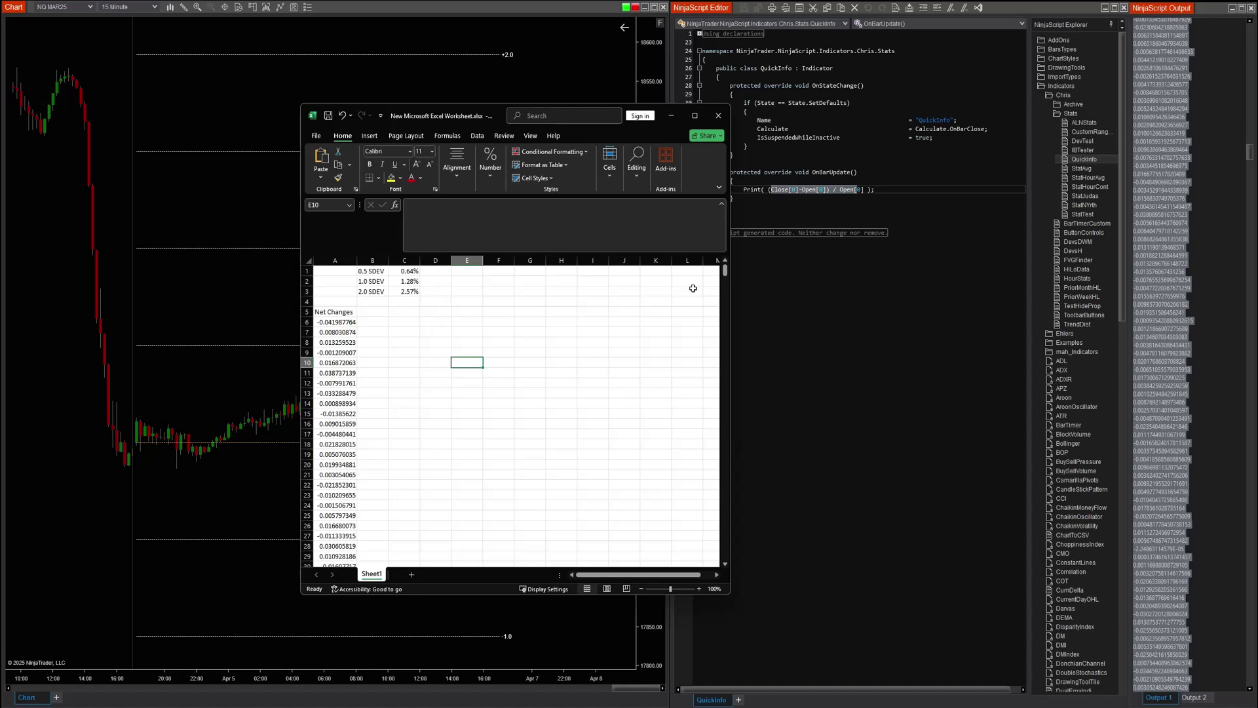
{"action": "left_click", "coordinate": [669, 117]}
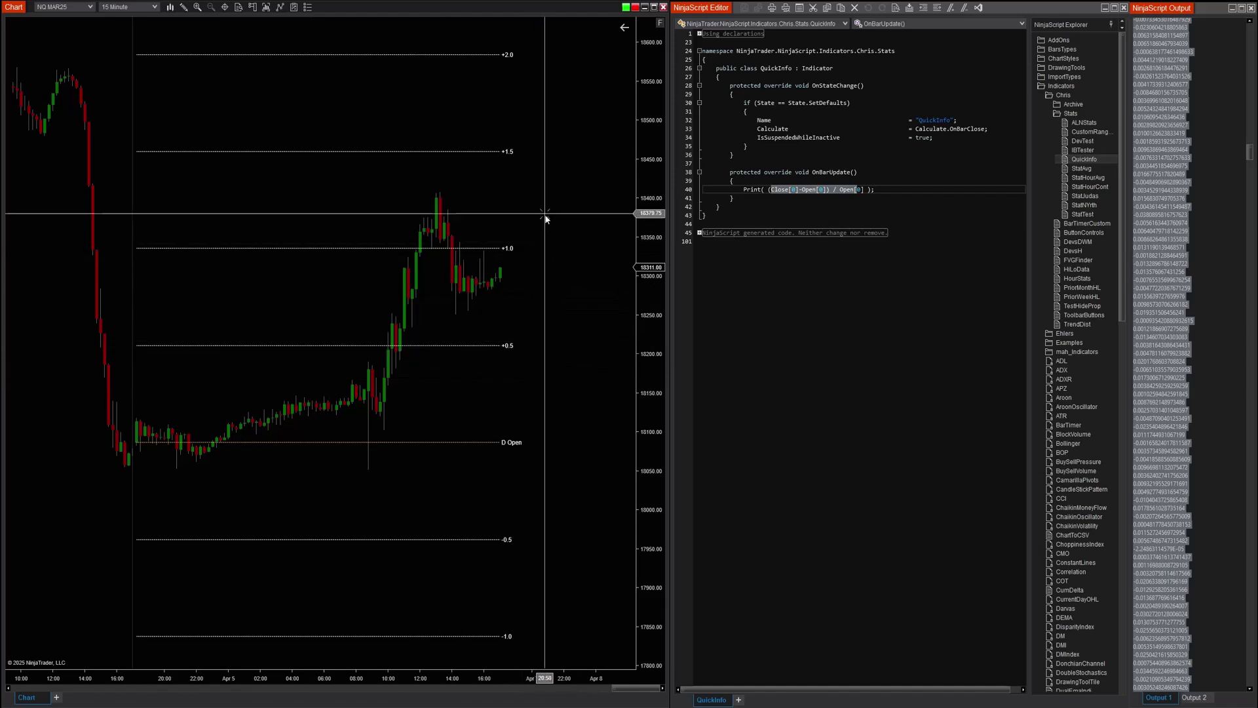
{"action": "mouse_move", "coordinate": [643, 118]}
{"action": "left_mouse_down"}
{"action": "mouse_move", "coordinate": [652, 534]}
{"action": "mouse_move", "coordinate": [664, 121]}
{"action": "left_mouse_up"}
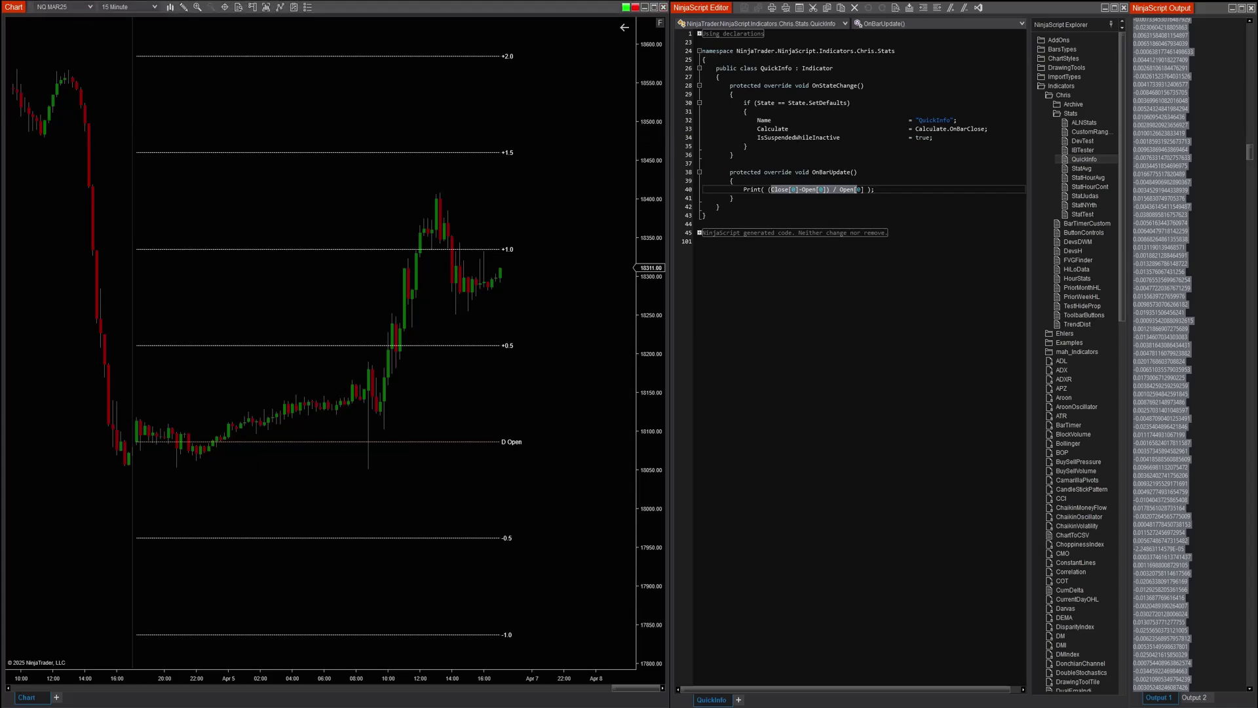
- Place the browser's z-score calculator beside the chart and highlight the One-Sided Percent of Area for a z-score of 1.0
{"action": "left_click_drag", "start_coordinate": [806, 0], "coordinate": [812, 104]}
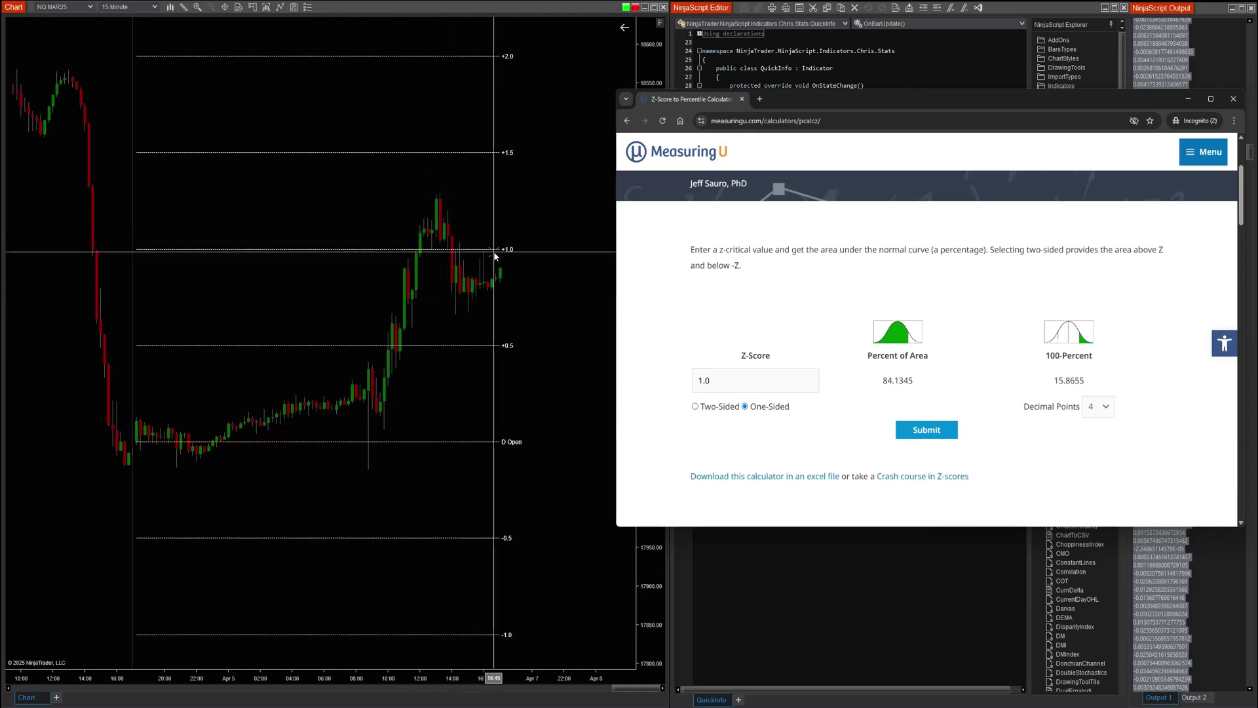
{"action": "double_click", "coordinate": [720, 380]}
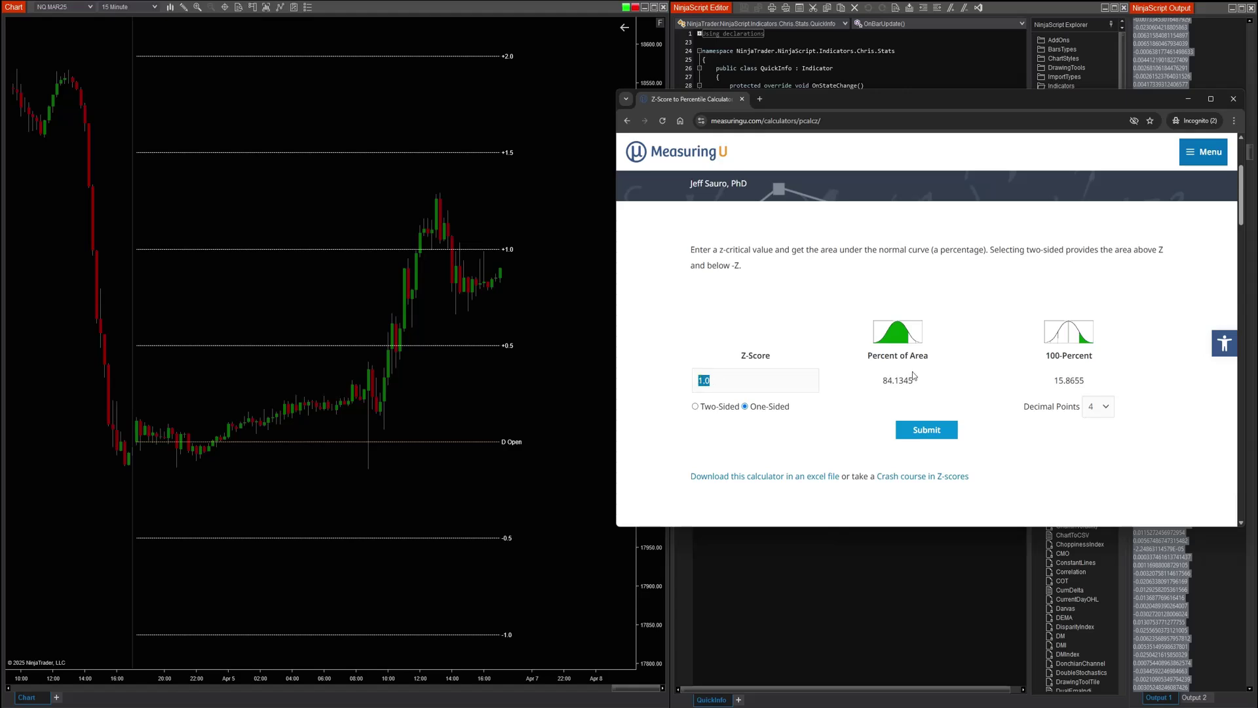
{"action": "left_click_drag", "start_coordinate": [881, 382], "coordinate": [915, 384]}
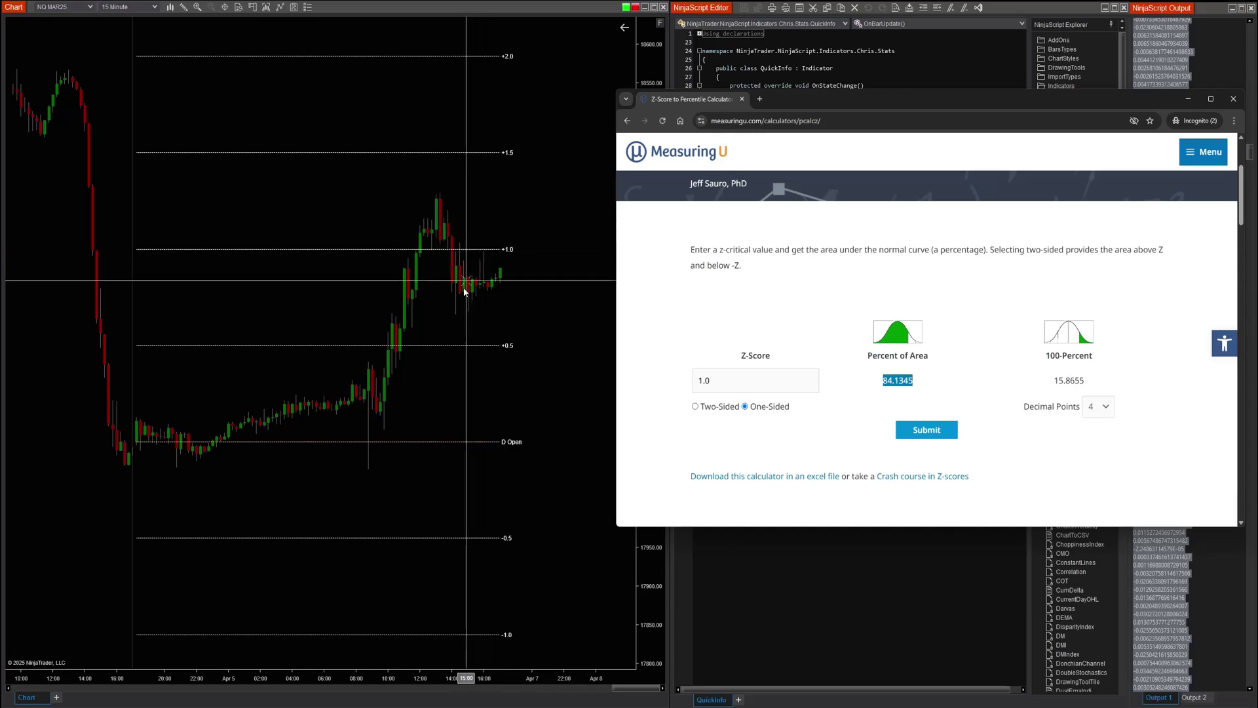
- Calculate the One-Sided percent of area for a z-score of 0.5
{"action": "left_click_drag", "start_coordinate": [705, 379], "coordinate": [710, 377]}
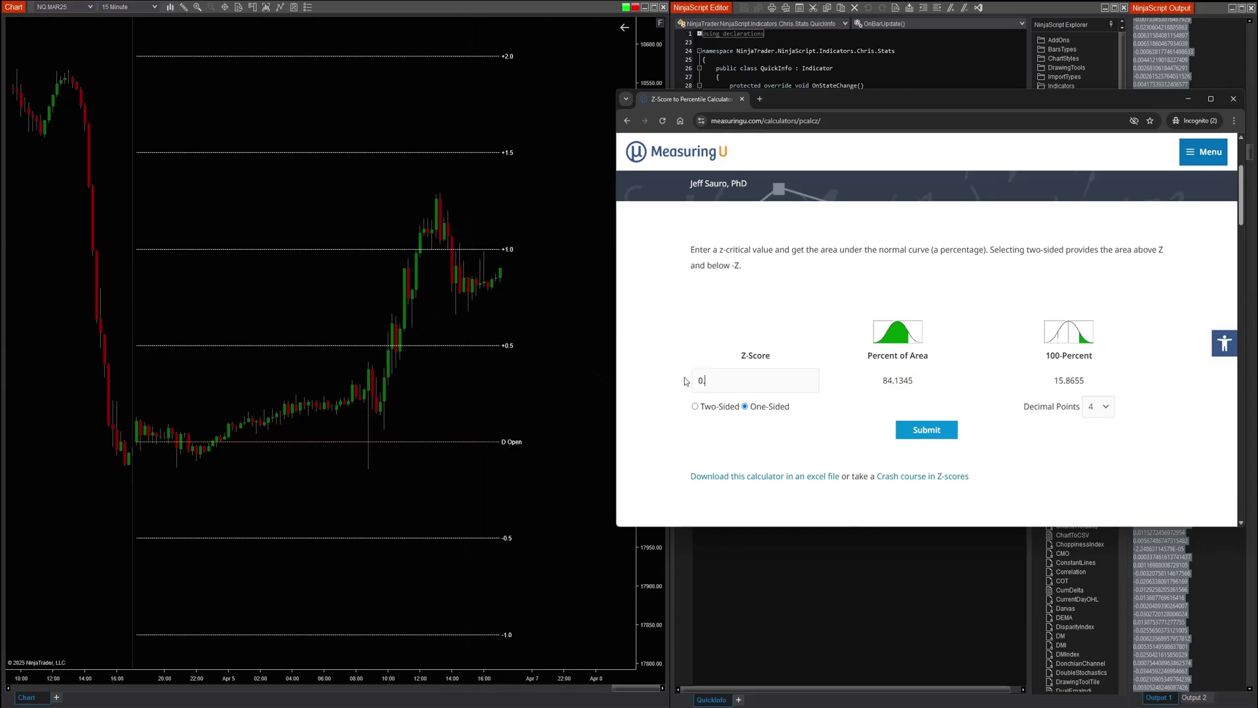
{"action": "left_click", "coordinate": [917, 431]}
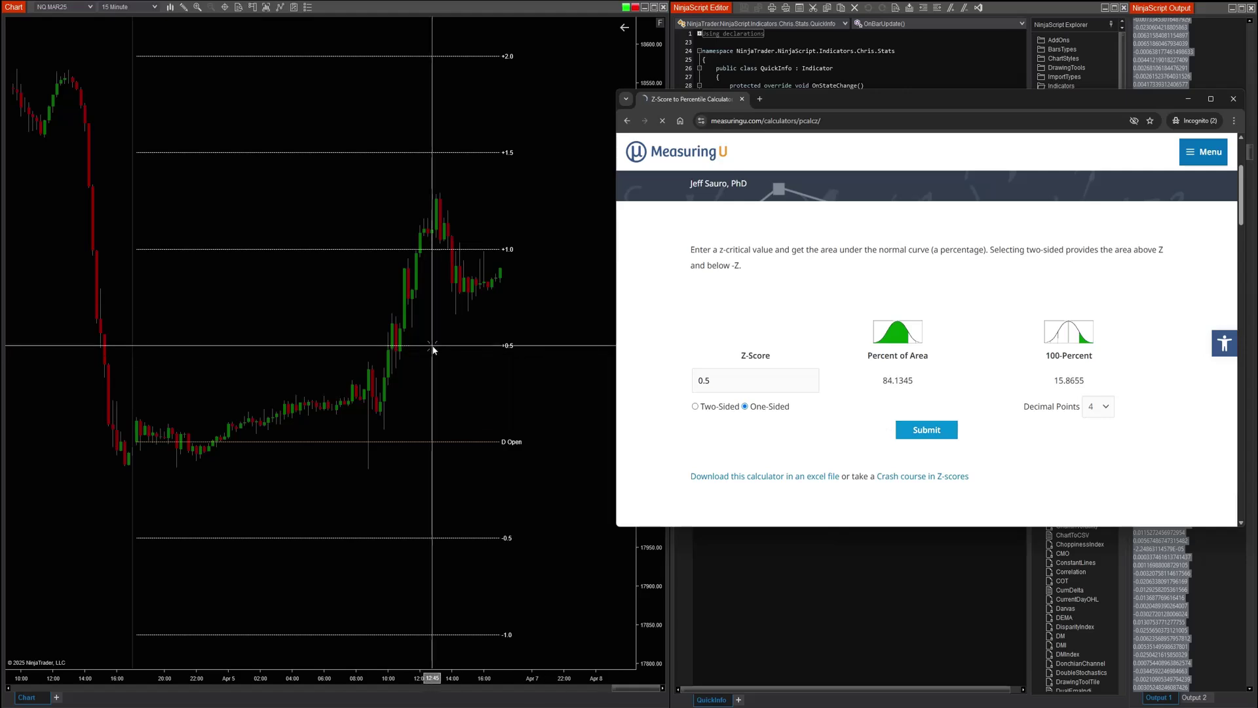
- Draw a small ellipse around the price bars crossing the +0.5 deviation level
{"action": "left_click", "coordinate": [431, 377]}
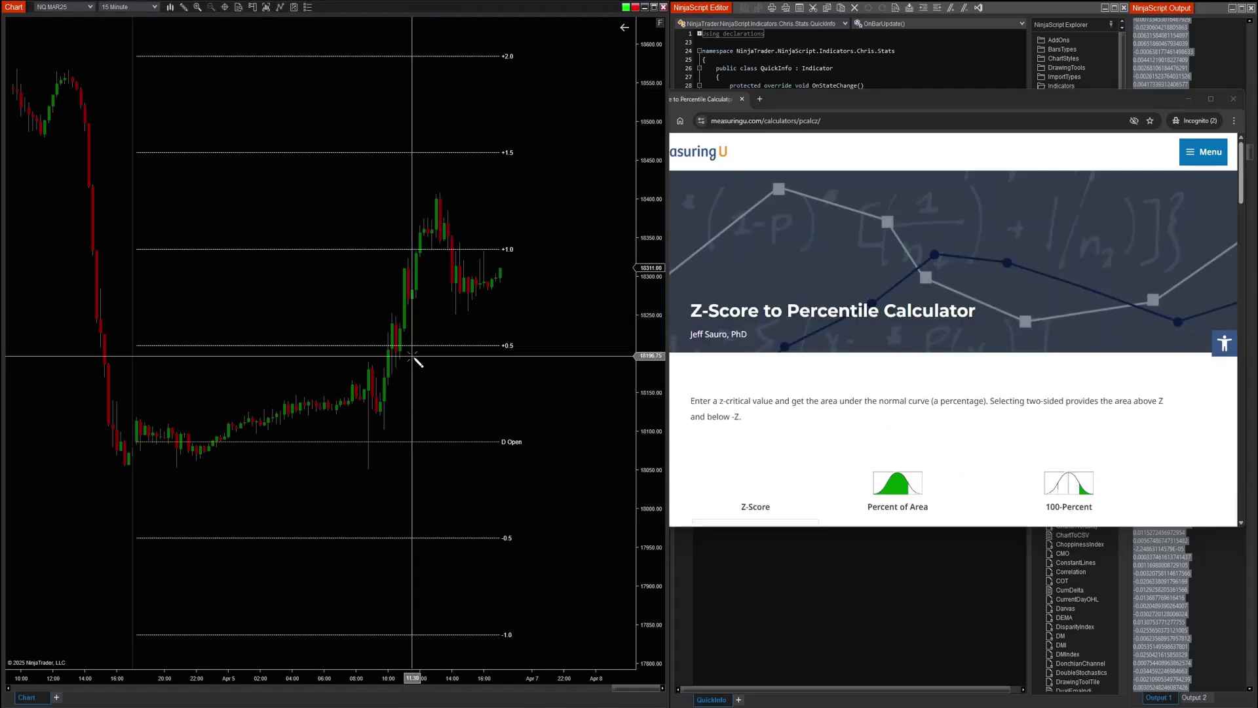
{"action": "left_click_drag", "start_coordinate": [420, 367], "coordinate": [376, 335]}
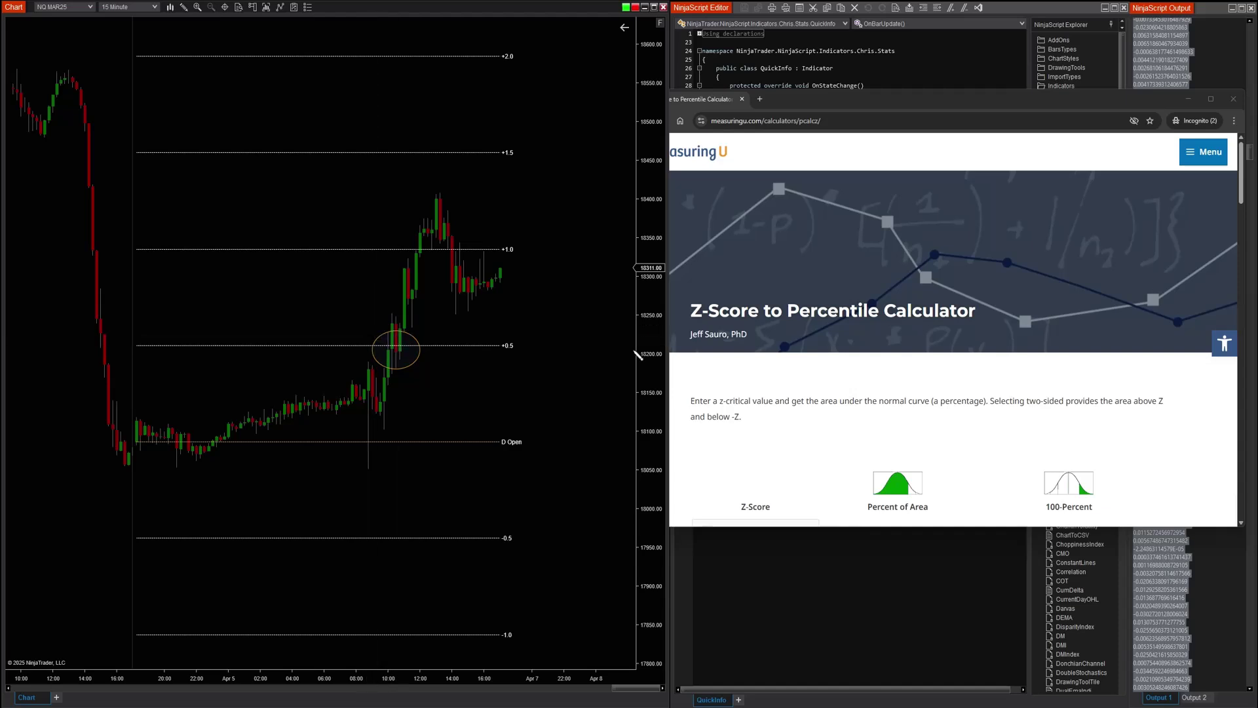
{"action": "scroll", "coordinate": [863, 363], "scroll_direction": "down", "scroll_amount": 3}
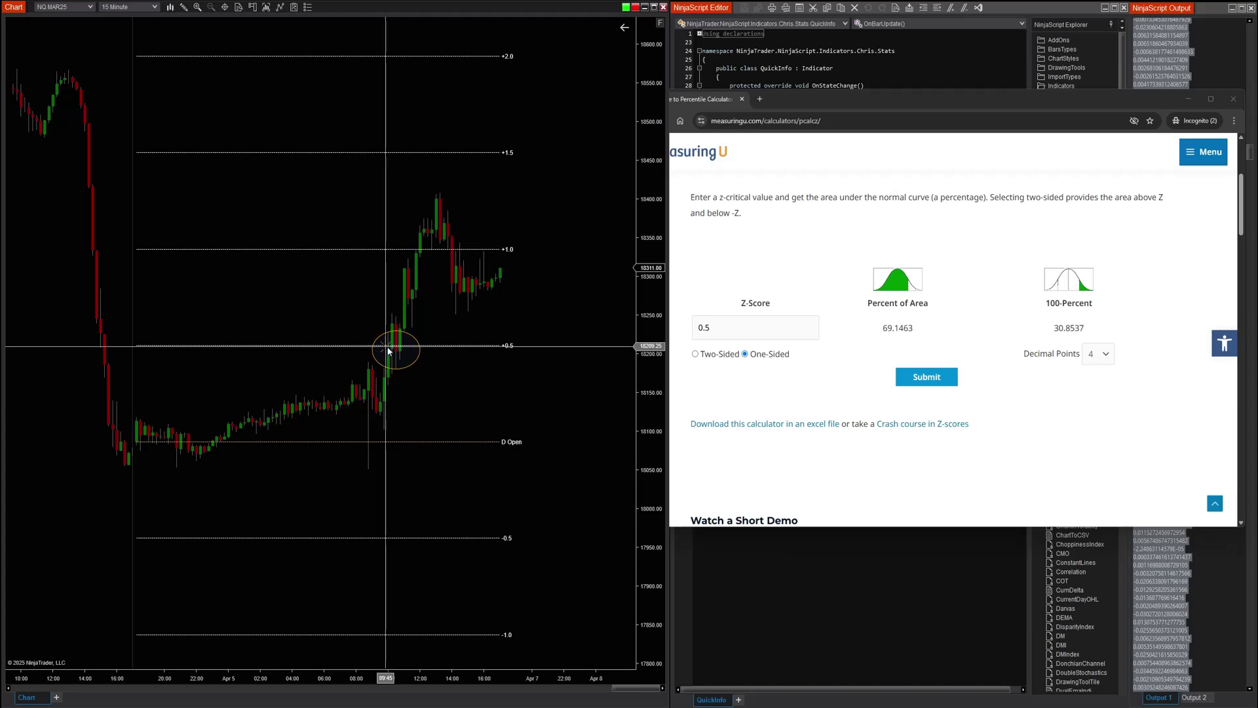
- Calculate the One-Sided percent of area for a z-score of 1.5 and move the ellipse to the +1.5 level
{"action": "left_click", "coordinate": [714, 327]}
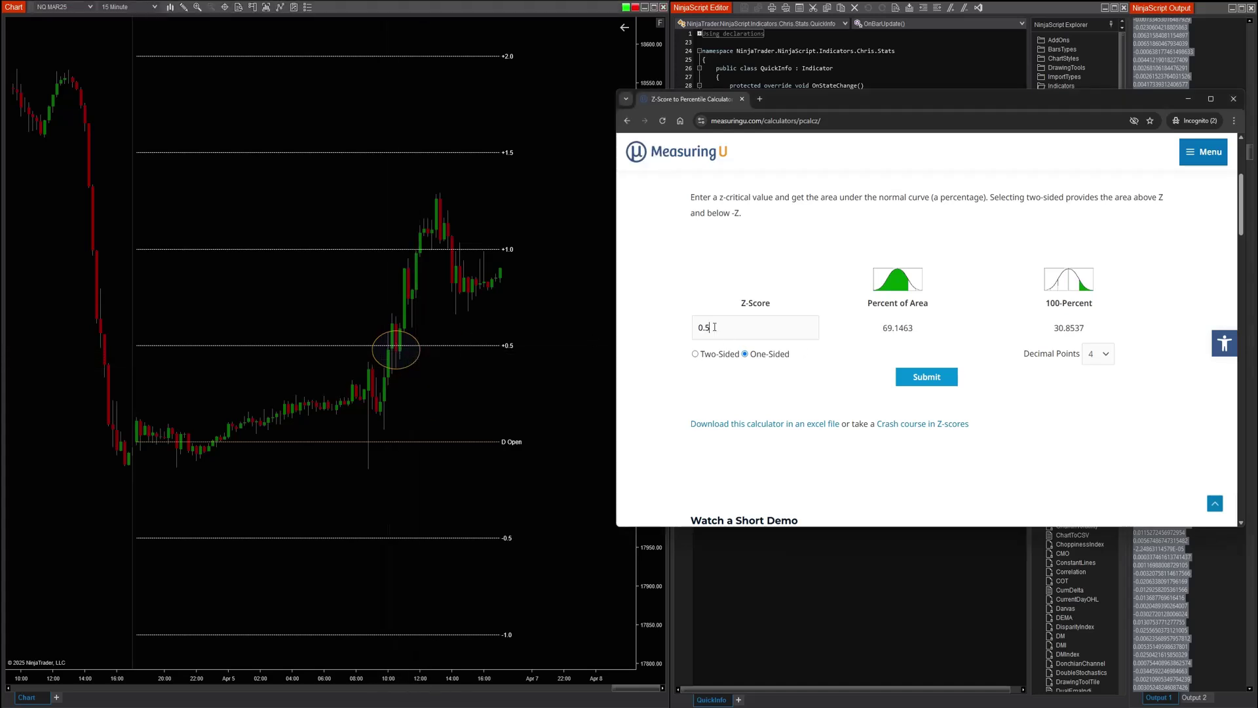
{"action": "left_click", "coordinate": [929, 385]}
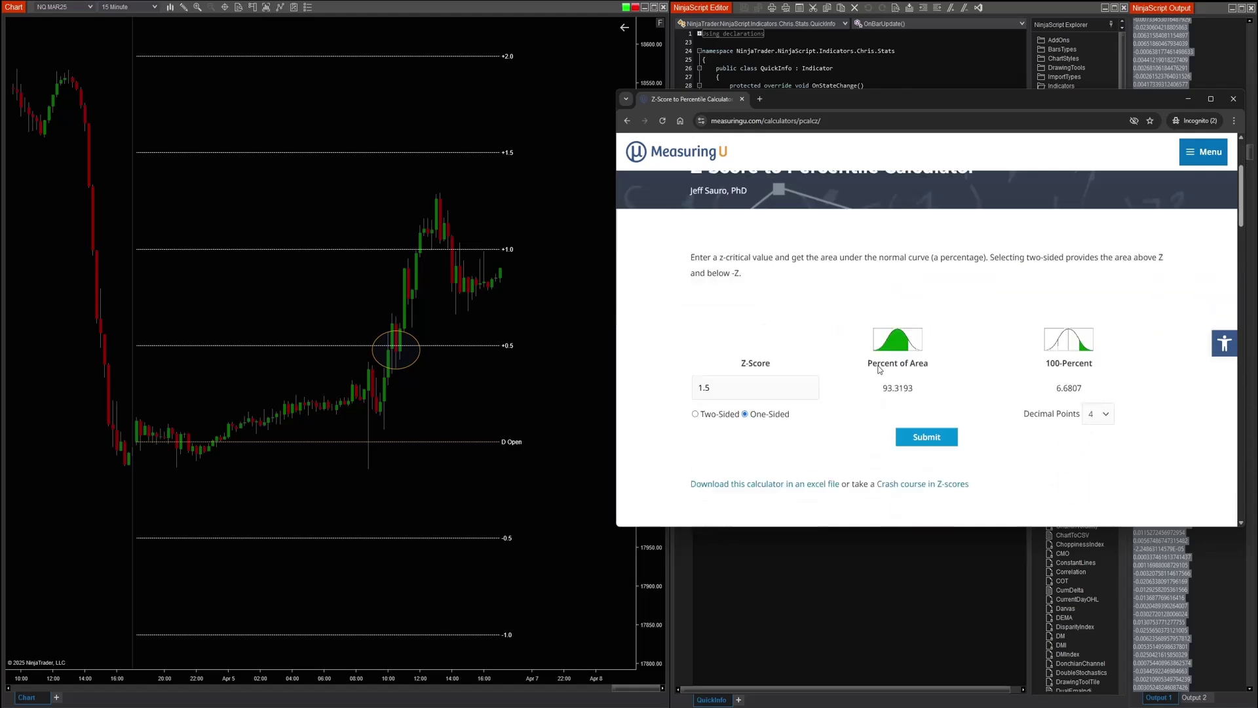
{"action": "left_click", "coordinate": [413, 348]}
{"action": "mouse_move", "coordinate": [396, 348]}
{"action": "left_mouse_down"}
{"action": "mouse_move", "coordinate": [452, 182]}
{"action": "mouse_move", "coordinate": [440, 164]}
{"action": "left_mouse_up"}
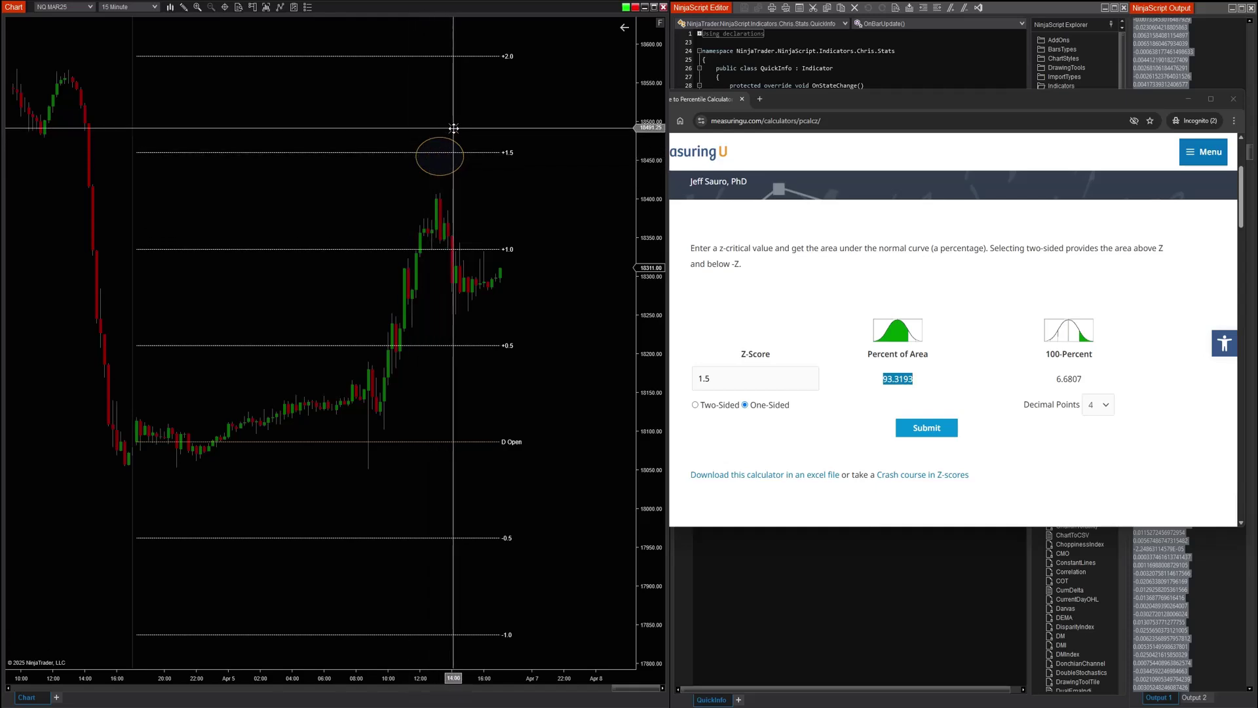
- Calculate the One-Sided percent of area for a z-score of 2.0 and move the ellipse to the +2.0 level
{"action": "left_click_drag", "start_coordinate": [738, 378], "coordinate": [690, 385]}
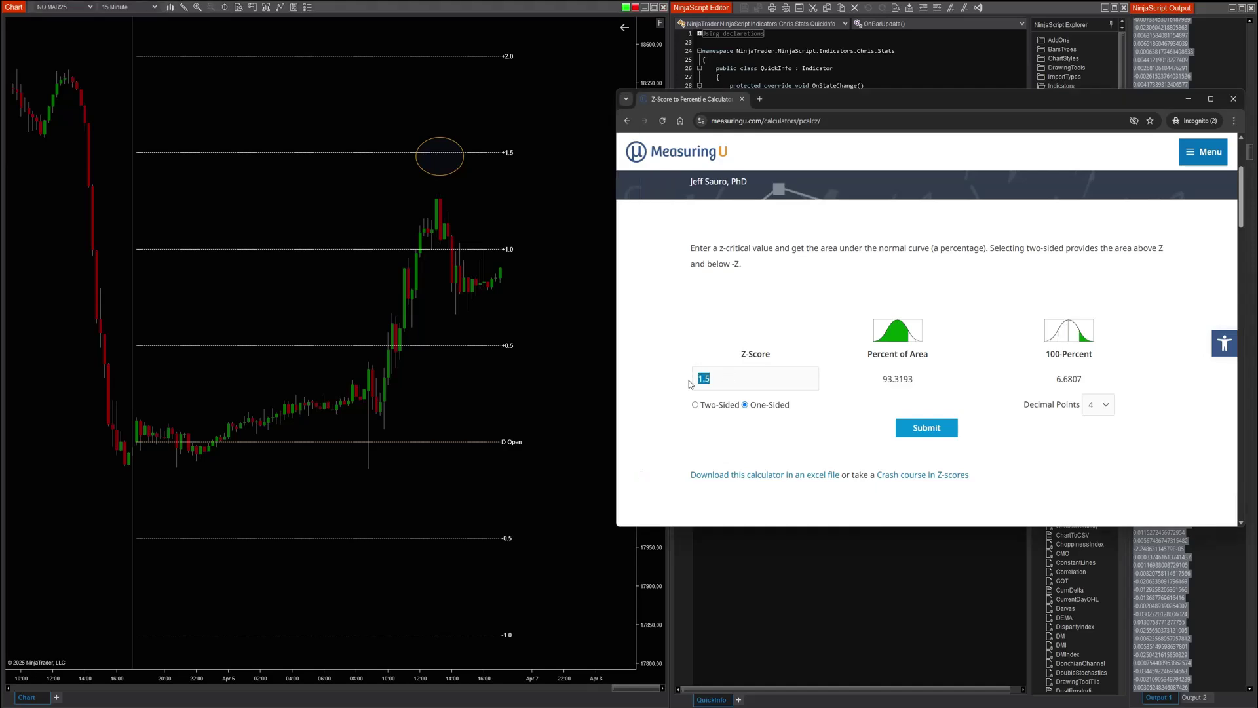
{"action": "type", "text": "2.0"}
{"action": "left_click", "coordinate": [439, 145]}
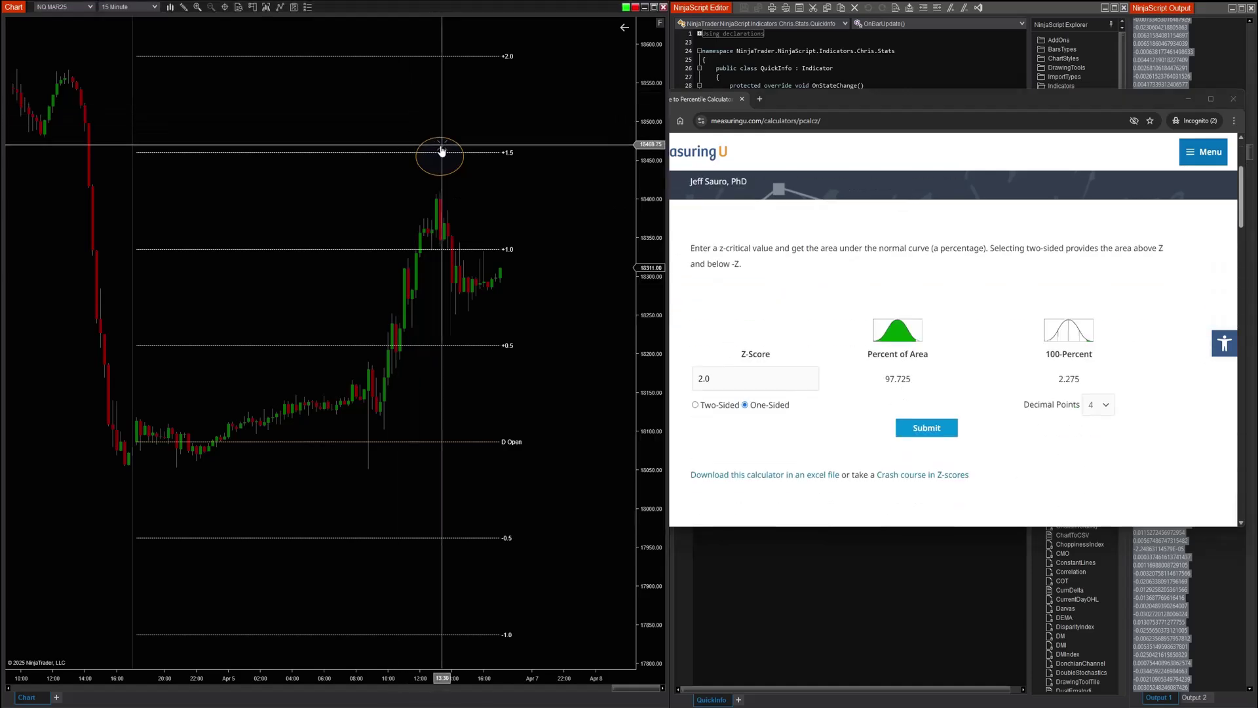
{"action": "left_click_drag", "start_coordinate": [439, 145], "coordinate": [455, 53]}
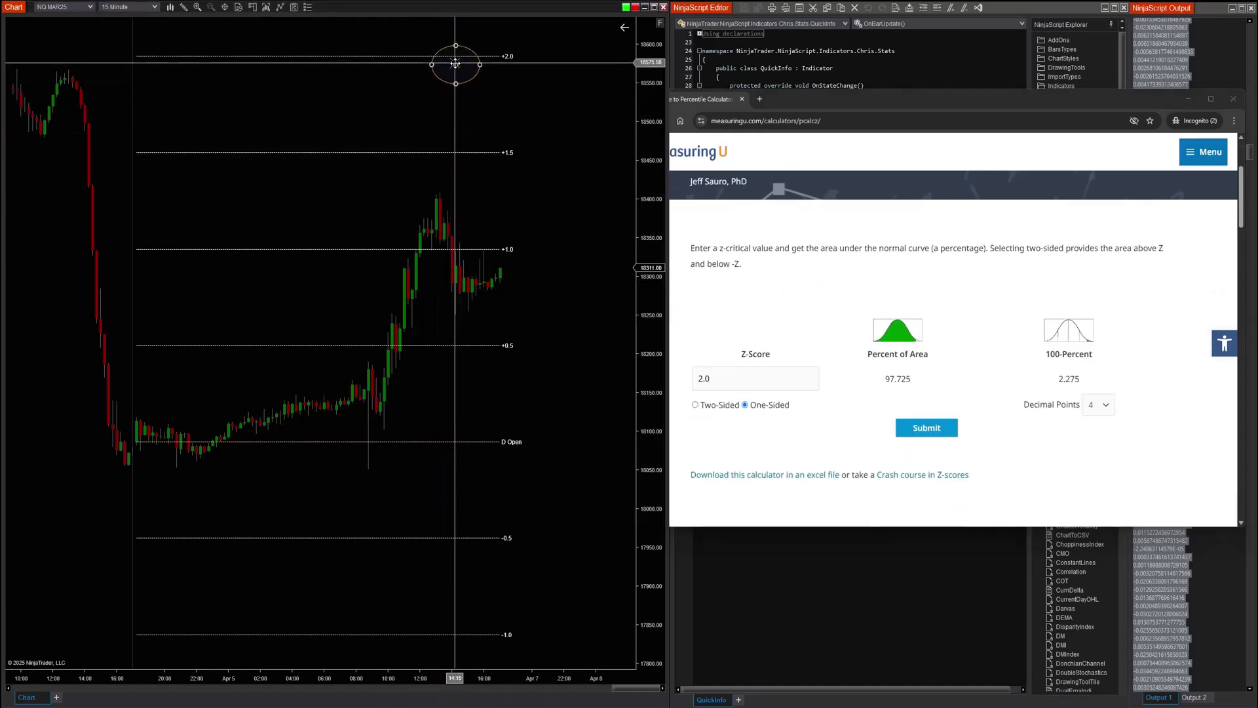
{"action": "left_click_drag", "start_coordinate": [635, 91], "coordinate": [635, 167]}
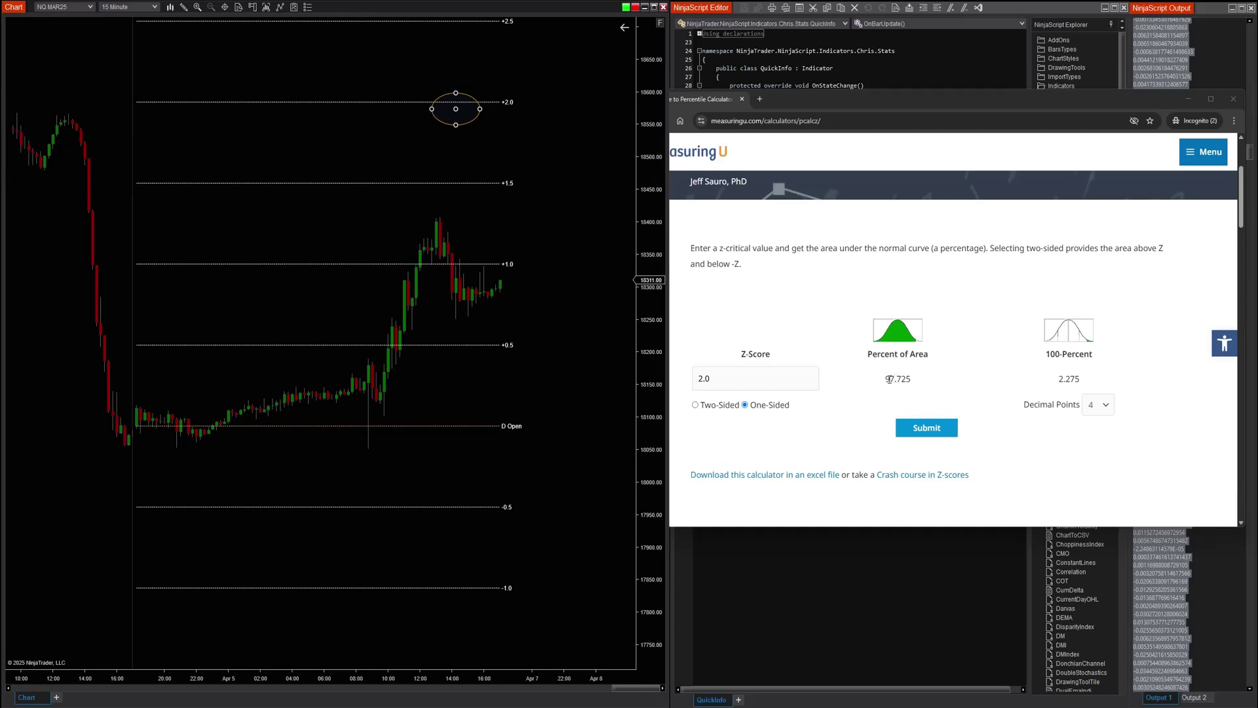
- Move the small ellipse clear of the deviation levels and delete it from the chart
{"action": "left_click", "coordinate": [509, 151]}
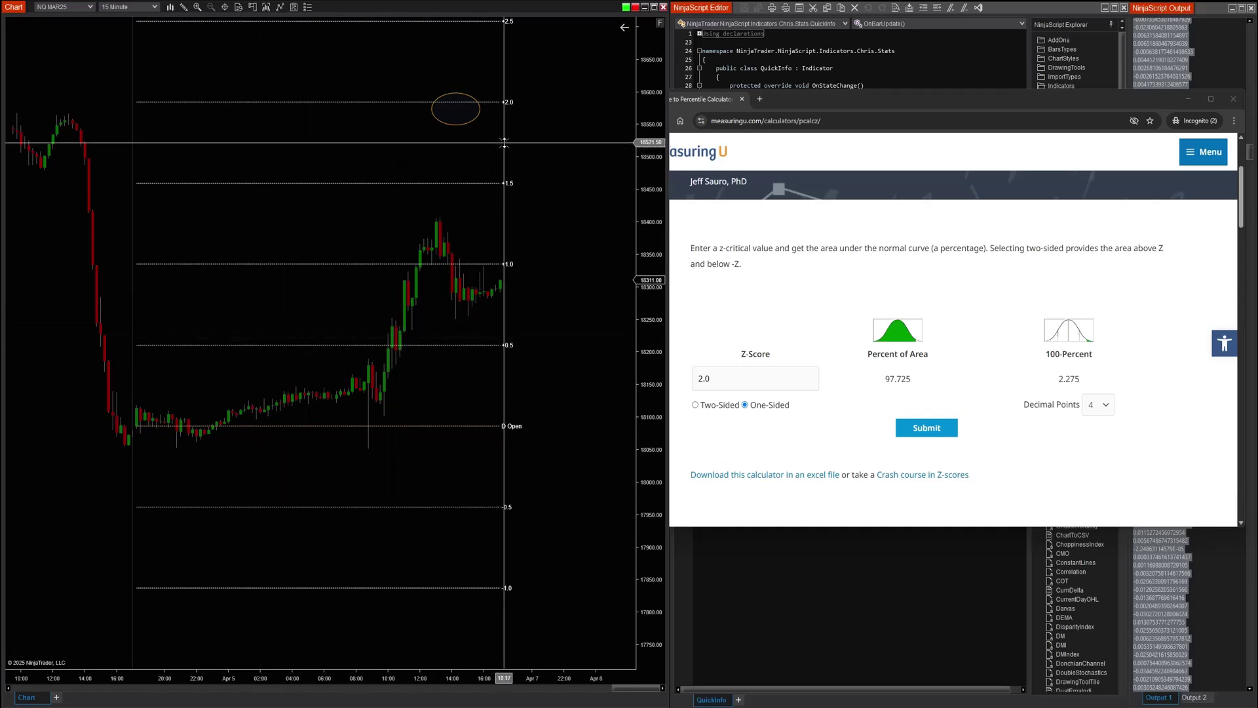
{"action": "left_click", "coordinate": [456, 111]}
{"action": "left_click_drag", "start_coordinate": [456, 110], "coordinate": [548, 151]}
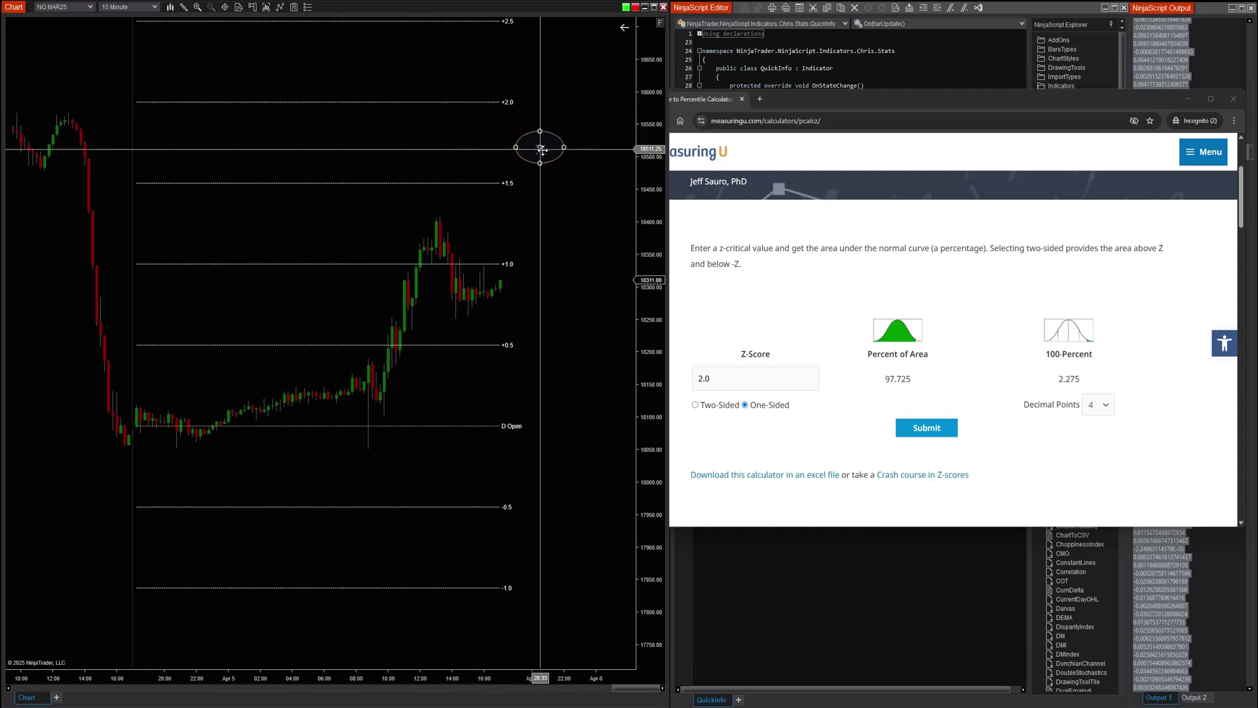
{"action": "left_click", "coordinate": [591, 252]}
{"action": "left_click", "coordinate": [554, 166]}
{"action": "key", "text": "Delete"}
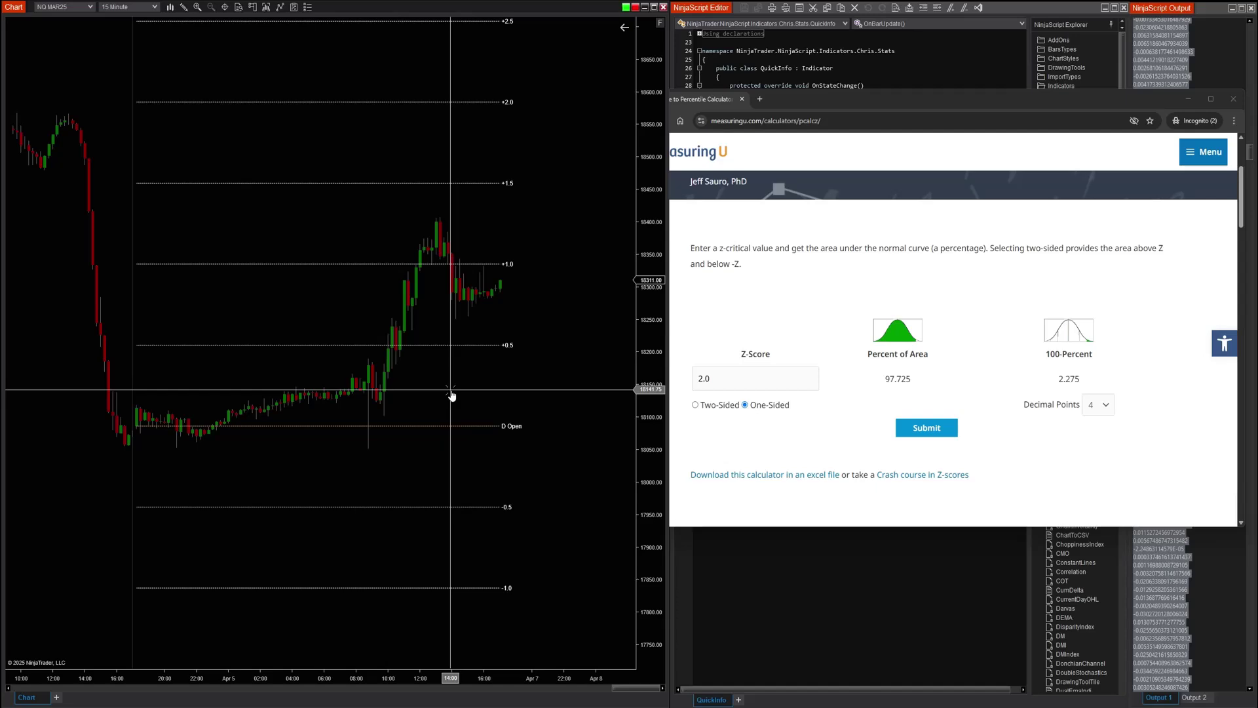
- Draw a wide ellipse around the session's early bars near D Open, adjusting its height to fit between the -0.5 and +0.5 levels
{"action": "mouse_move", "coordinate": [121, 452]}
{"action": "left_mouse_down"}
{"action": "mouse_move", "coordinate": [282, 403]}
{"action": "mouse_move", "coordinate": [565, 393]}
{"action": "mouse_move", "coordinate": [572, 372]}
{"action": "left_mouse_up"}
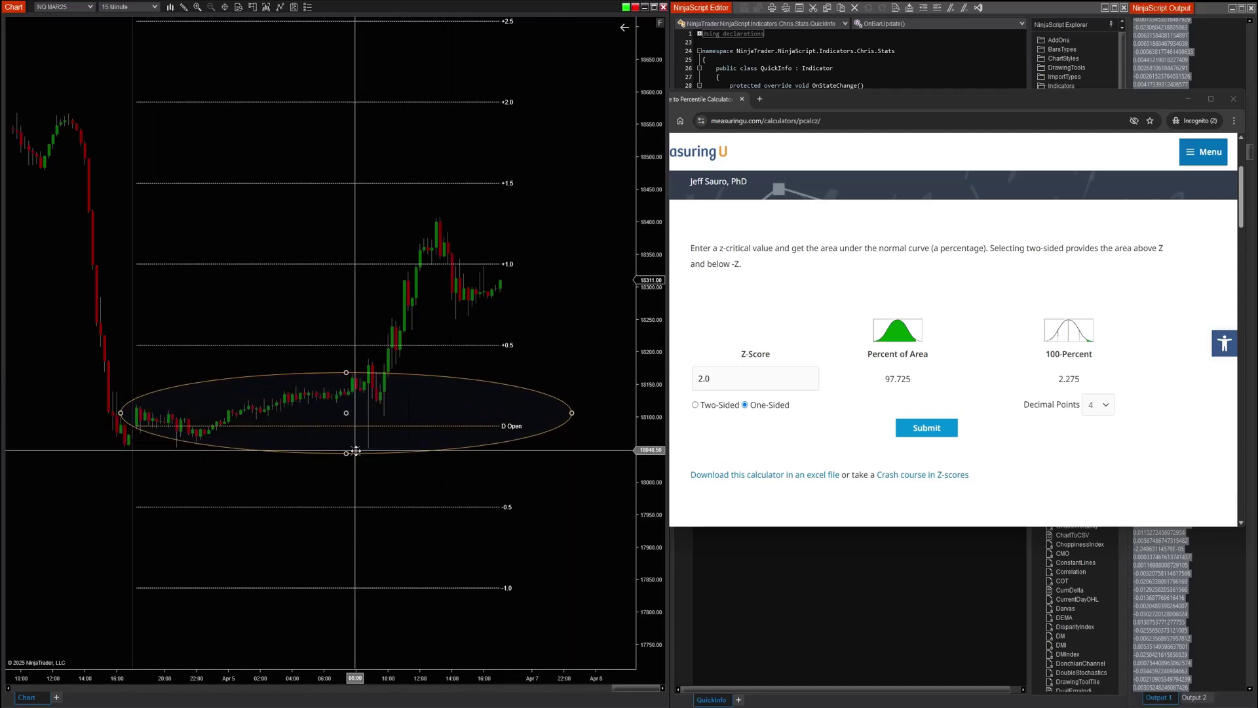
{"action": "left_click_drag", "start_coordinate": [355, 451], "coordinate": [330, 500]}
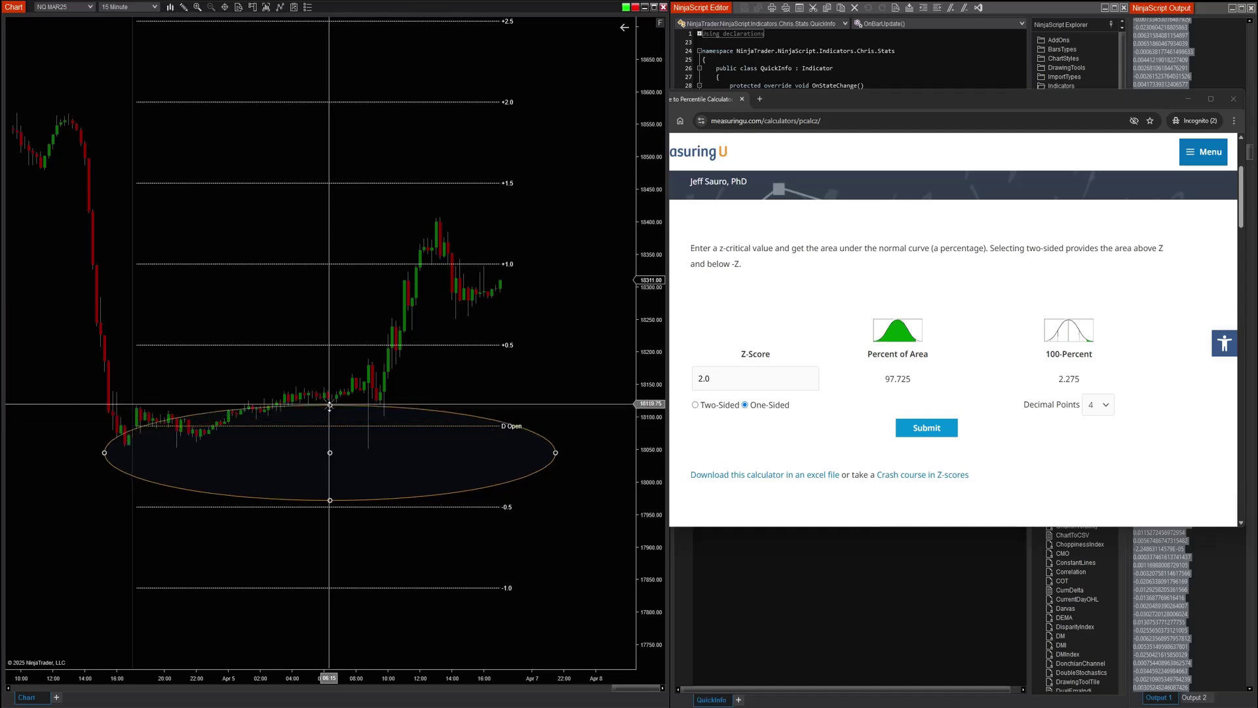
{"action": "left_click_drag", "start_coordinate": [329, 404], "coordinate": [341, 364]}
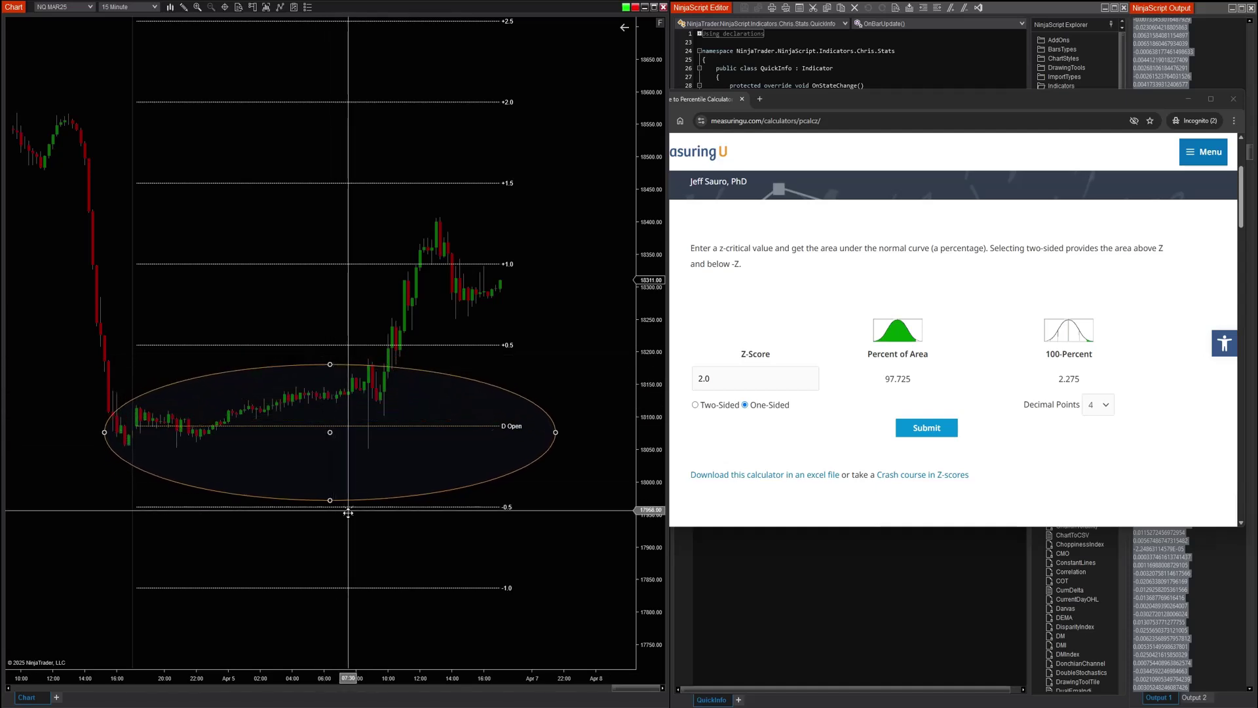
{"action": "left_click_drag", "start_coordinate": [329, 500], "coordinate": [330, 476]}
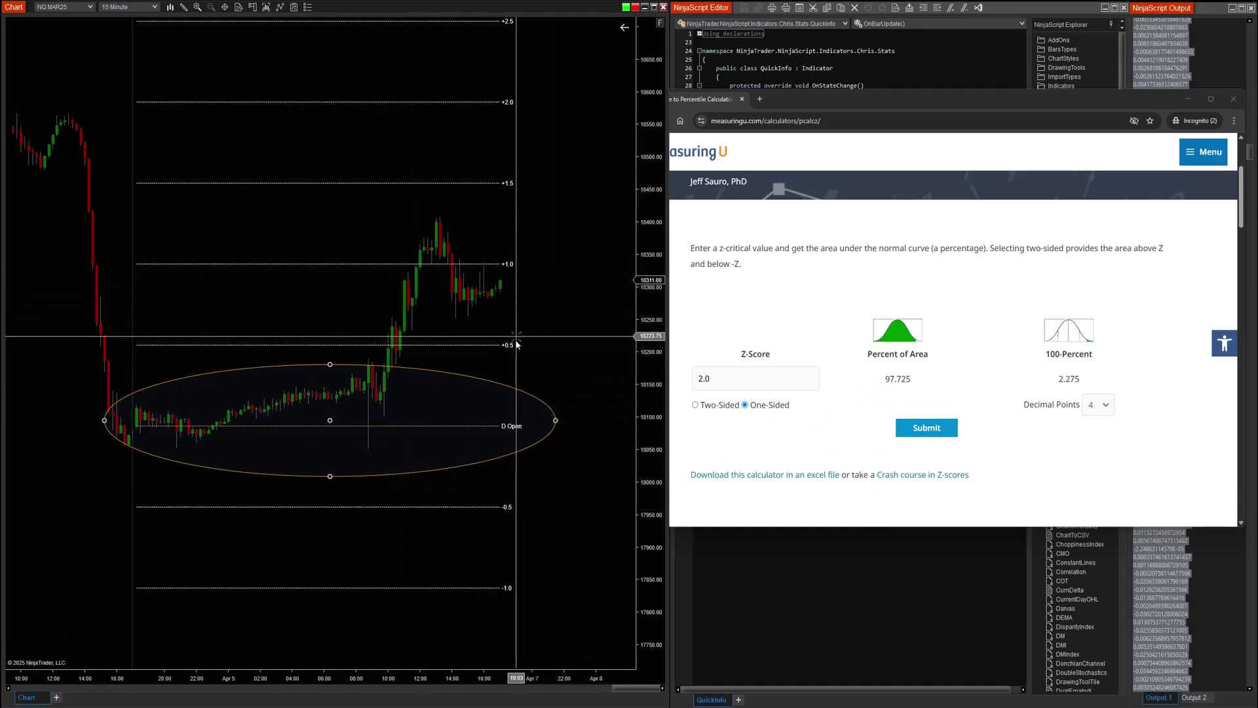
- Open the Percentile to Z-Score Calculator from MeasuringU's online calculators
{"action": "left_click_drag", "start_coordinate": [728, 379], "coordinate": [691, 380]}
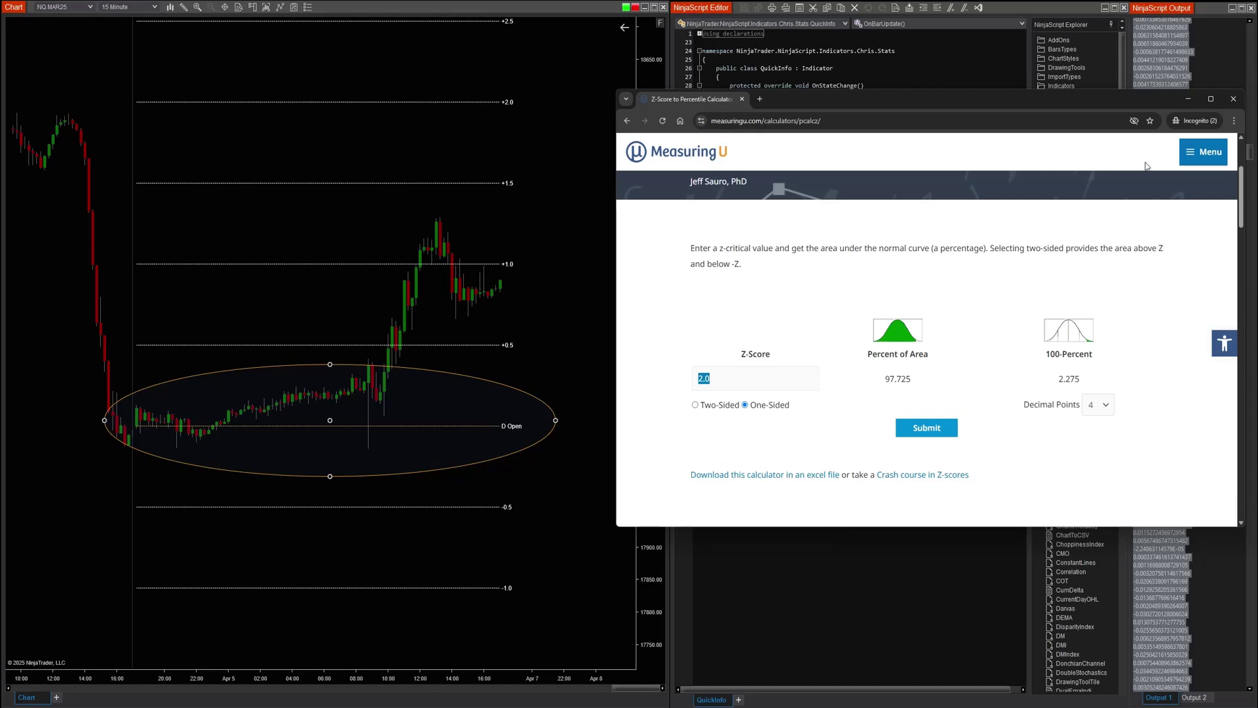
{"action": "left_click", "coordinate": [1191, 157]}
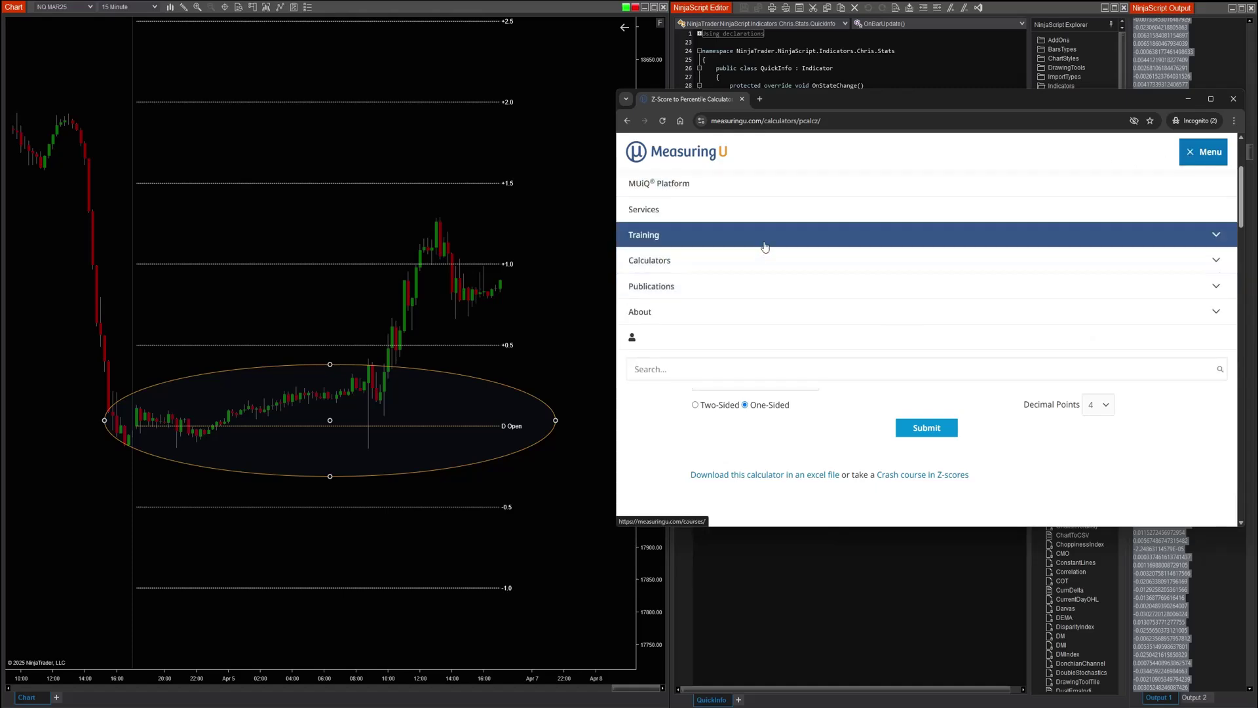
{"action": "left_click", "coordinate": [1207, 263]}
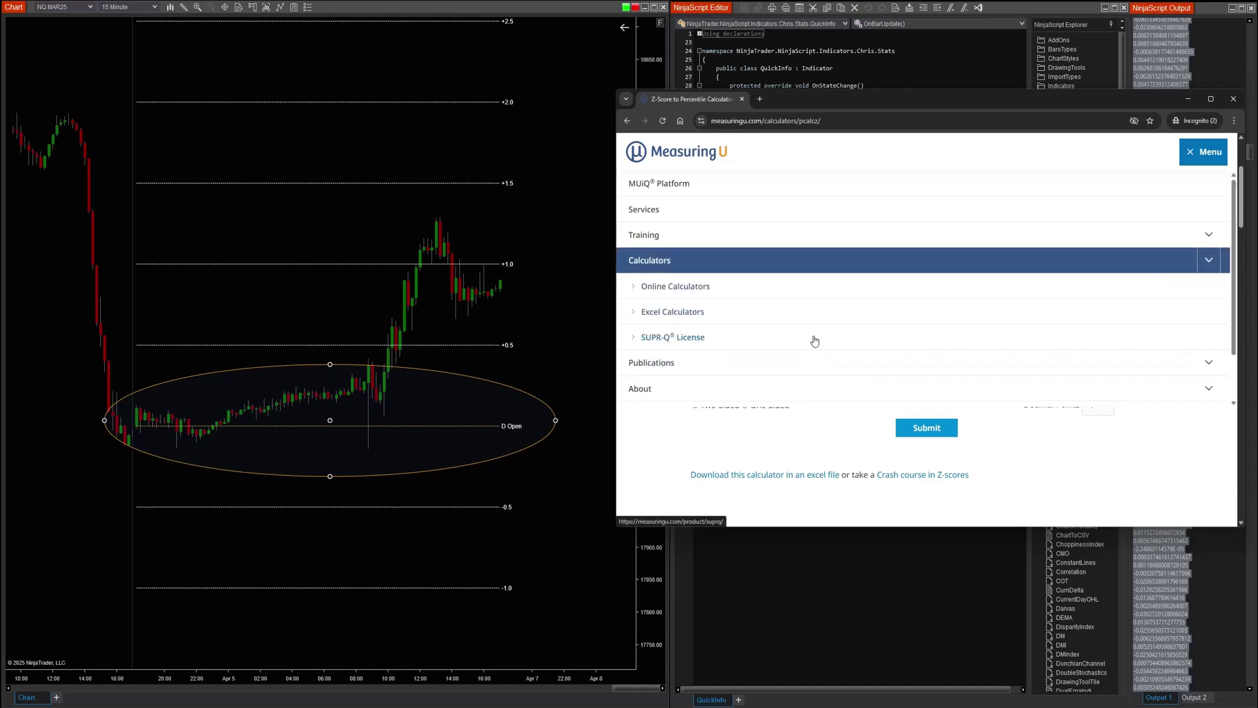
{"action": "left_click", "coordinate": [643, 286]}
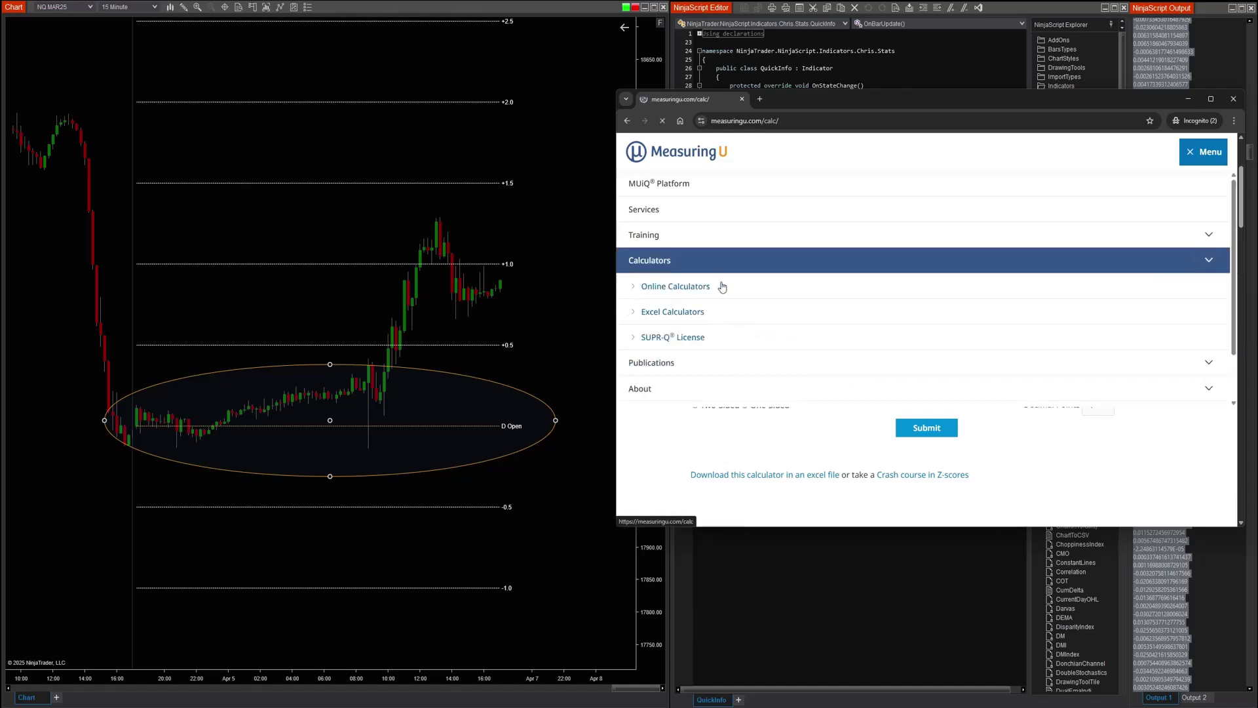
{"action": "scroll", "coordinate": [850, 274], "scroll_direction": "down", "scroll_amount": 3}
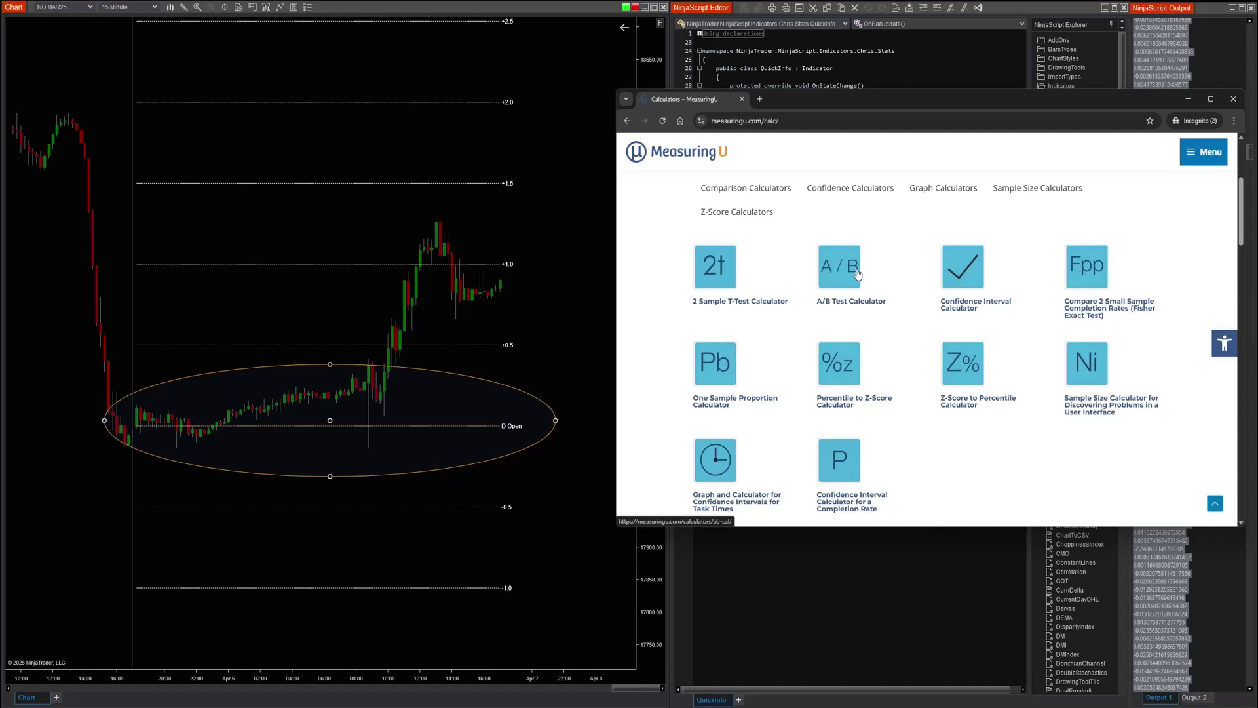
{"action": "scroll", "coordinate": [856, 274], "scroll_direction": "down", "scroll_amount": 1}
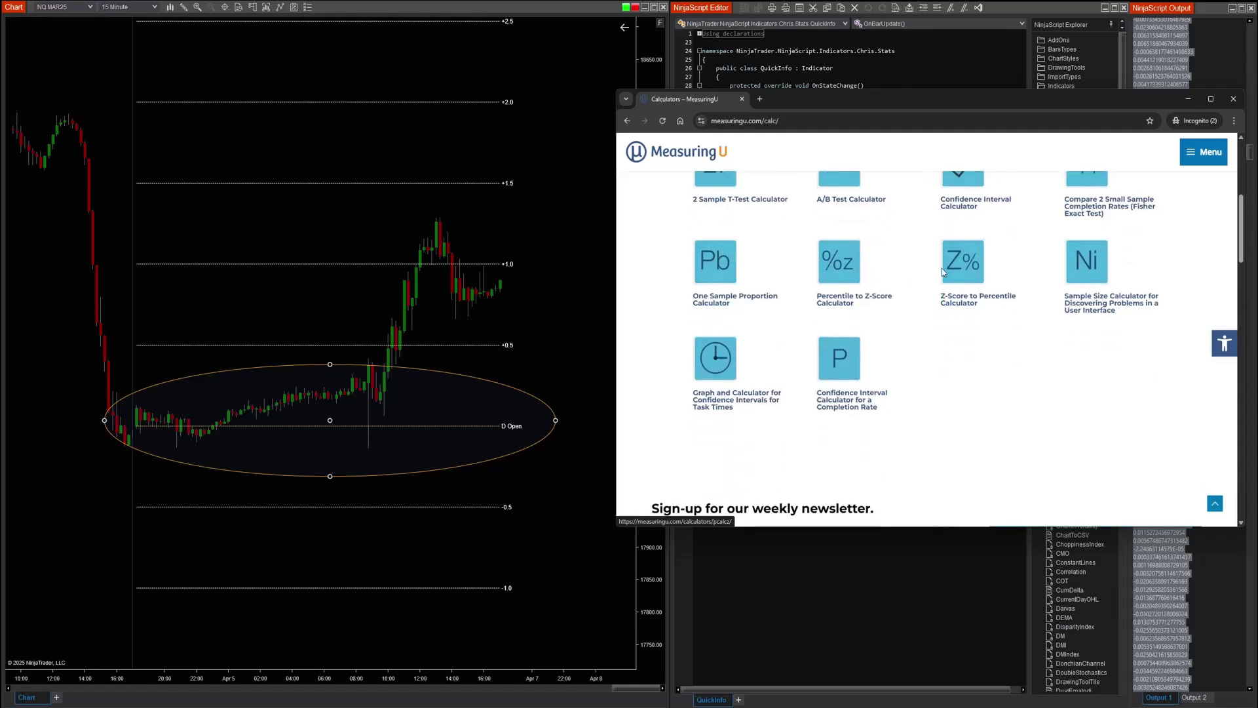
{"action": "left_click", "coordinate": [835, 268]}
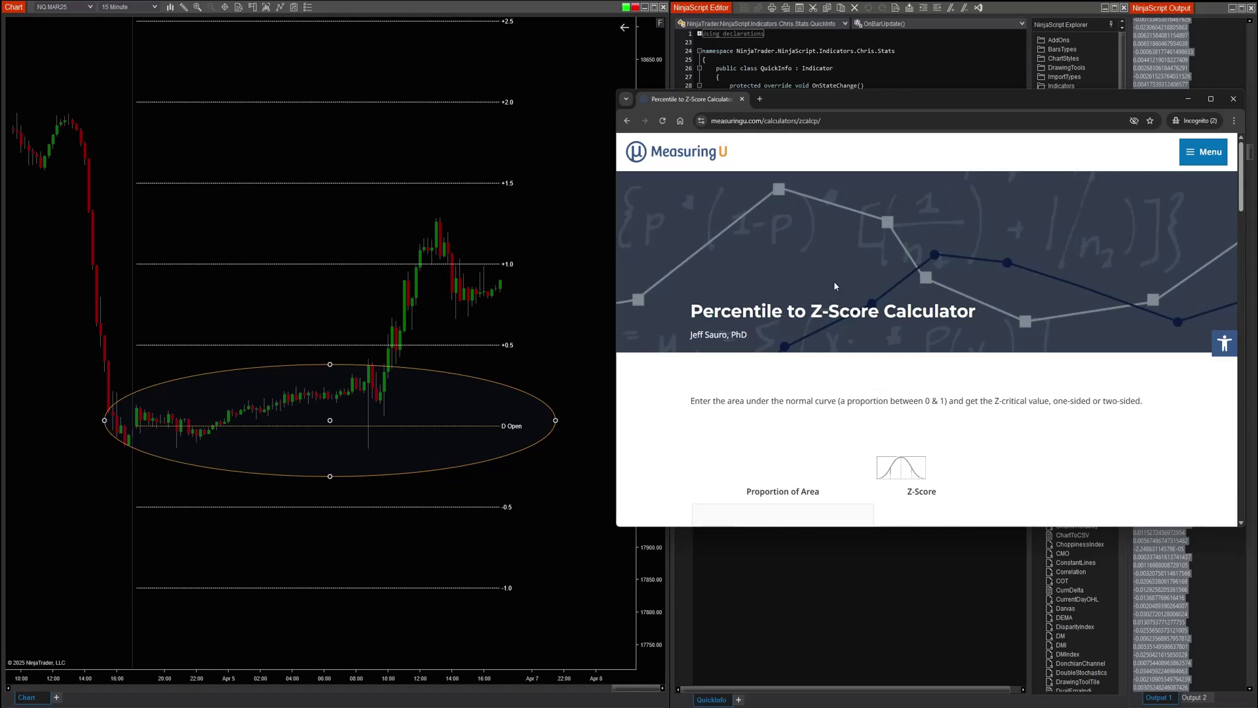
- Enable Show HVD Data (Top Left) for the chart's DevsDWM indicator and apply it
{"action": "right_click", "coordinate": [557, 255]}
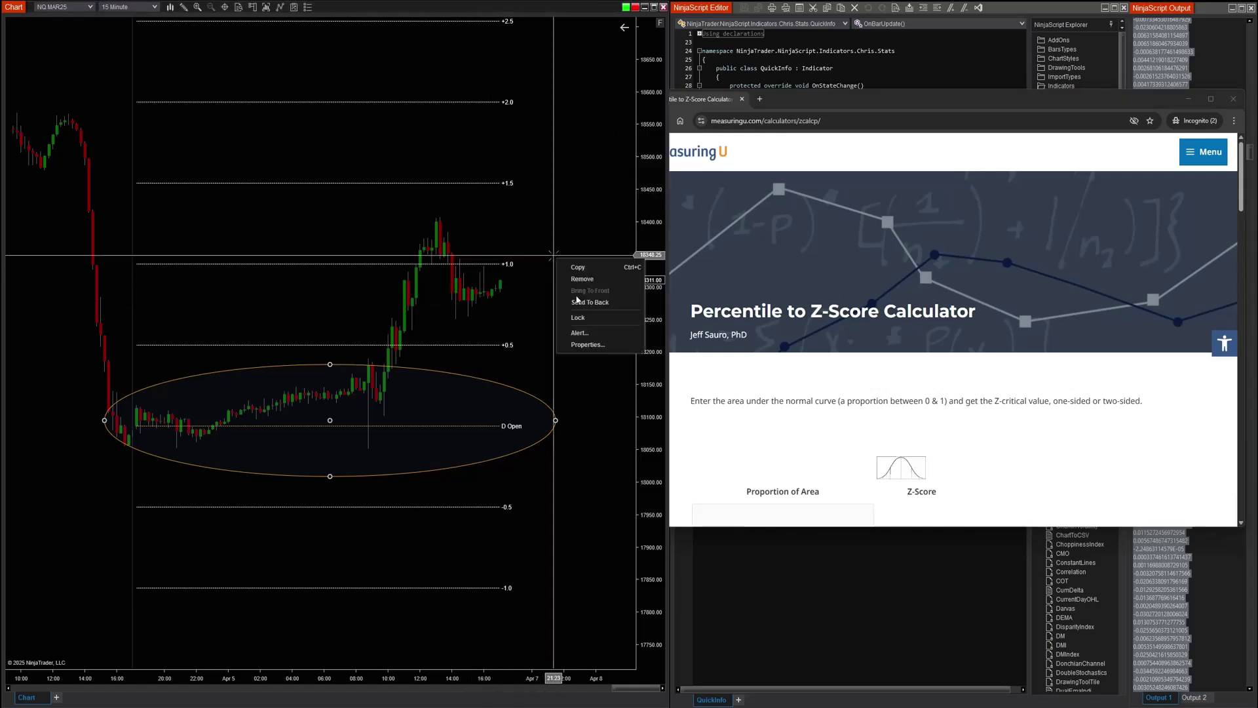
{"action": "left_click", "coordinate": [535, 230]}
{"action": "right_click", "coordinate": [535, 230]}
{"action": "left_click", "coordinate": [566, 282]}
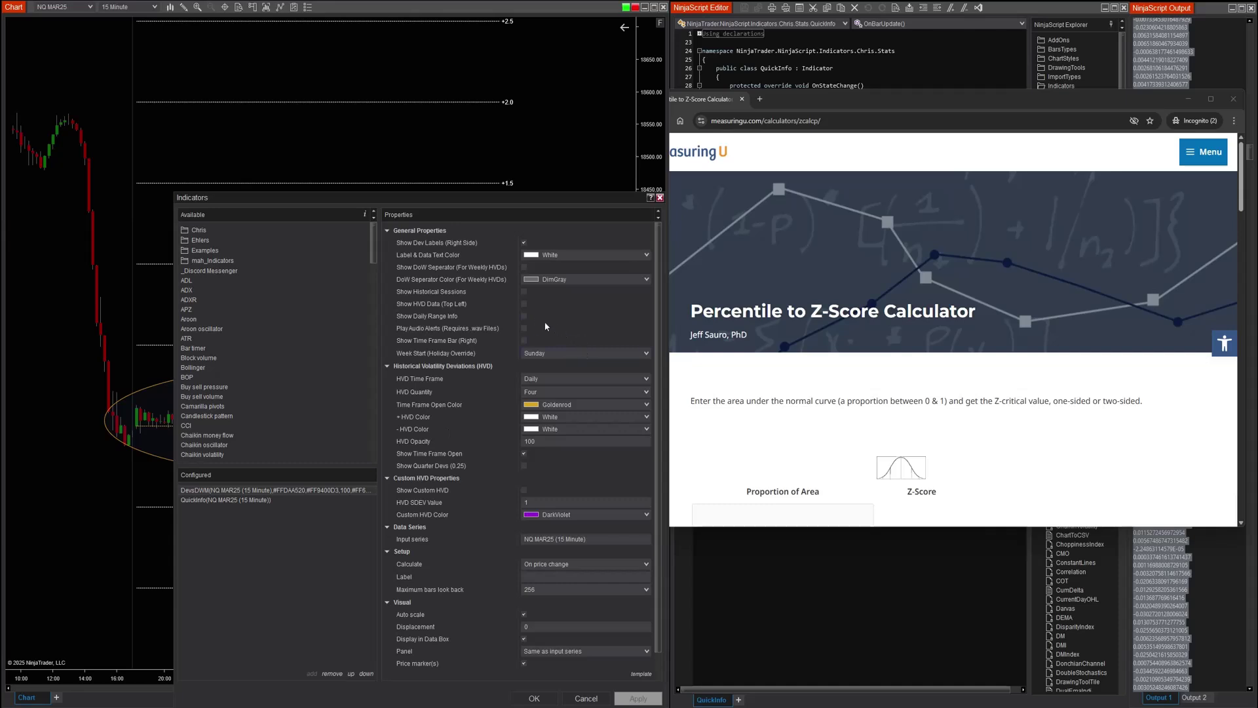
{"action": "left_click", "coordinate": [524, 304]}
{"action": "left_click", "coordinate": [637, 698]}
{"action": "left_click", "coordinate": [534, 699]}
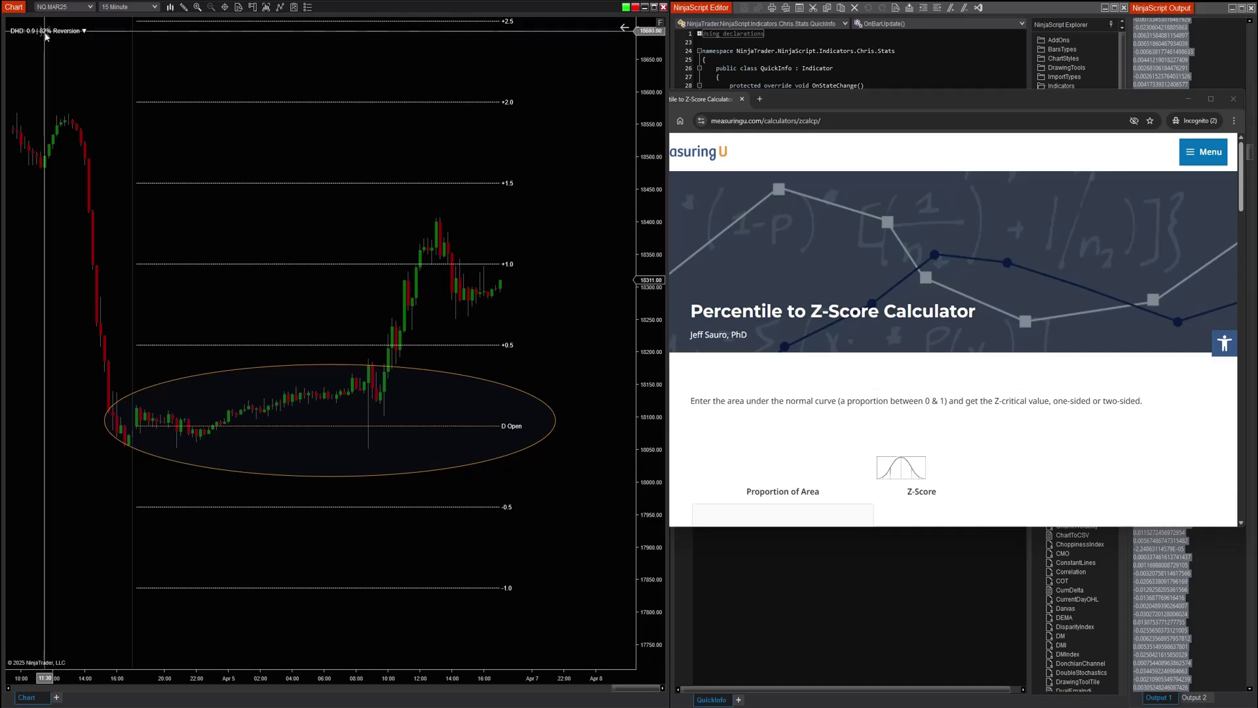
- Calculate the z-score for a proportion of area of 0.82, first Two-Sided and finally One-Sided
{"action": "scroll", "coordinate": [854, 336], "scroll_direction": "down", "scroll_amount": 2}
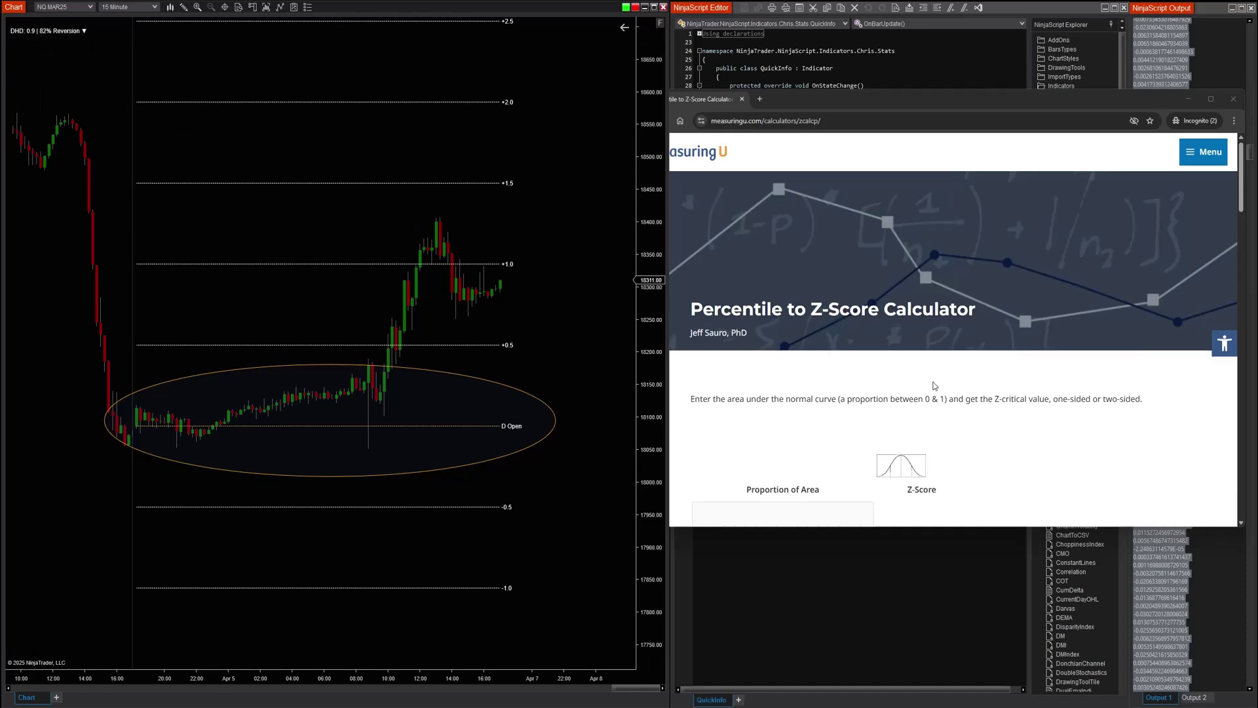
{"action": "left_click", "coordinate": [753, 415]}
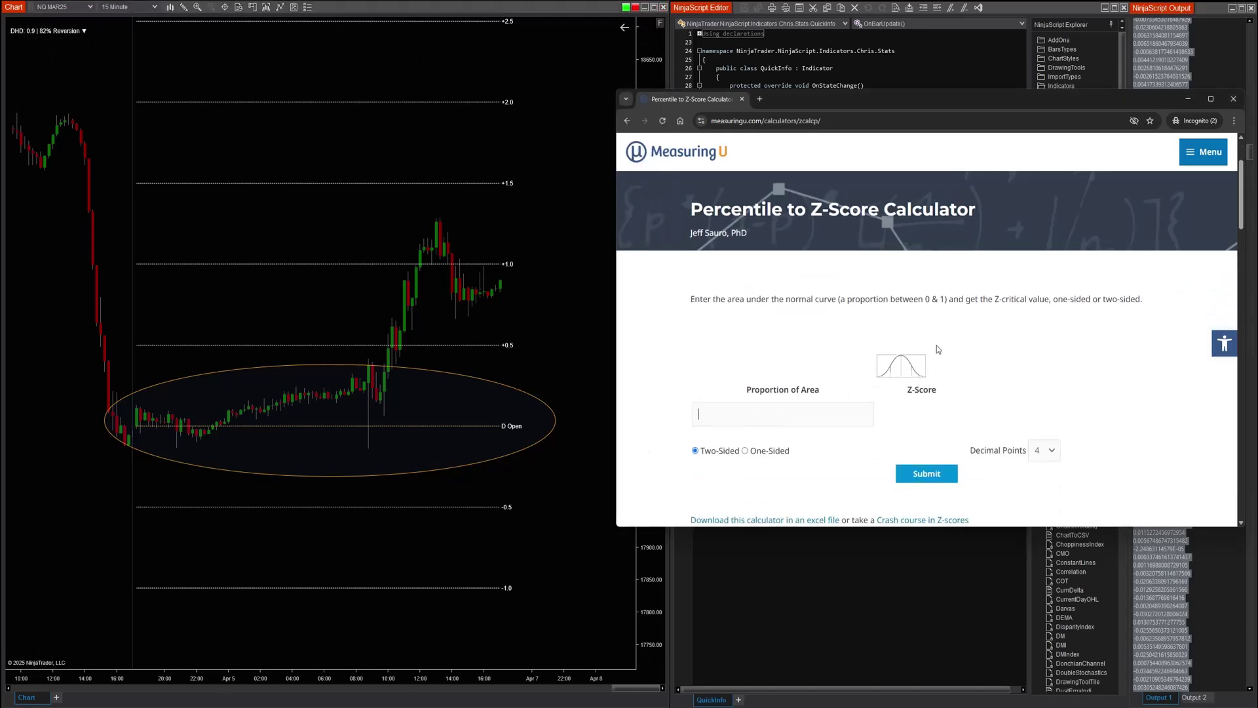
{"action": "scroll", "coordinate": [938, 349], "scroll_direction": "down", "scroll_amount": 1}
{"action": "scroll", "coordinate": [839, 303], "scroll_direction": "up", "scroll_amount": 2}
{"action": "left_click_drag", "start_coordinate": [691, 259], "coordinate": [896, 259]}
{"action": "scroll", "coordinate": [749, 360], "scroll_direction": "down", "scroll_amount": 2}
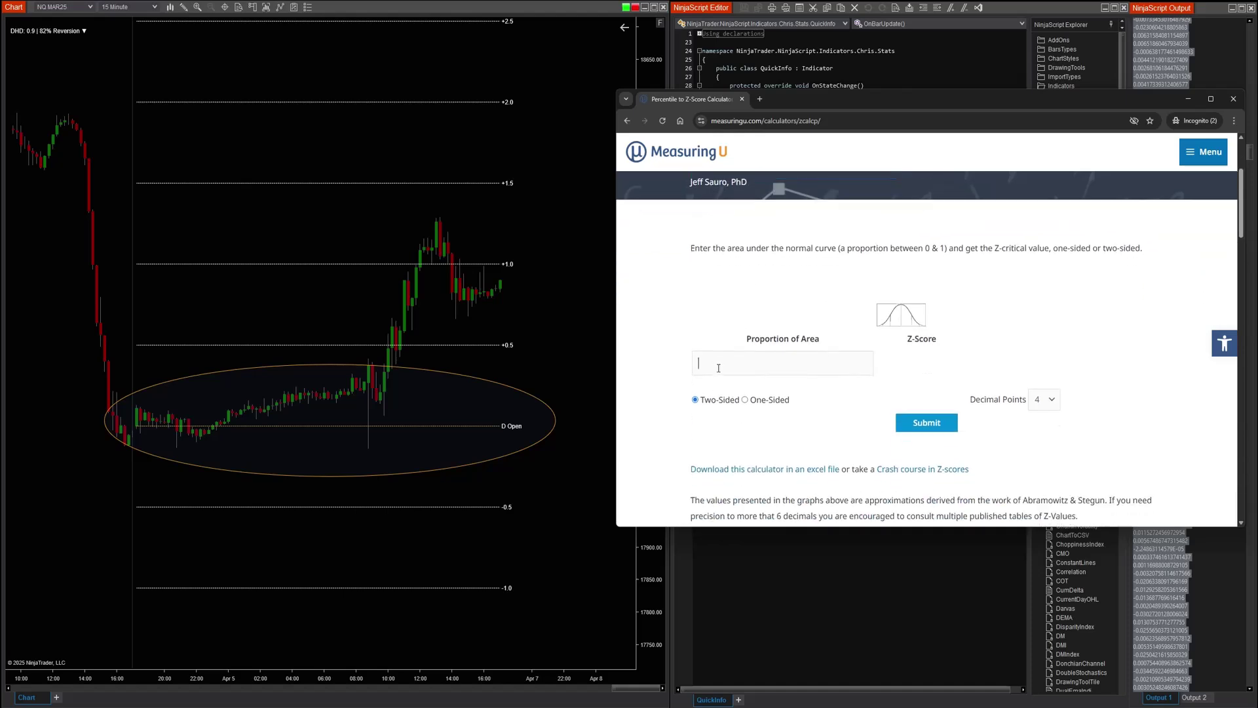
{"action": "left_click", "coordinate": [743, 365]}
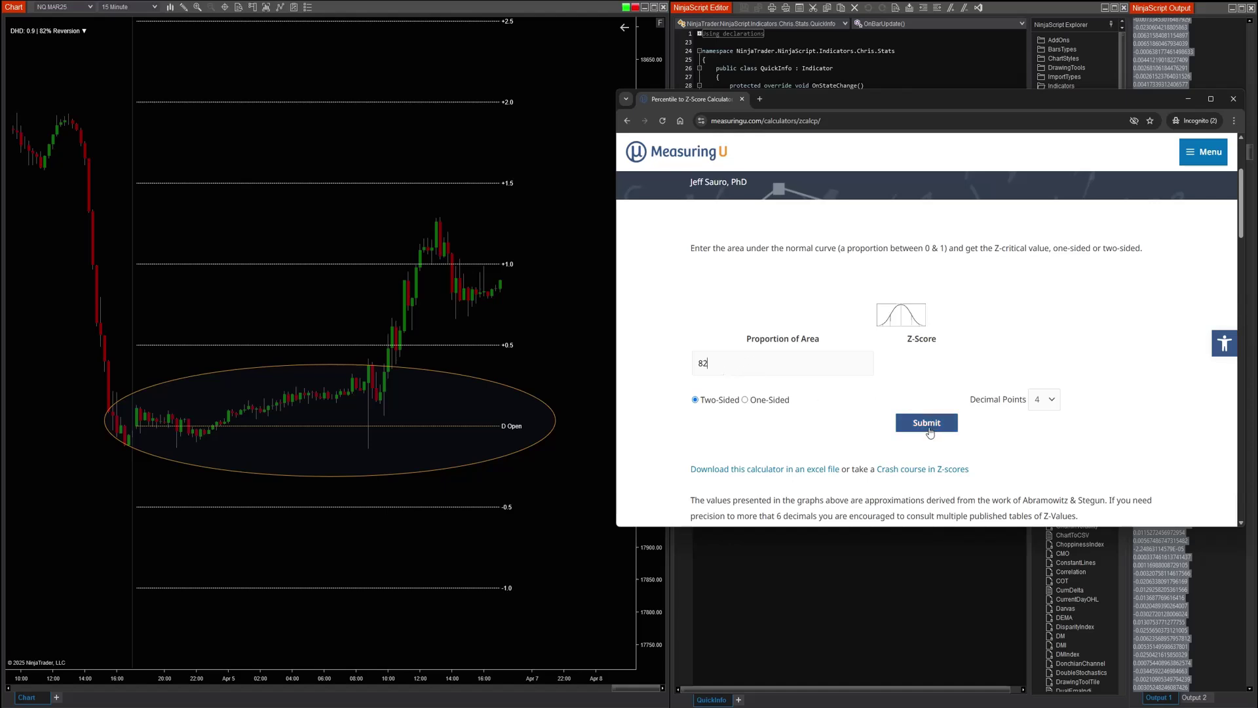
{"action": "type", "text": "0.82"}
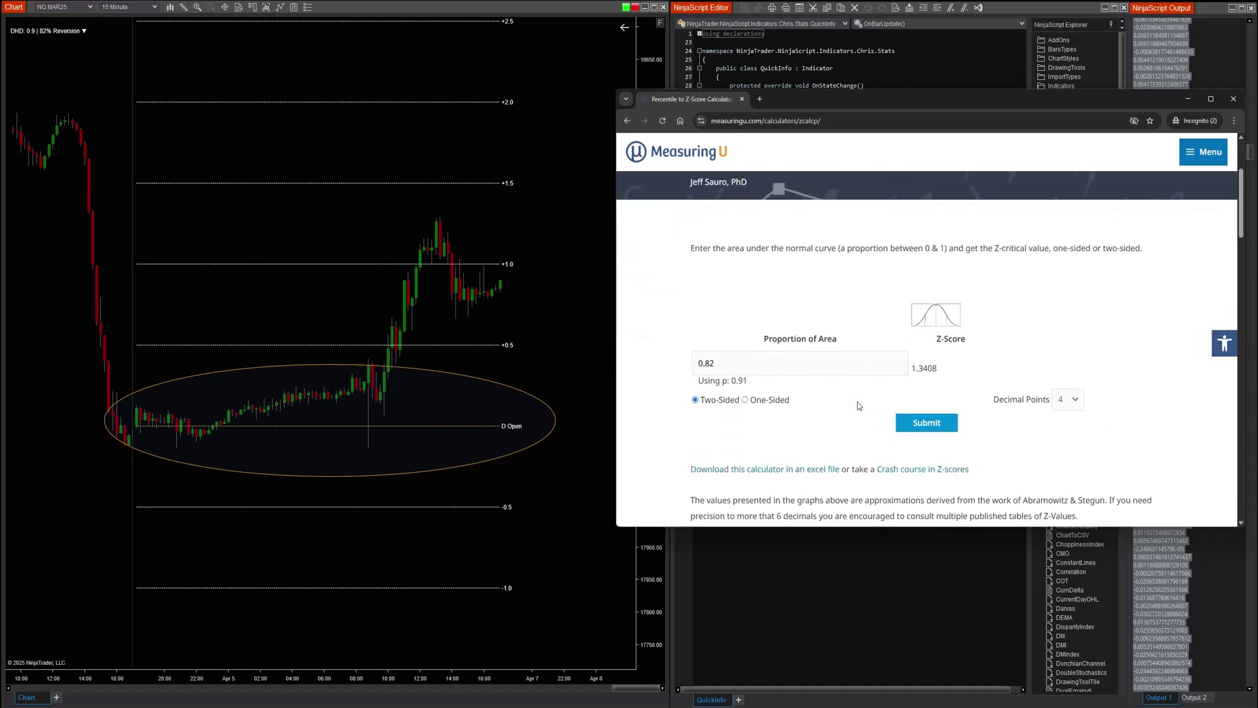
{"action": "left_click", "coordinate": [745, 399]}
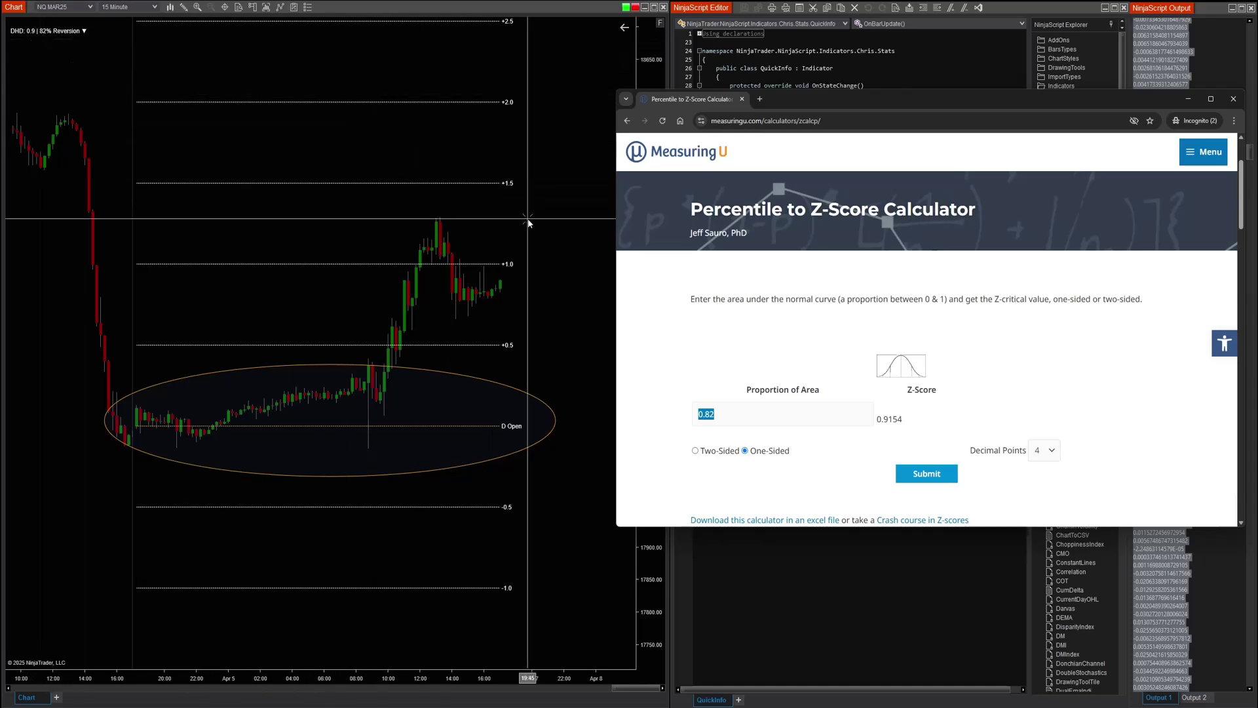
- Delete the wide ellipse around the D Open level from the chart
{"action": "scroll", "coordinate": [529, 218], "scroll_direction": "up", "scroll_amount": 1}
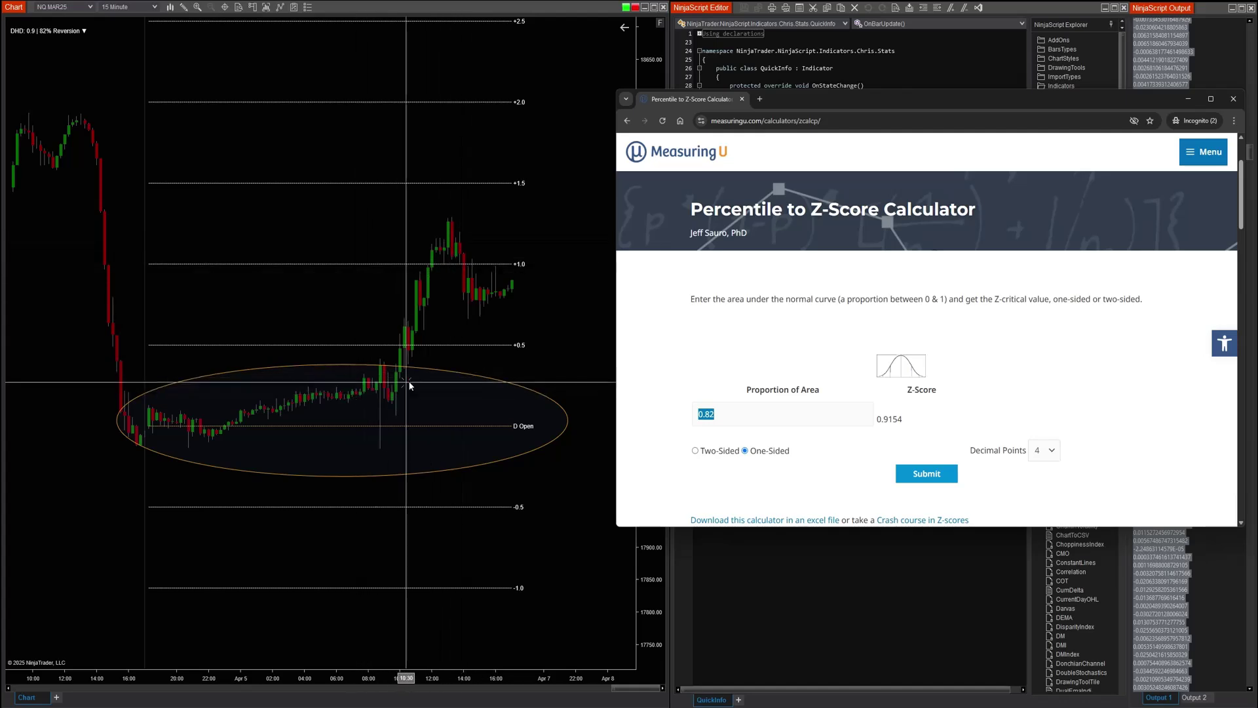
{"action": "left_click", "coordinate": [441, 372]}
{"action": "key", "text": "Delete"}
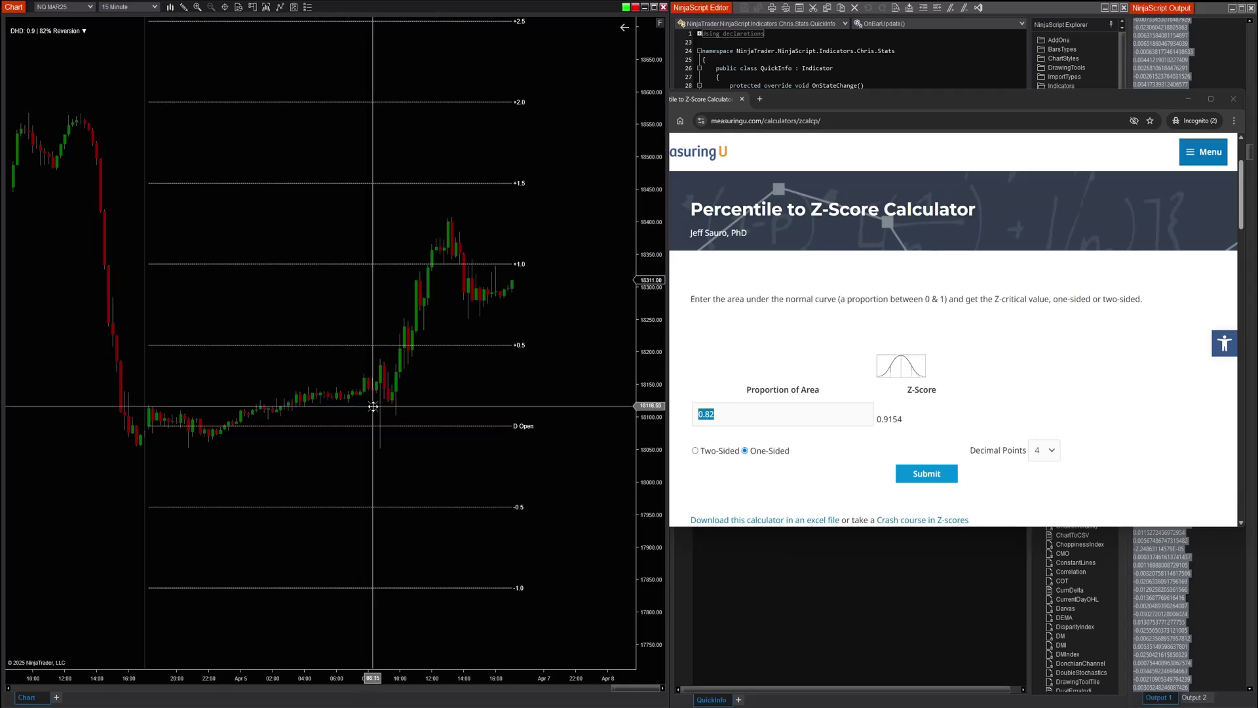
- Draw a rising zigzag path from the D Open level to just above the +2.0 deviation level, and delete it
{"action": "left_click", "coordinate": [150, 426]}
{"action": "left_click", "coordinate": [232, 360]}
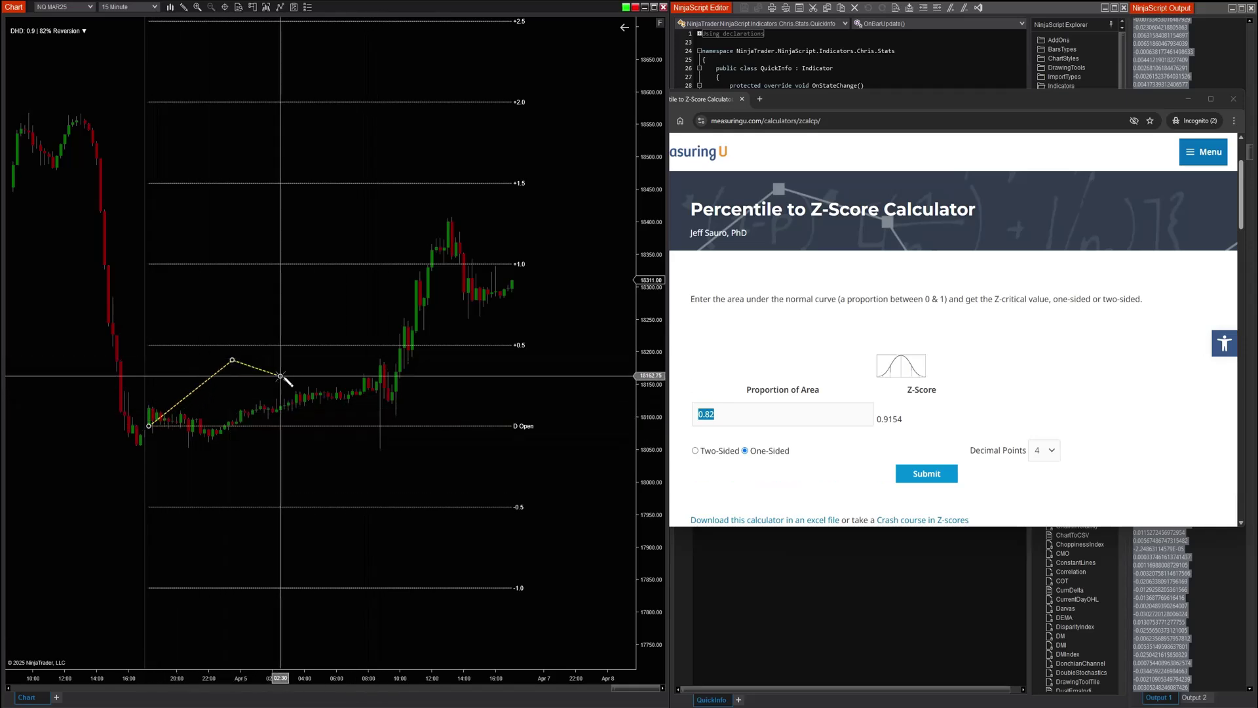
{"action": "left_click", "coordinate": [285, 372]}
{"action": "left_click", "coordinate": [348, 240]}
{"action": "left_click", "coordinate": [384, 285]}
{"action": "left_click", "coordinate": [492, 123]}
{"action": "left_click", "coordinate": [505, 149]}
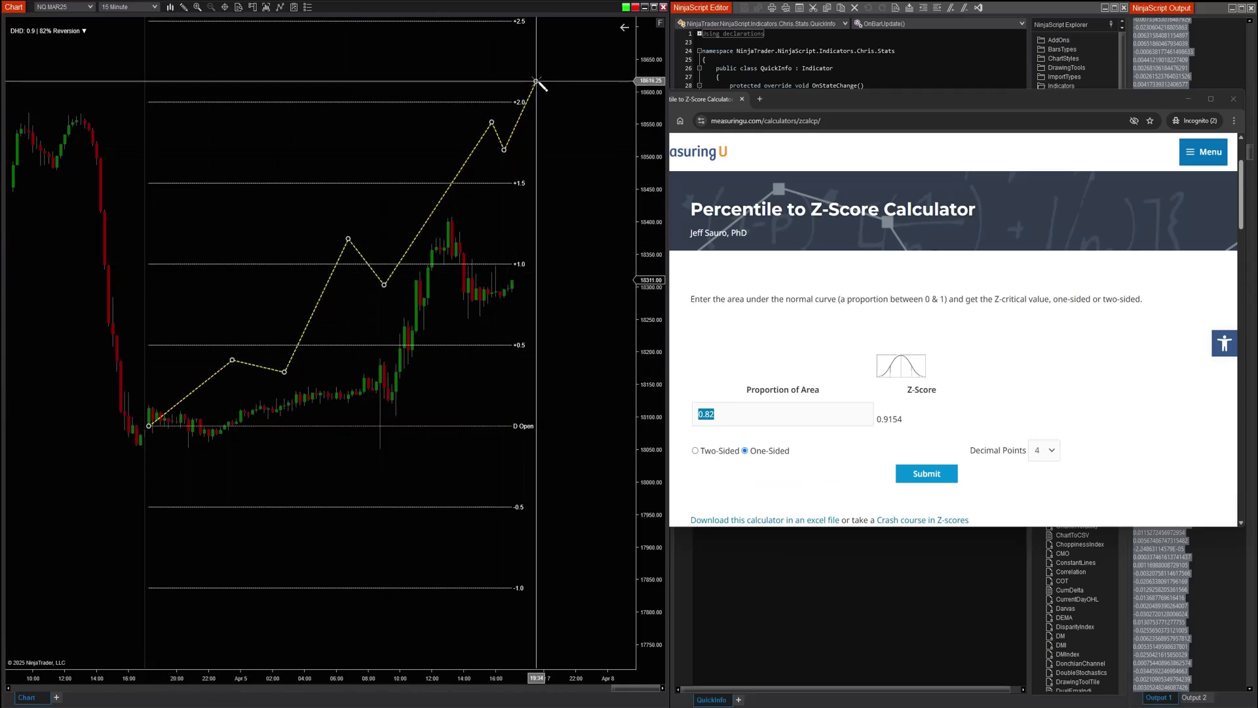
{"action": "left_click", "coordinate": [539, 83]}
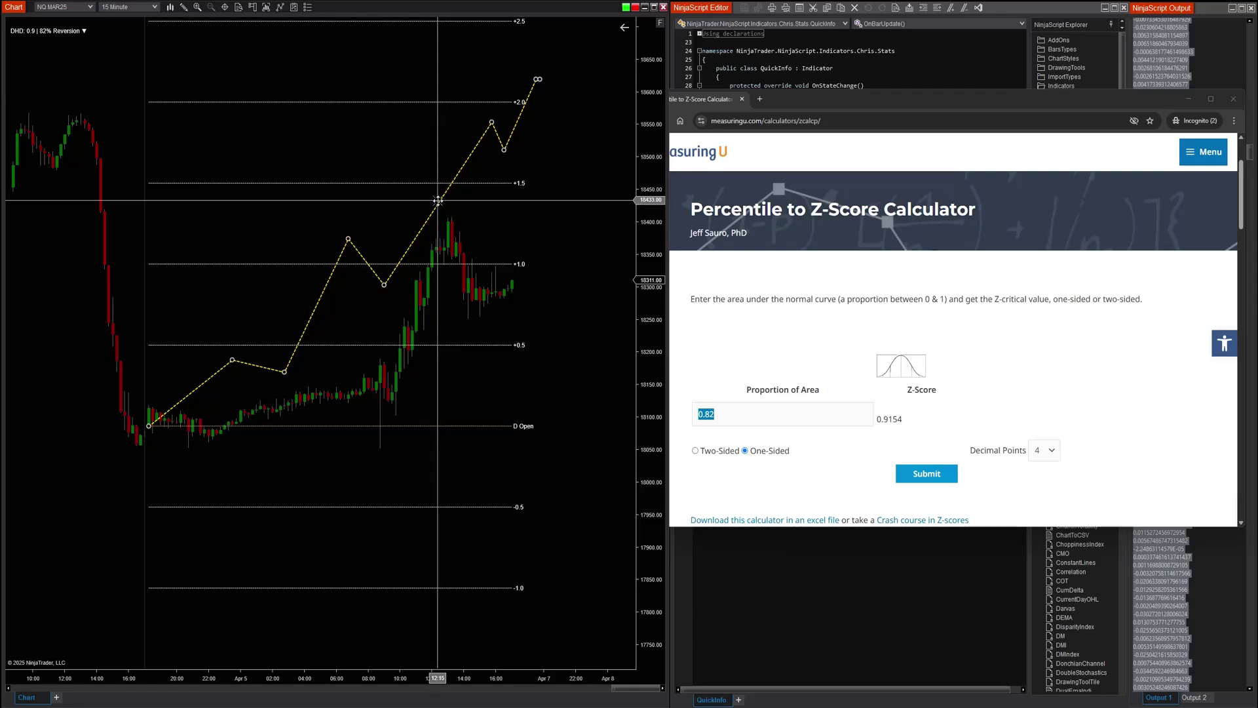
{"action": "key", "text": "Escape"}
- Enable Show Historical Sessions for the chart's DevsDWM indicator and apply it
{"action": "right_click", "coordinate": [351, 222]}
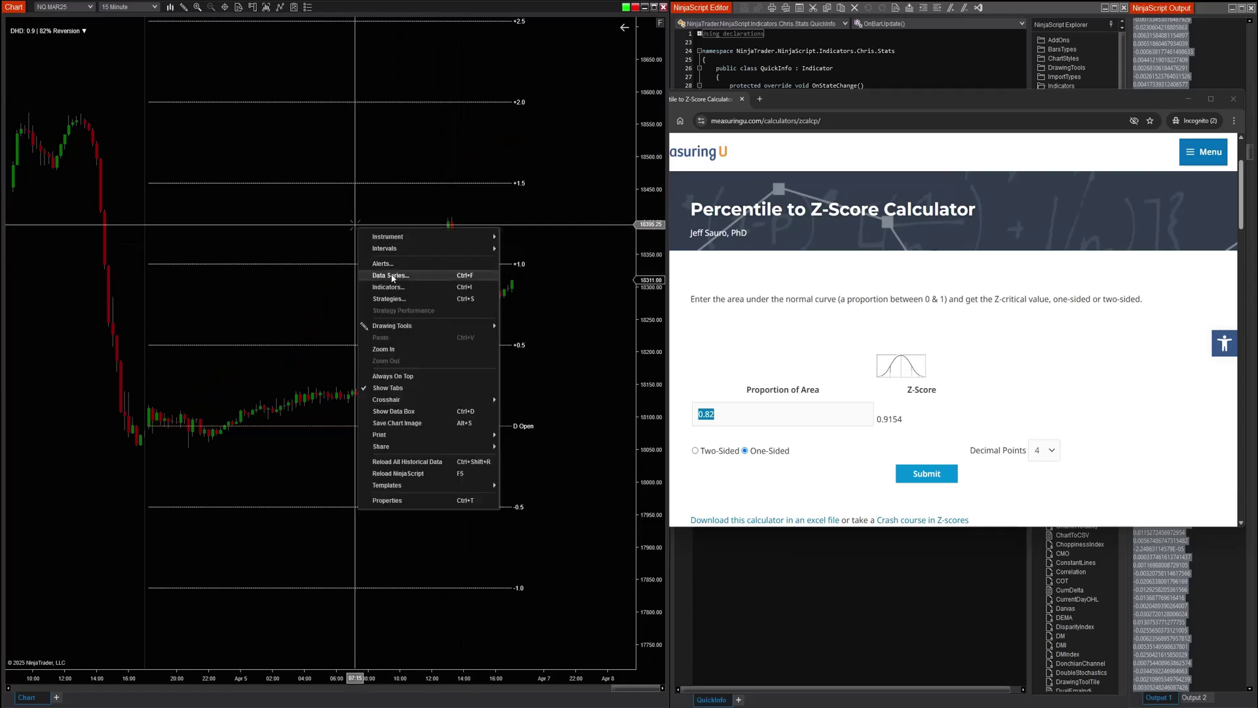
{"action": "left_click", "coordinate": [393, 287]}
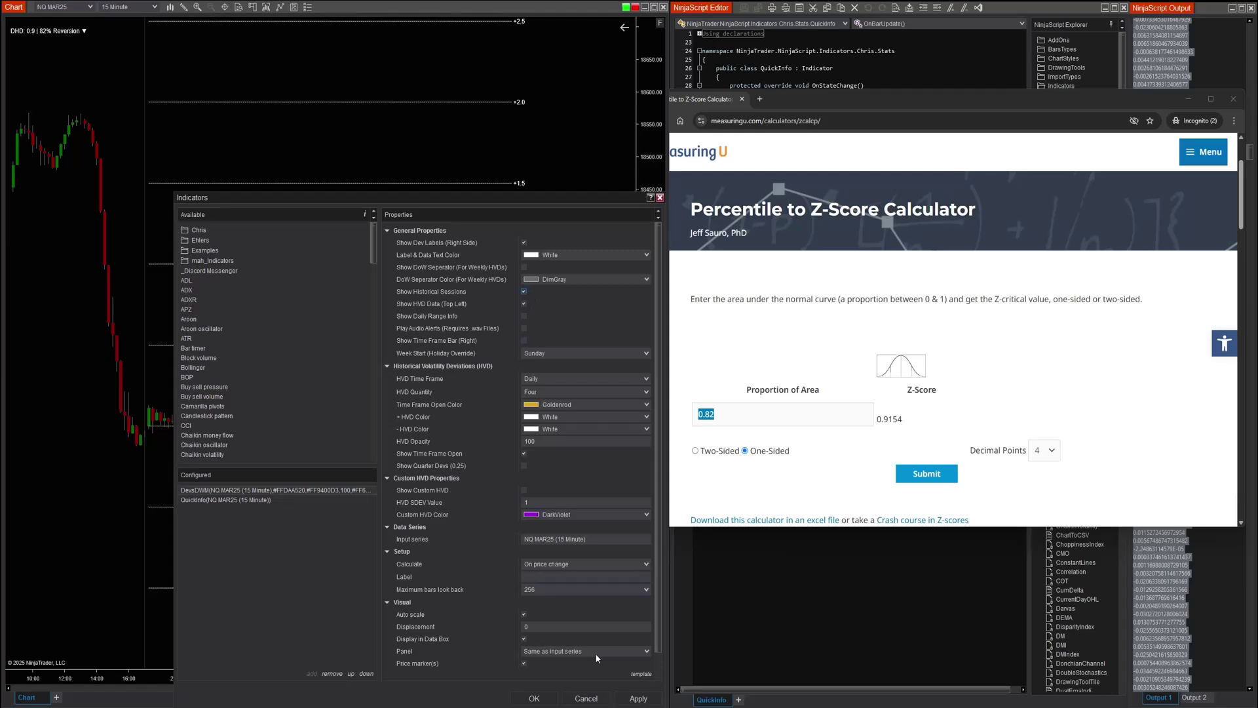
{"action": "left_click", "coordinate": [534, 698]}
- Trace the April 4 session's price path from its D Open over the session high and downward, and remove the path
{"action": "scroll", "coordinate": [390, 588], "scroll_direction": "up", "scroll_amount": 5}
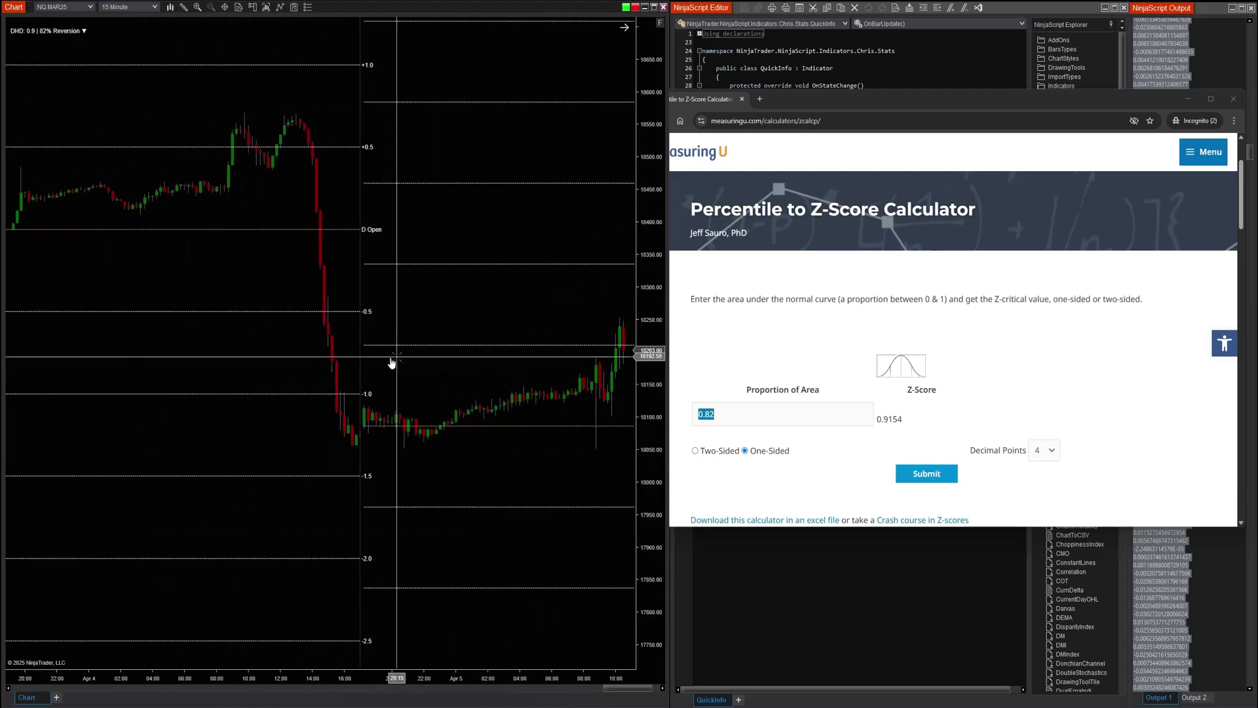
{"action": "scroll", "coordinate": [390, 588], "scroll_direction": "down", "scroll_amount": 5}
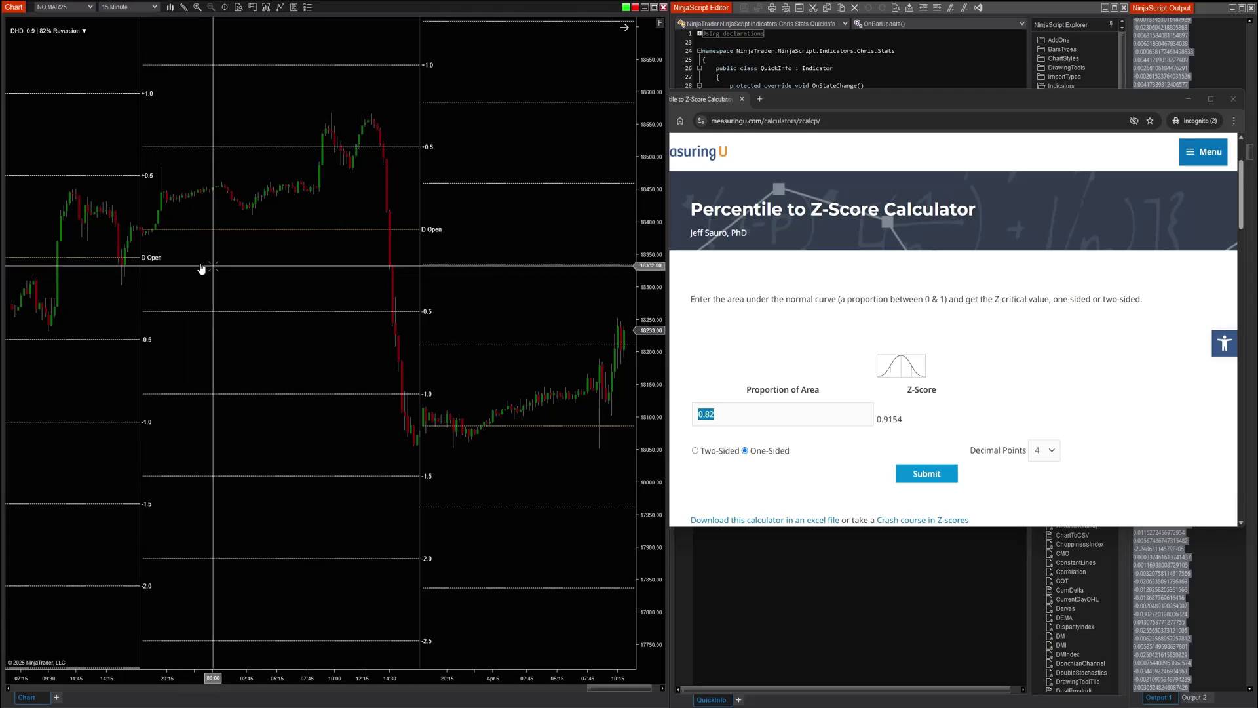
{"action": "scroll", "coordinate": [222, 276], "scroll_direction": "down", "scroll_amount": 3}
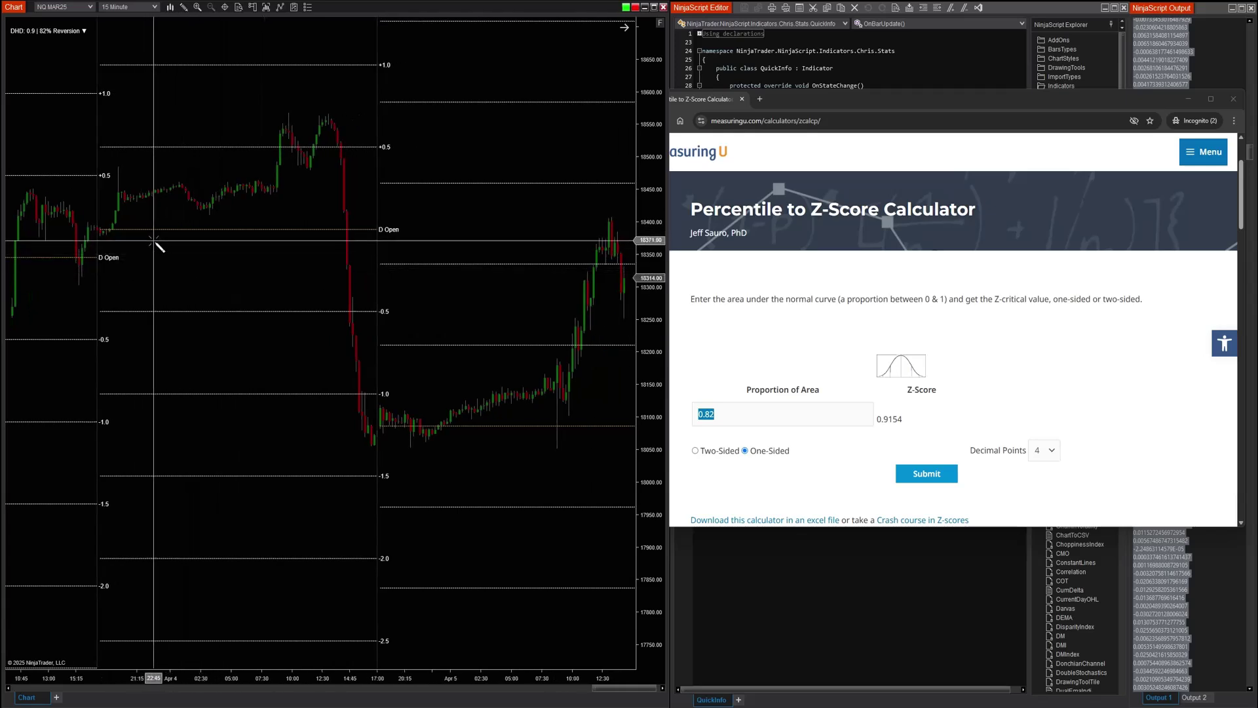
{"action": "left_click", "coordinate": [101, 231]}
{"action": "left_click", "coordinate": [124, 193]}
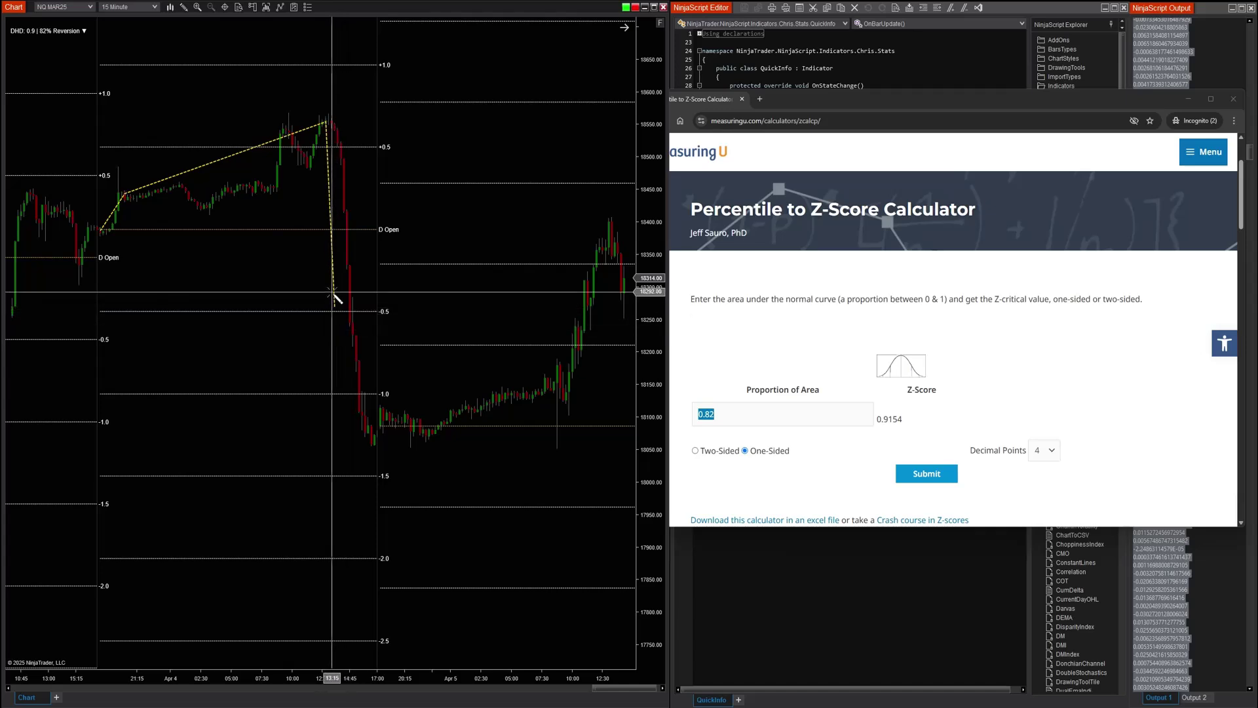
{"action": "key", "text": "Escape"}
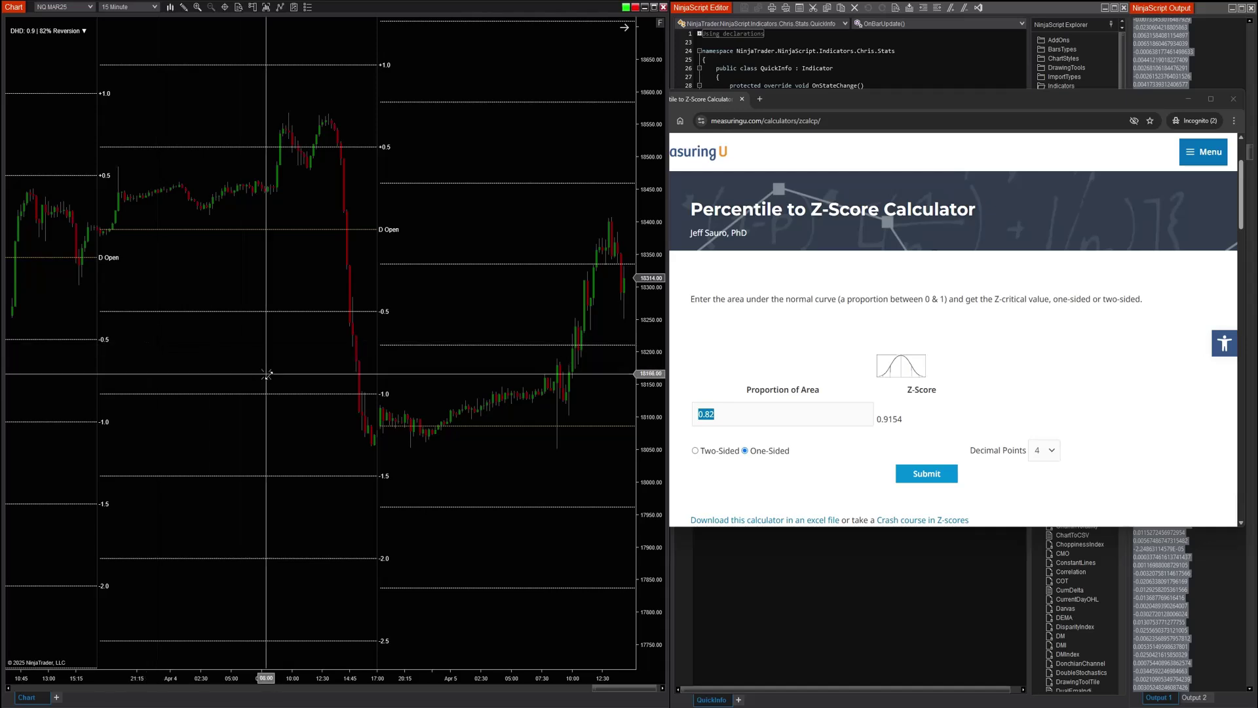
- Trace the April 2 session's price path from its D Open level down to the -1.0 deviation level
{"action": "scroll", "coordinate": [357, 443], "scroll_direction": "up", "scroll_amount": 10}
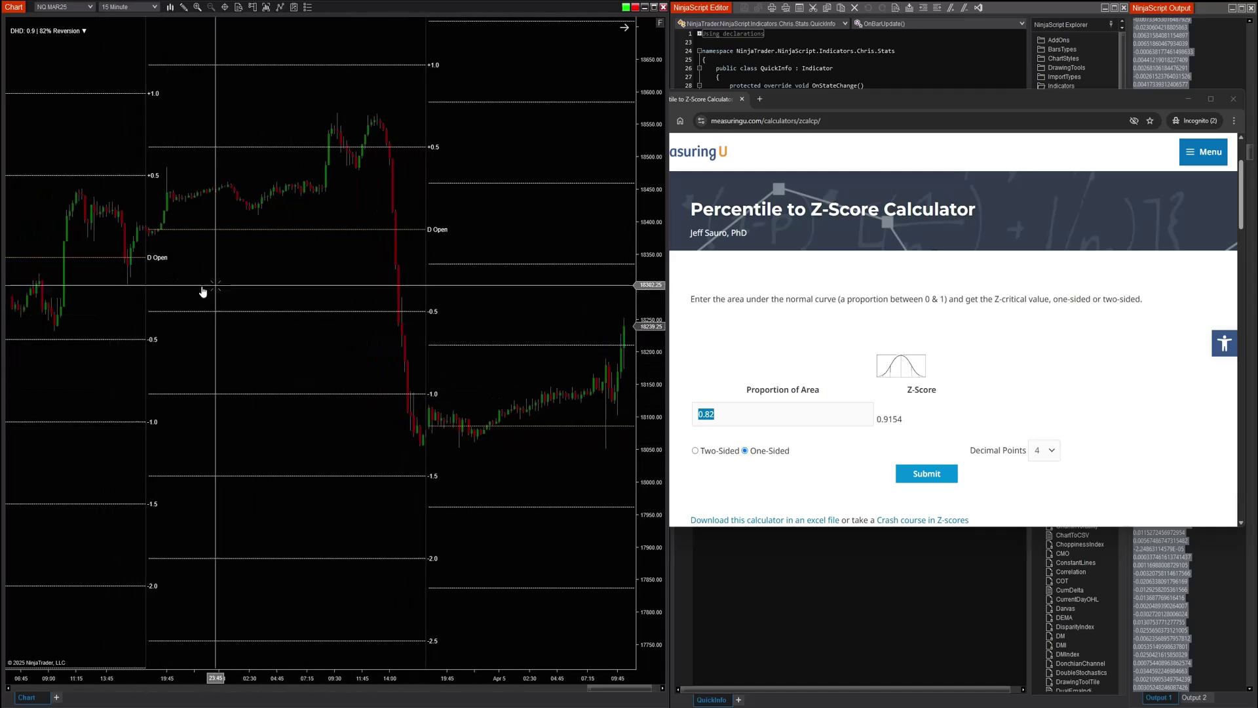
{"action": "scroll", "coordinate": [409, 377], "scroll_direction": "up", "scroll_amount": 5}
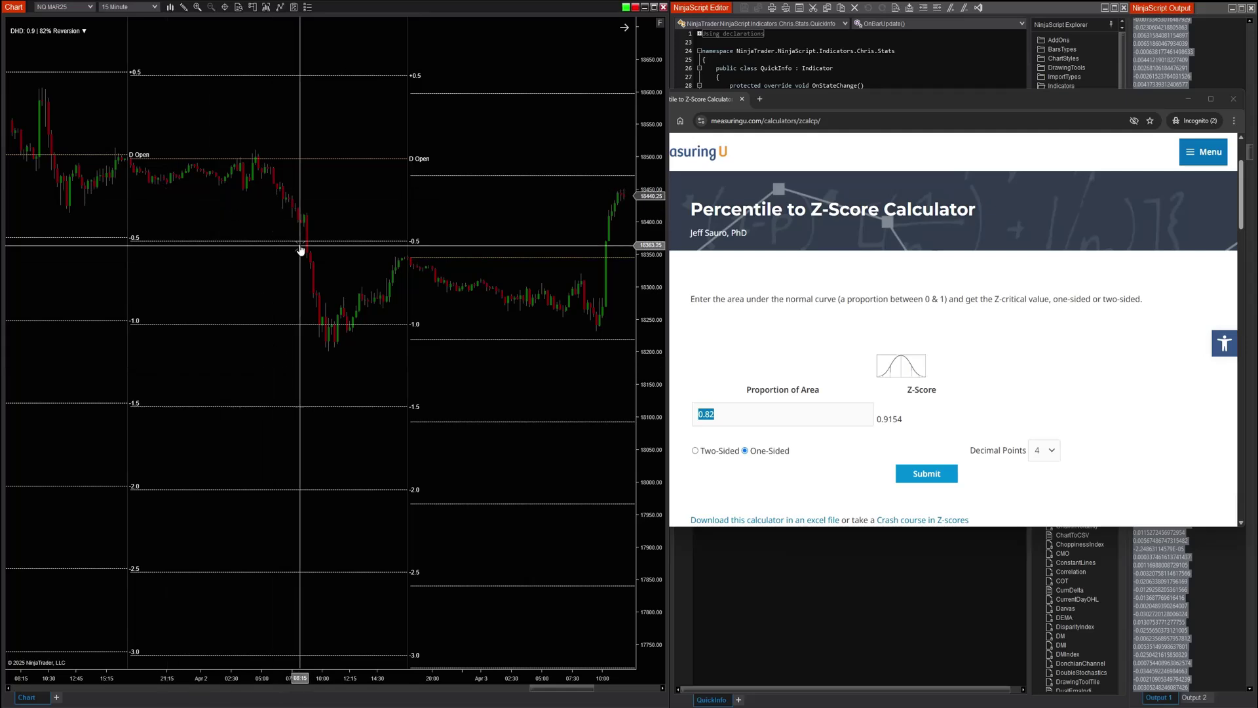
{"action": "left_click", "coordinate": [127, 157]}
{"action": "left_click", "coordinate": [157, 181]}
{"action": "left_click", "coordinate": [201, 160]}
{"action": "left_click", "coordinate": [243, 173]}
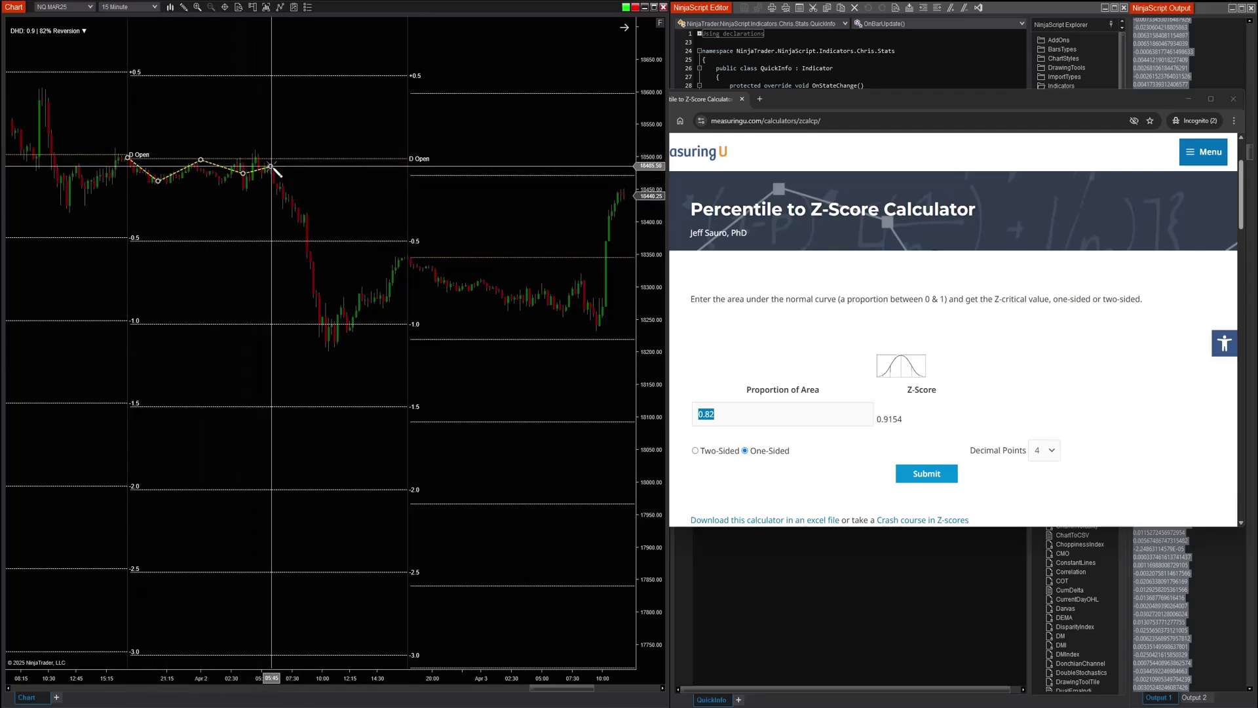
{"action": "left_click", "coordinate": [271, 166]}
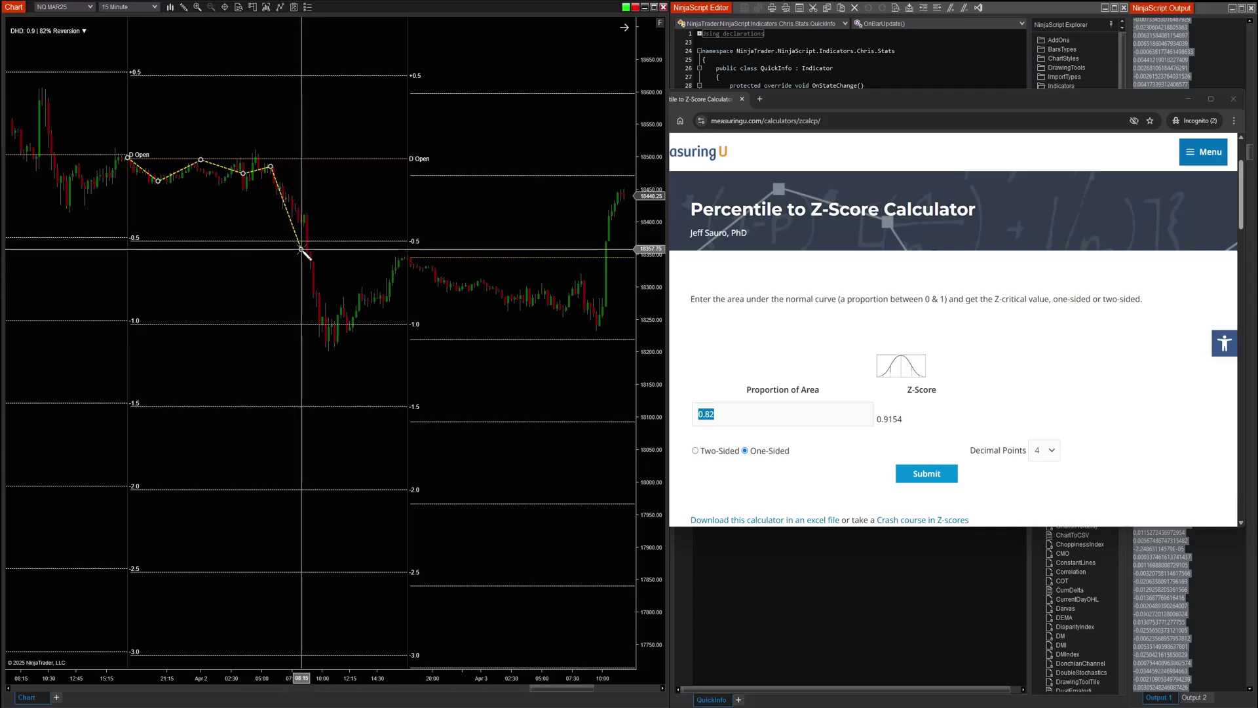
{"action": "double_click", "coordinate": [316, 321]}
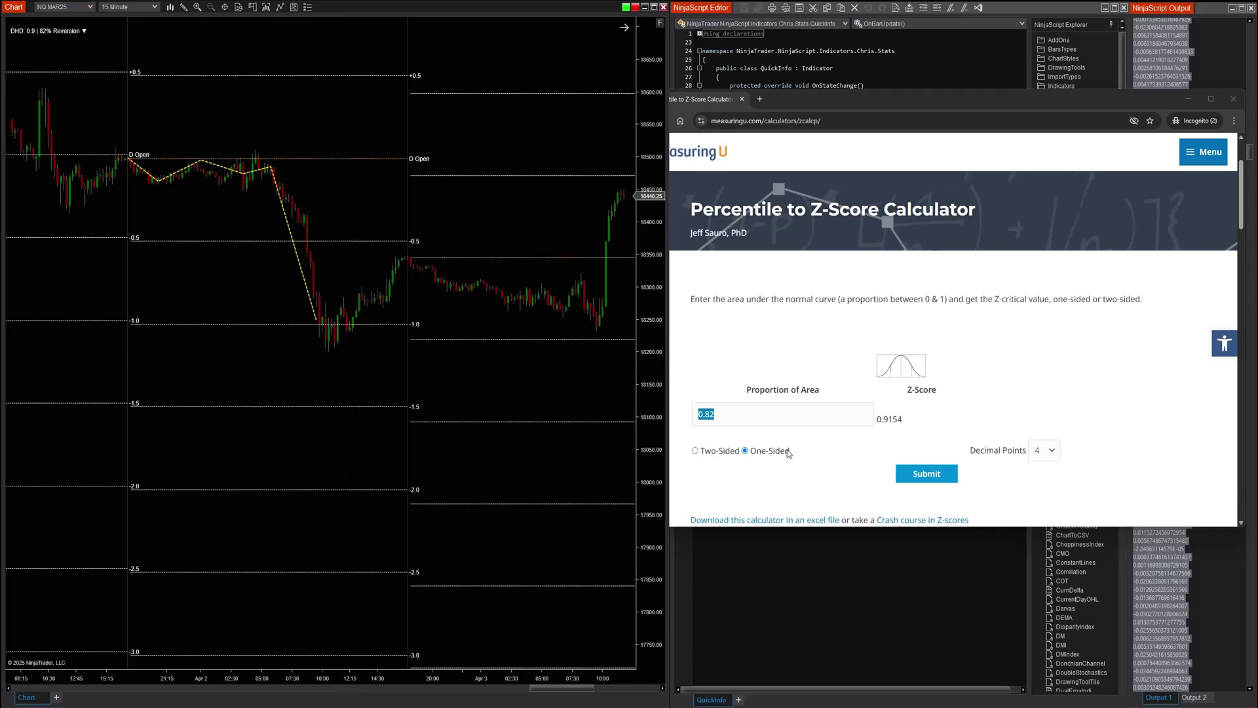
- Reload the Percentile to Z-Score Calculator and try to calculate the One-Sided z-score for a proportion of area of 1.0
{"action": "left_click", "coordinate": [750, 417]}
{"action": "key", "text": "F5"}
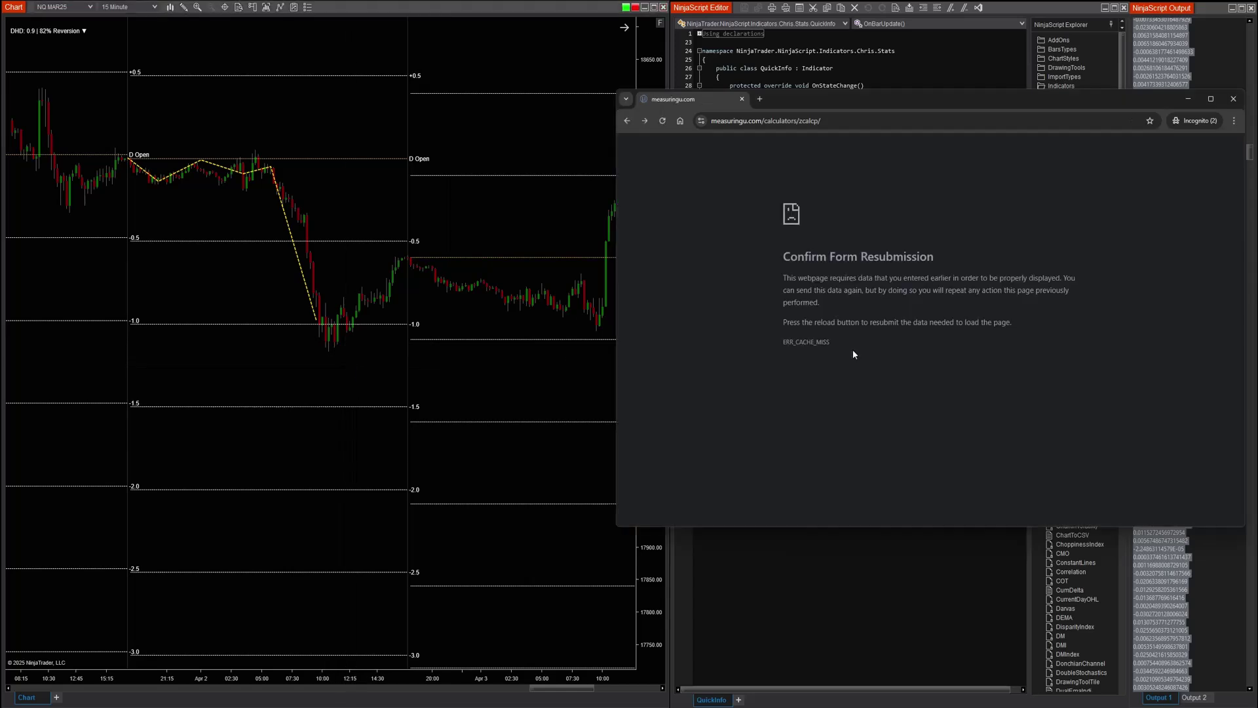
{"action": "key", "text": "F5"}
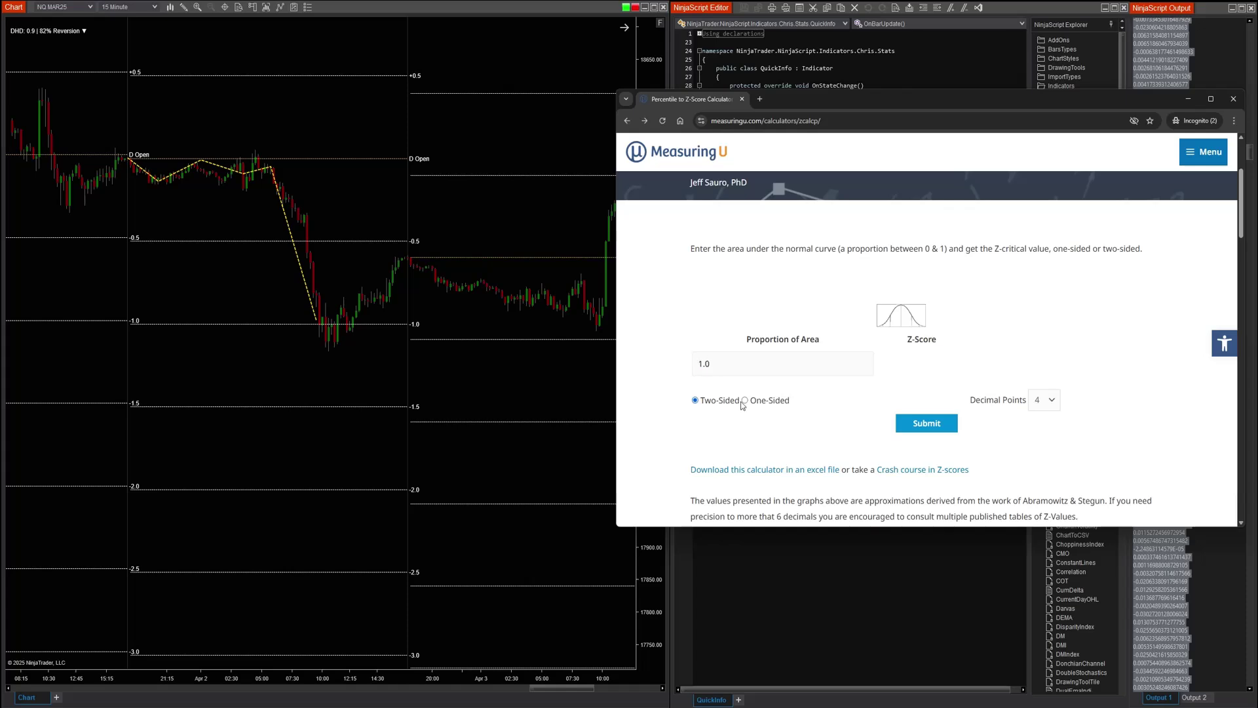
{"action": "left_click", "coordinate": [927, 423]}
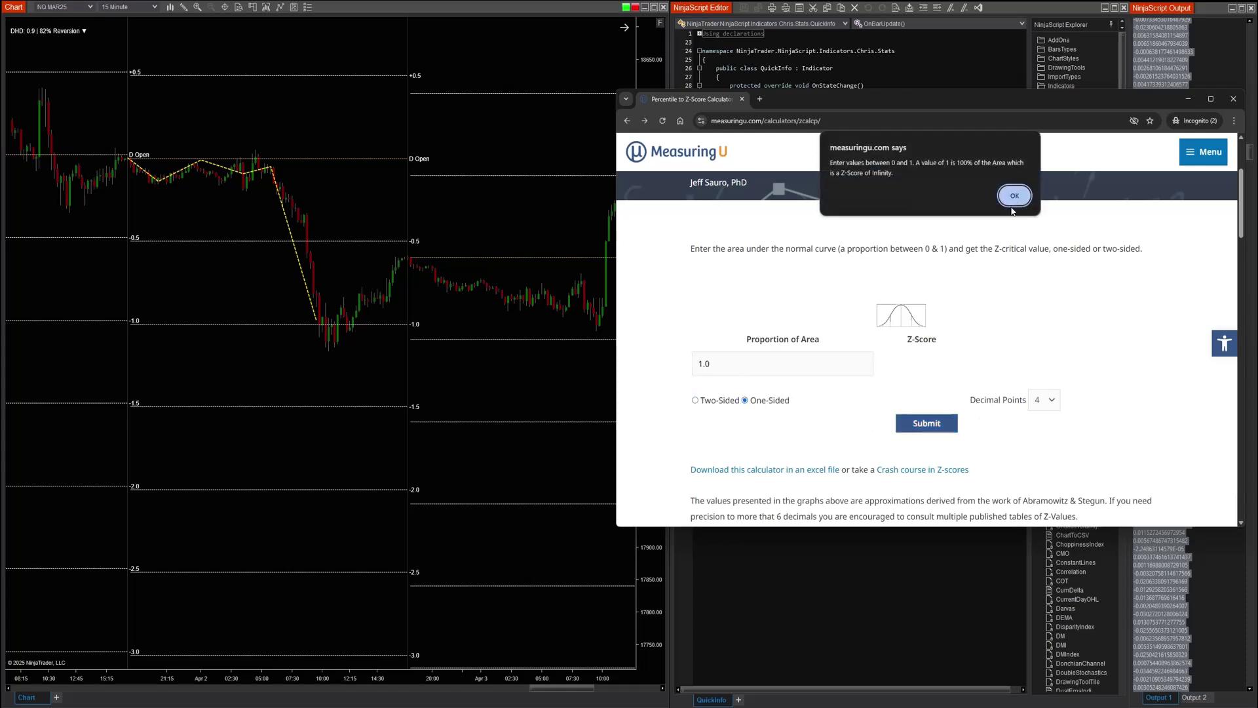
{"action": "left_click", "coordinate": [1012, 209]}
{"action": "scroll", "coordinate": [917, 387], "scroll_direction": "up", "scroll_amount": 5}
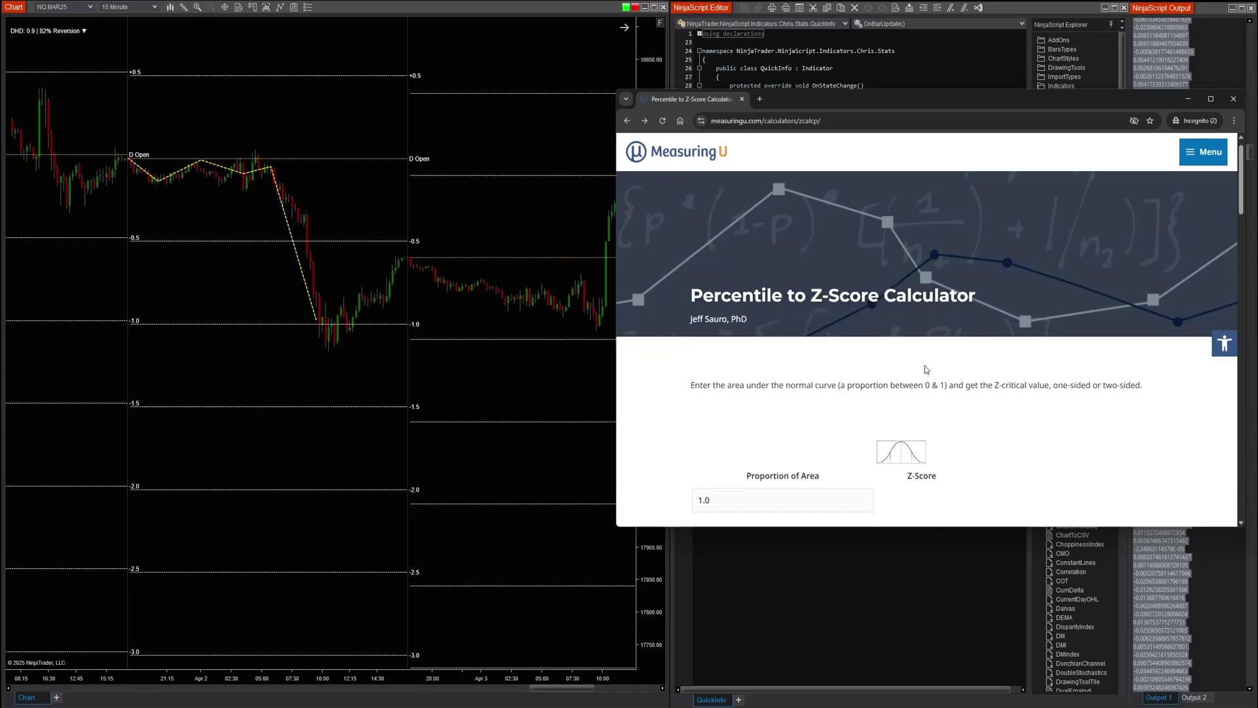
- Go back through the browsing history to the Z-Score to Percentile Calculator and reload its page
{"action": "key", "text": "alt+Left"}
{"action": "scroll", "coordinate": [881, 338], "scroll_direction": "down", "scroll_amount": 4}
{"action": "key", "text": "alt+Right"}
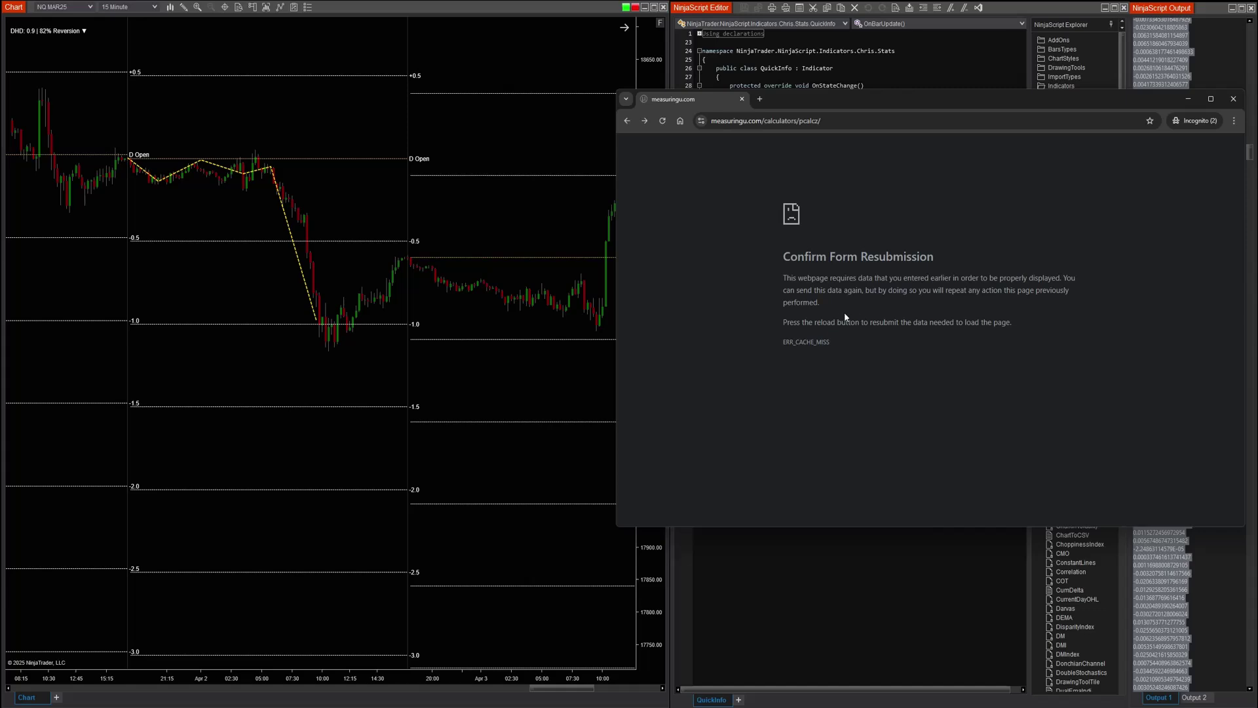
{"action": "key", "text": "ctrl+l"}
{"action": "key", "text": "Return"}
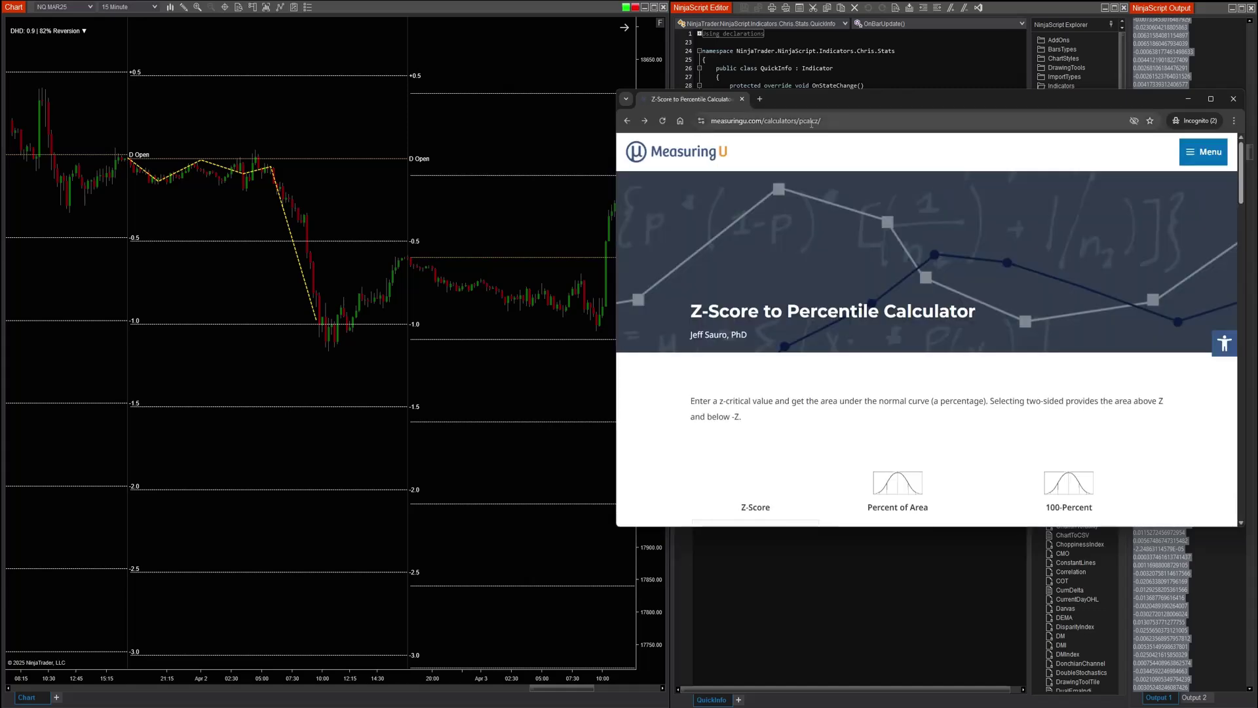
- Open the Z-Score to Percentile Calculator from MeasuringU's calculators and calculate the One-Sided percent of area for a z-score of 1.0
{"action": "left_click", "coordinate": [1193, 157]}
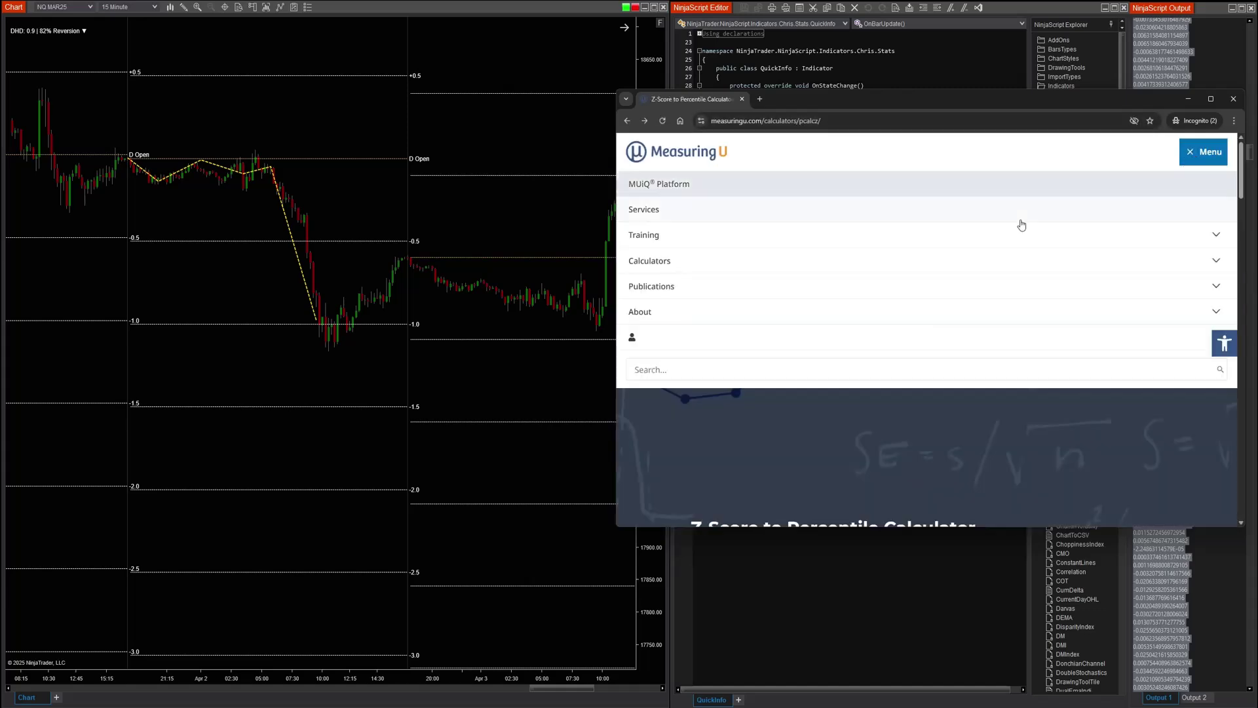
{"action": "left_click", "coordinate": [753, 259]}
{"action": "scroll", "coordinate": [938, 275], "scroll_direction": "down", "scroll_amount": 2}
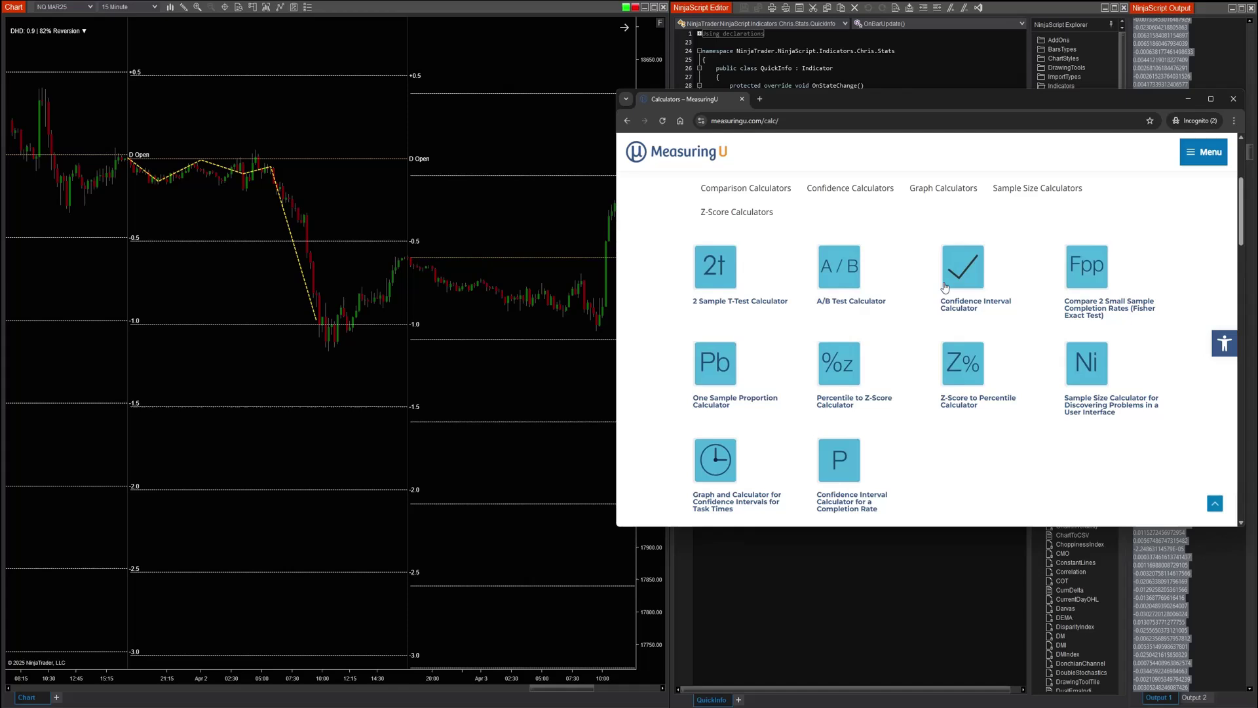
{"action": "left_click", "coordinate": [957, 367]}
{"action": "scroll", "coordinate": [781, 314], "scroll_direction": "down", "scroll_amount": 2}
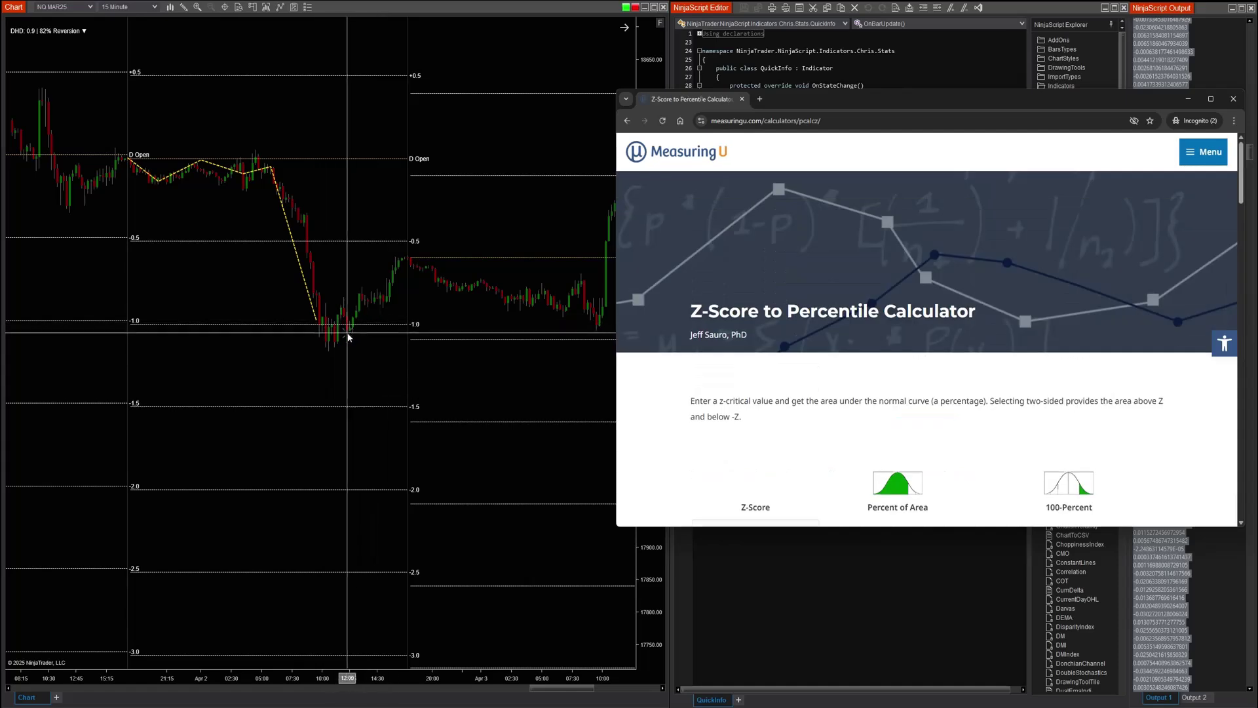
{"action": "scroll", "coordinate": [895, 405], "scroll_direction": "down", "scroll_amount": 2}
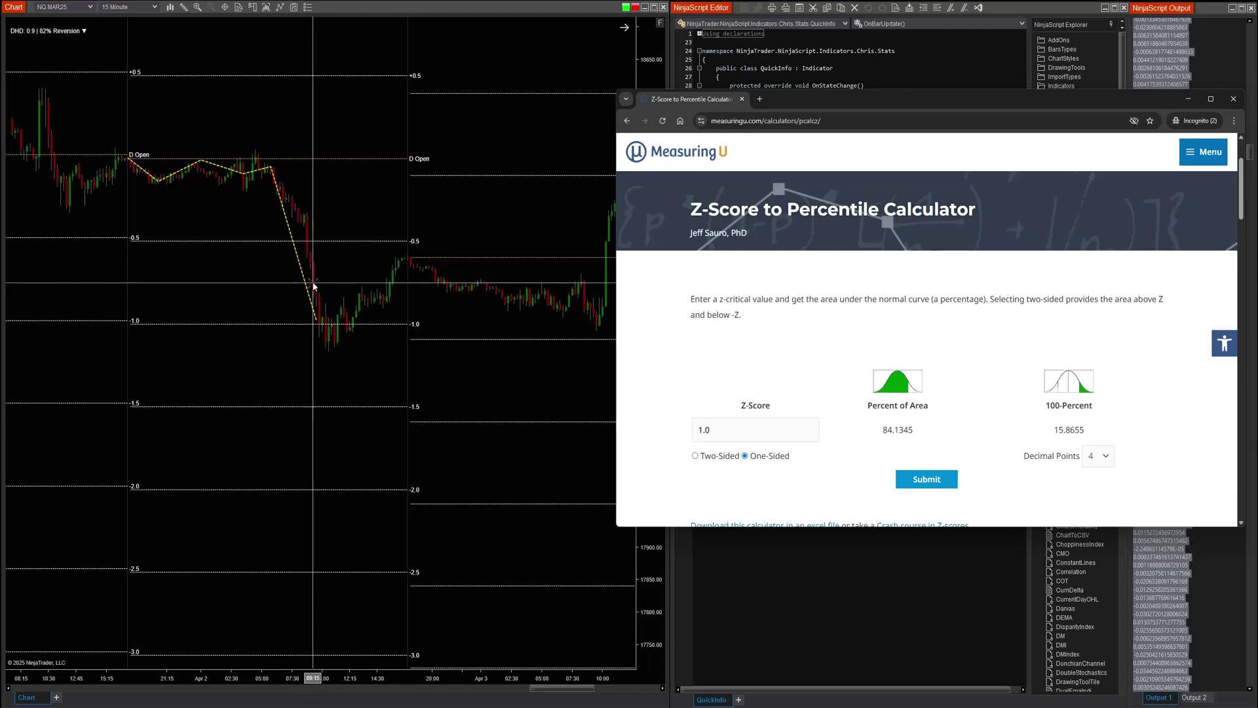
- Replace the falling April 2 path with a small zigzag around the -1.0 deviation level
{"action": "left_click", "coordinate": [306, 299]}
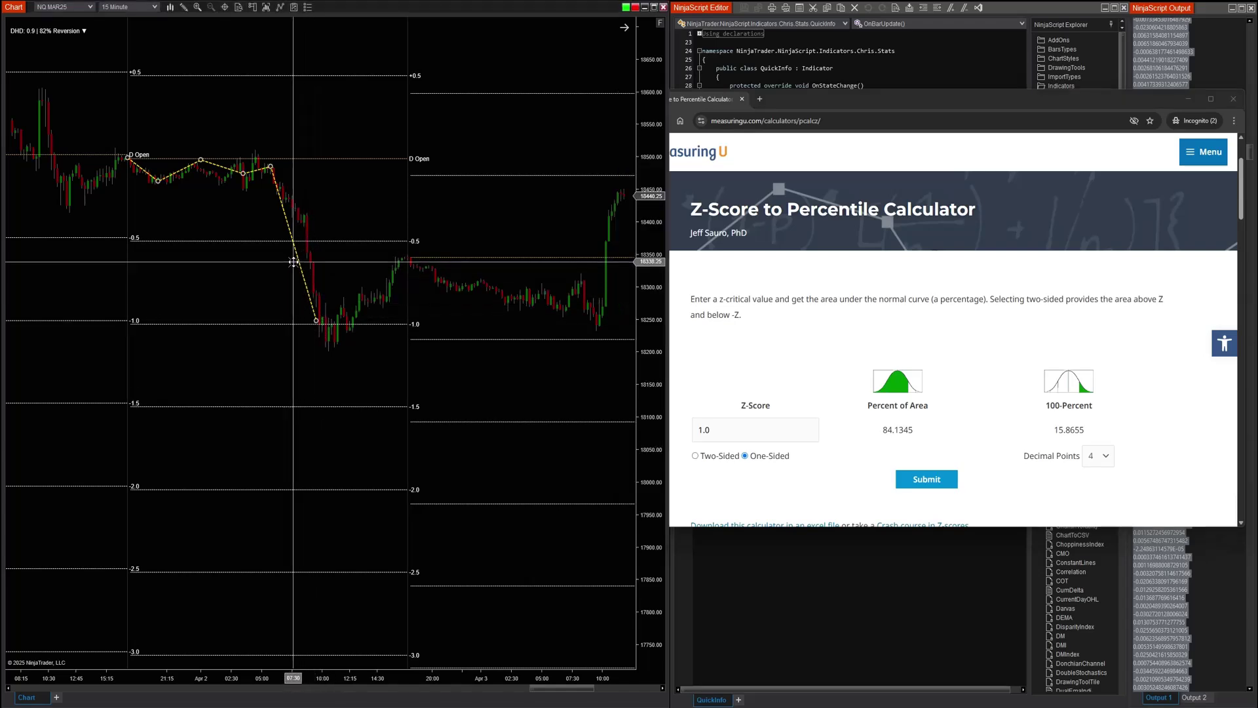
{"action": "left_click", "coordinate": [298, 323]}
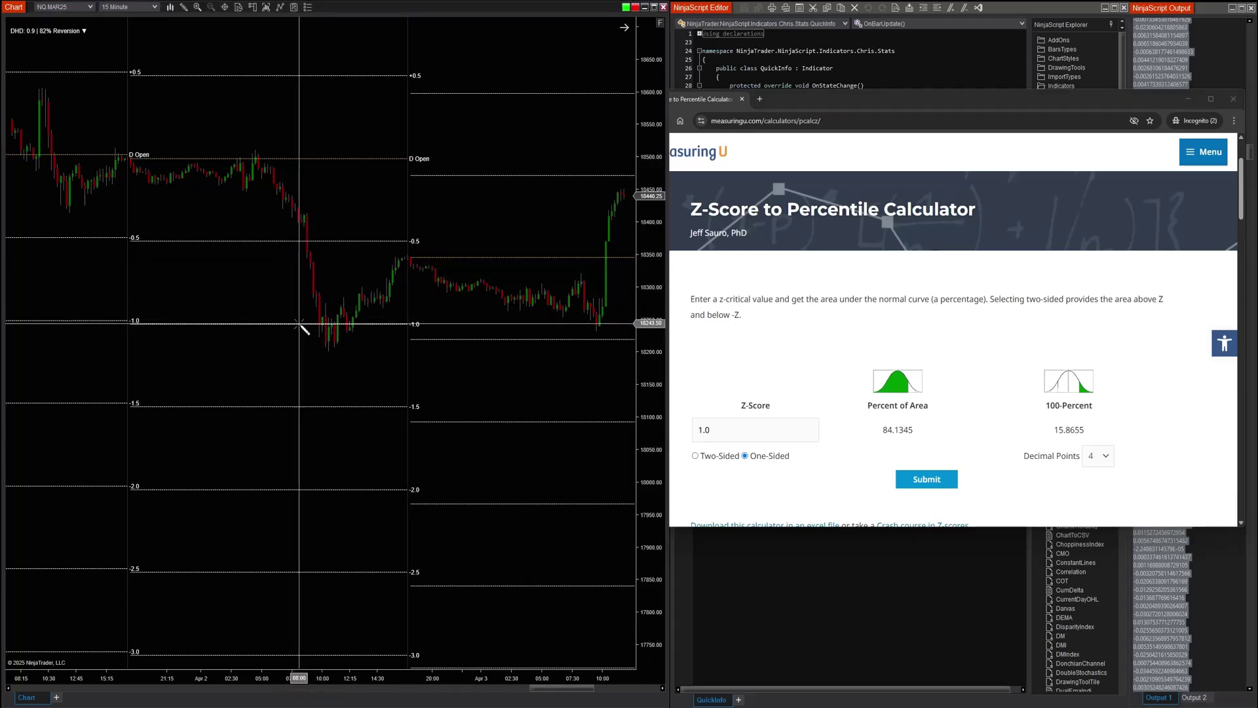
{"action": "left_click", "coordinate": [310, 315]}
{"action": "left_click", "coordinate": [325, 312]}
{"action": "left_click", "coordinate": [326, 333]}
{"action": "left_click", "coordinate": [338, 329]}
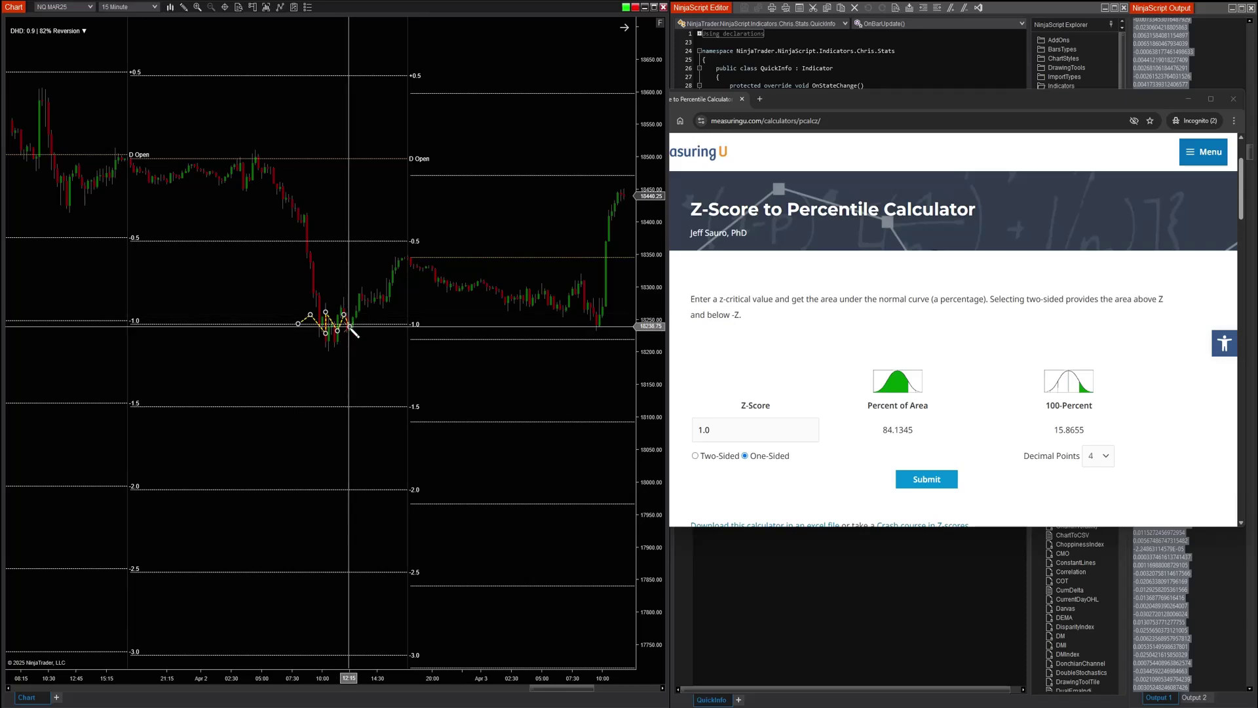
{"action": "double_click", "coordinate": [342, 329]}
- Highlight the Percent of Area result in the Z-Score to Percentile Calculator
{"action": "left_click", "coordinate": [688, 604]}
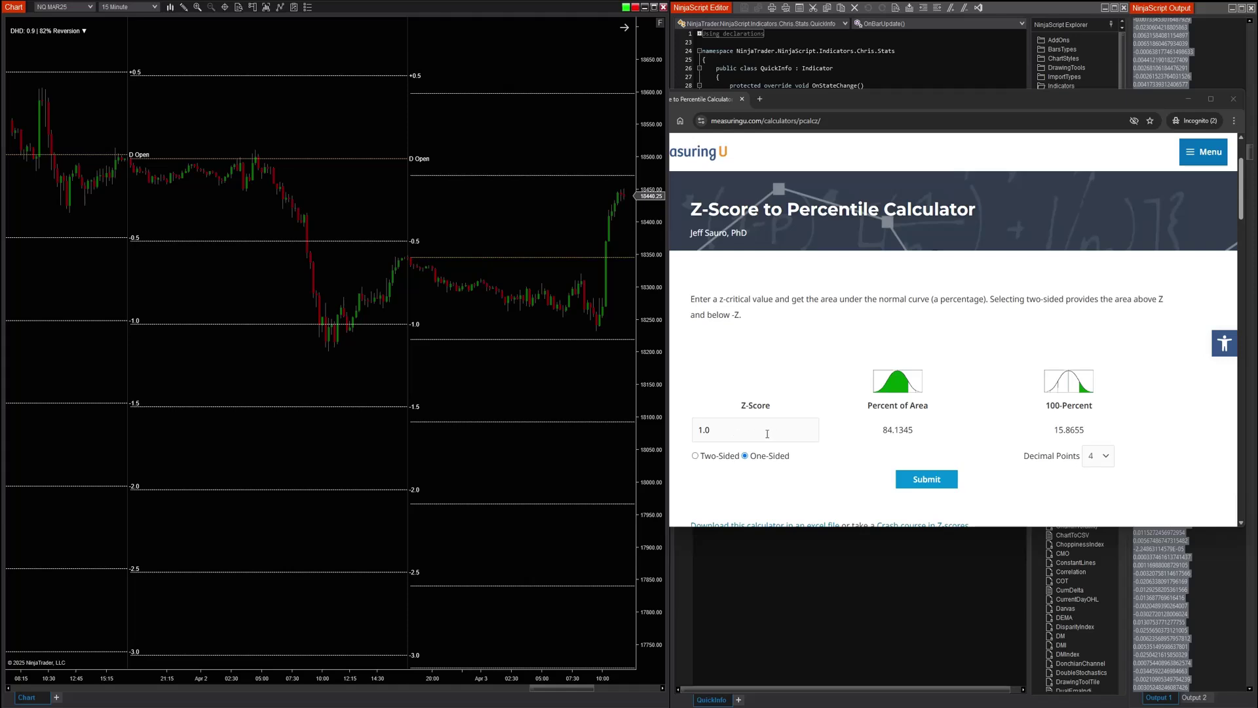
{"action": "left_click_drag", "start_coordinate": [883, 429], "coordinate": [904, 432]}
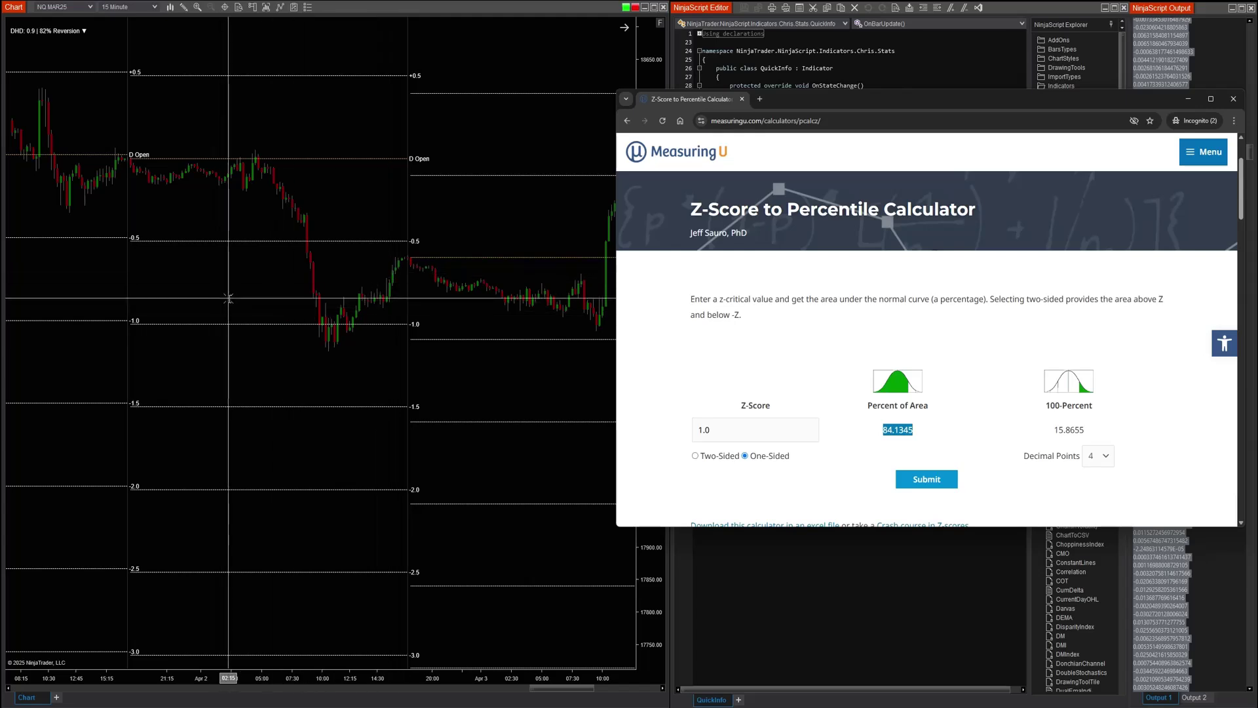
- Trace the March 25 session with a path from the daily open down to the -0.5 deviation level
{"action": "left_click_drag", "start_coordinate": [225, 297], "coordinate": [426, 288]}
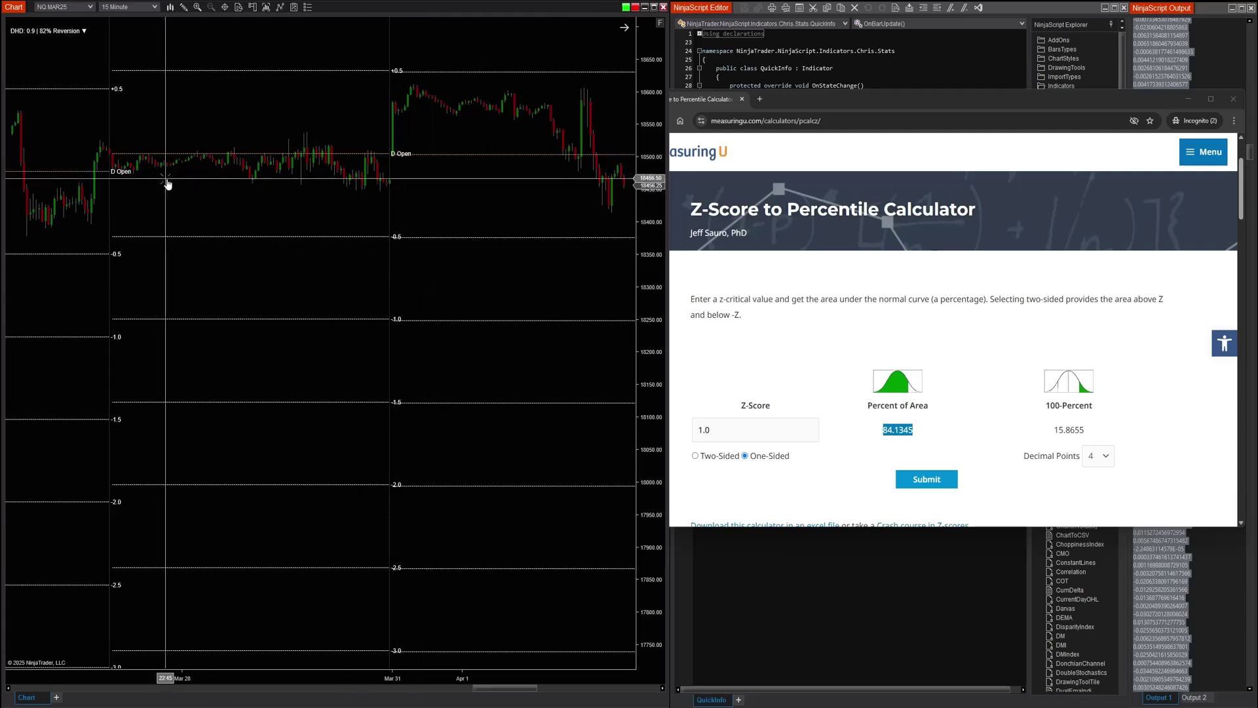
{"action": "left_click_drag", "start_coordinate": [289, 213], "coordinate": [621, 226]}
{"action": "left_click_drag", "start_coordinate": [119, 259], "coordinate": [332, 193]}
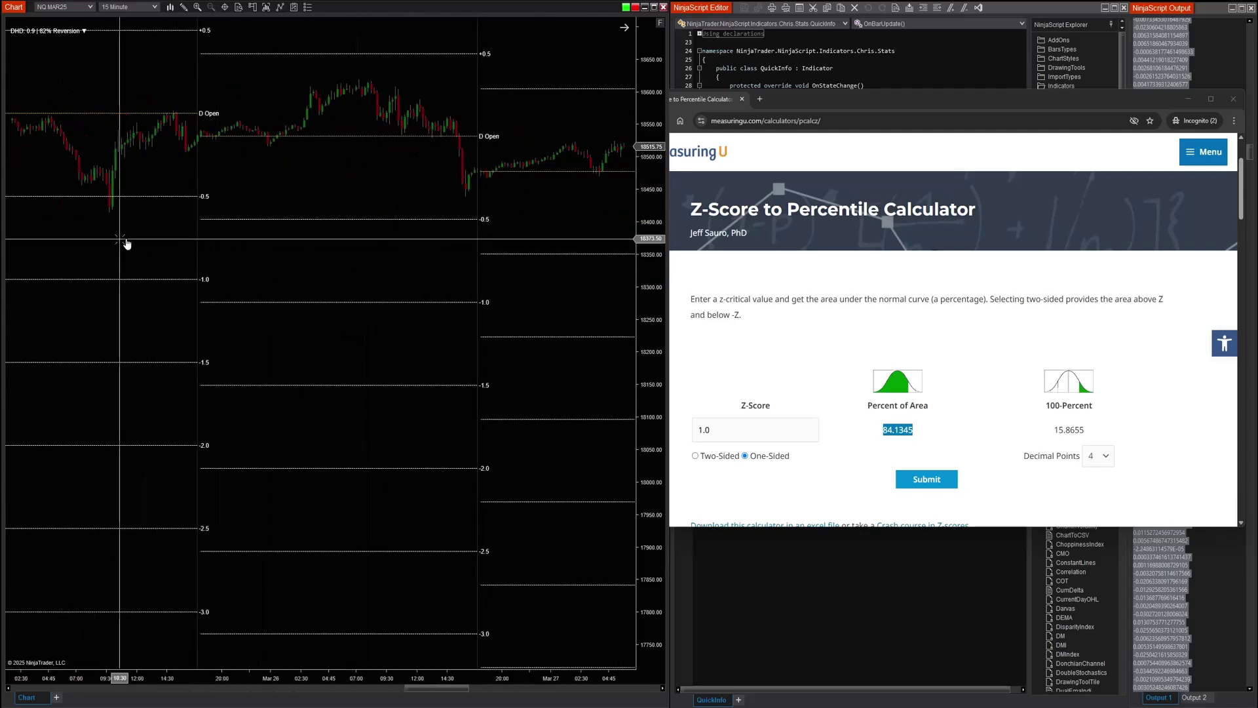
{"action": "left_click_drag", "start_coordinate": [127, 245], "coordinate": [390, 258]}
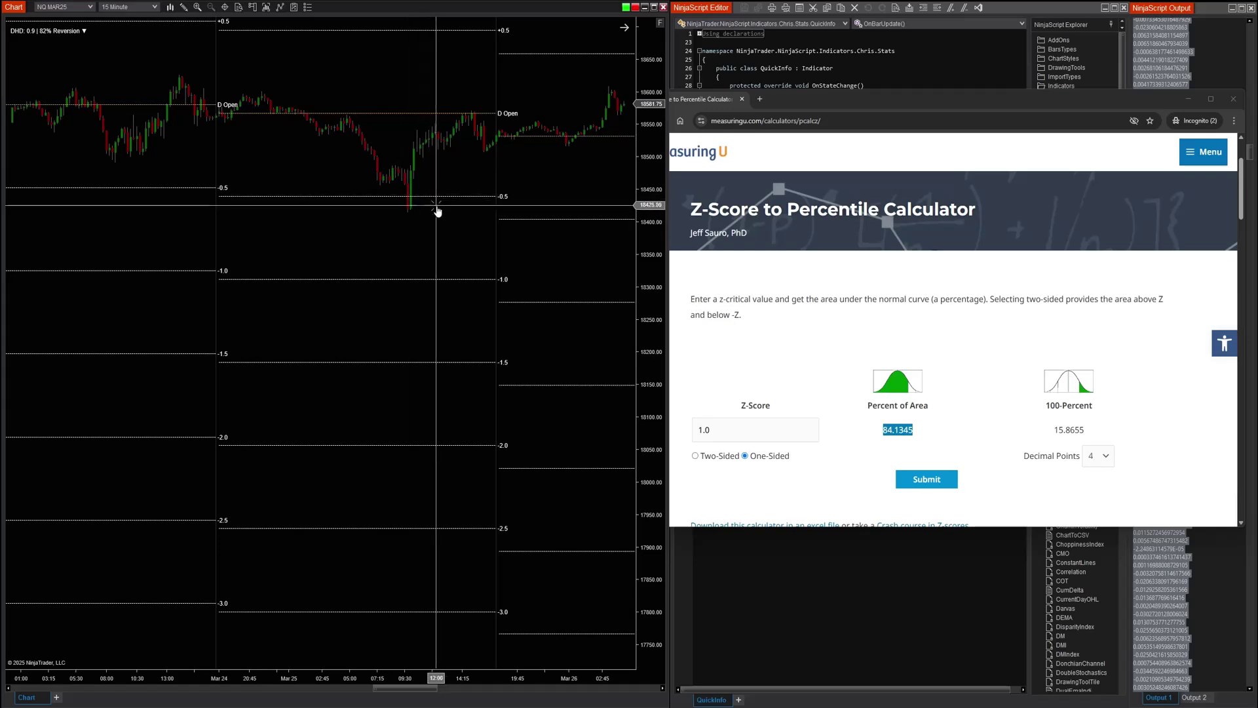
{"action": "left_click_drag", "start_coordinate": [458, 233], "coordinate": [281, 205]}
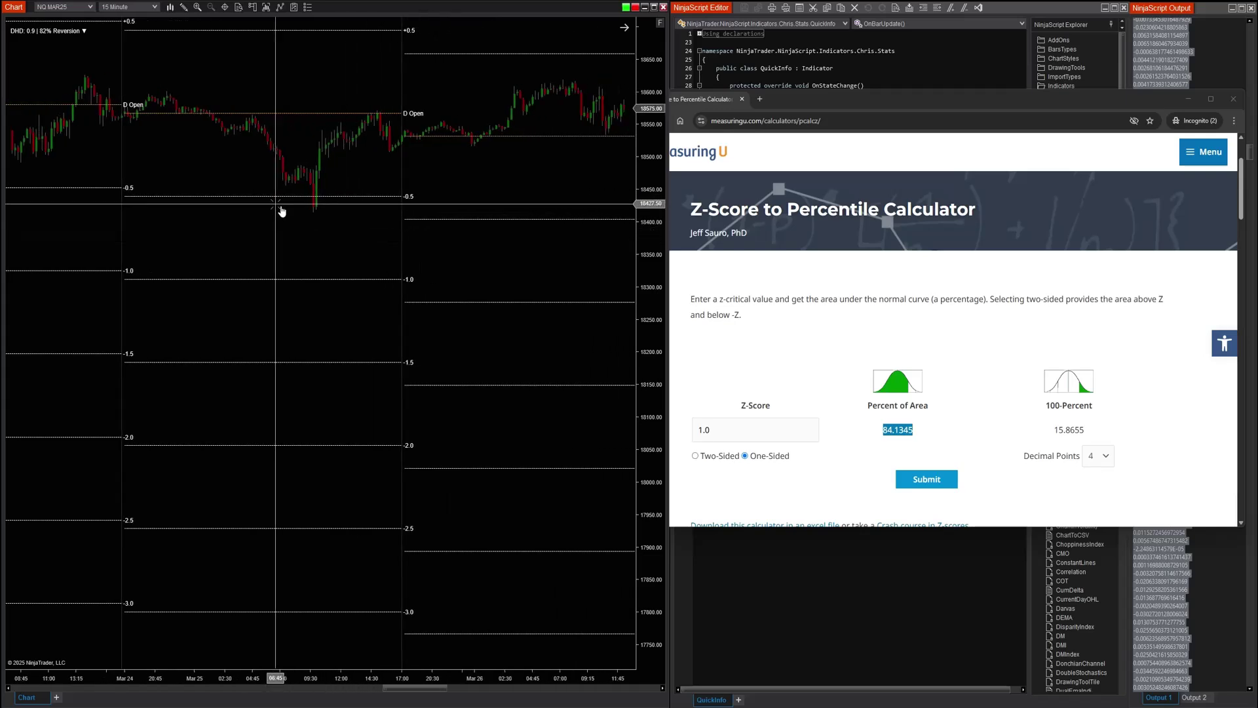
{"action": "left_click", "coordinate": [128, 112]}
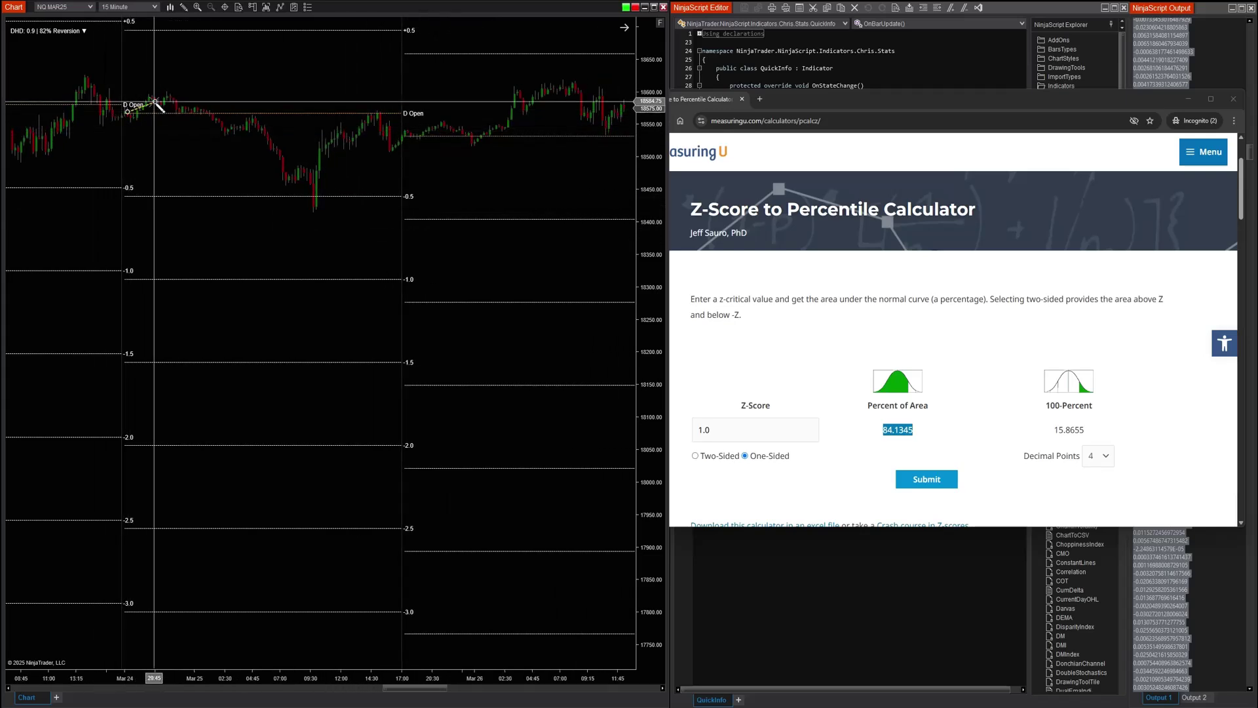
{"action": "left_click", "coordinate": [167, 98]}
{"action": "left_click", "coordinate": [207, 108]}
{"action": "left_click", "coordinate": [240, 106]}
{"action": "left_click", "coordinate": [258, 108]}
{"action": "left_click", "coordinate": [268, 114]}
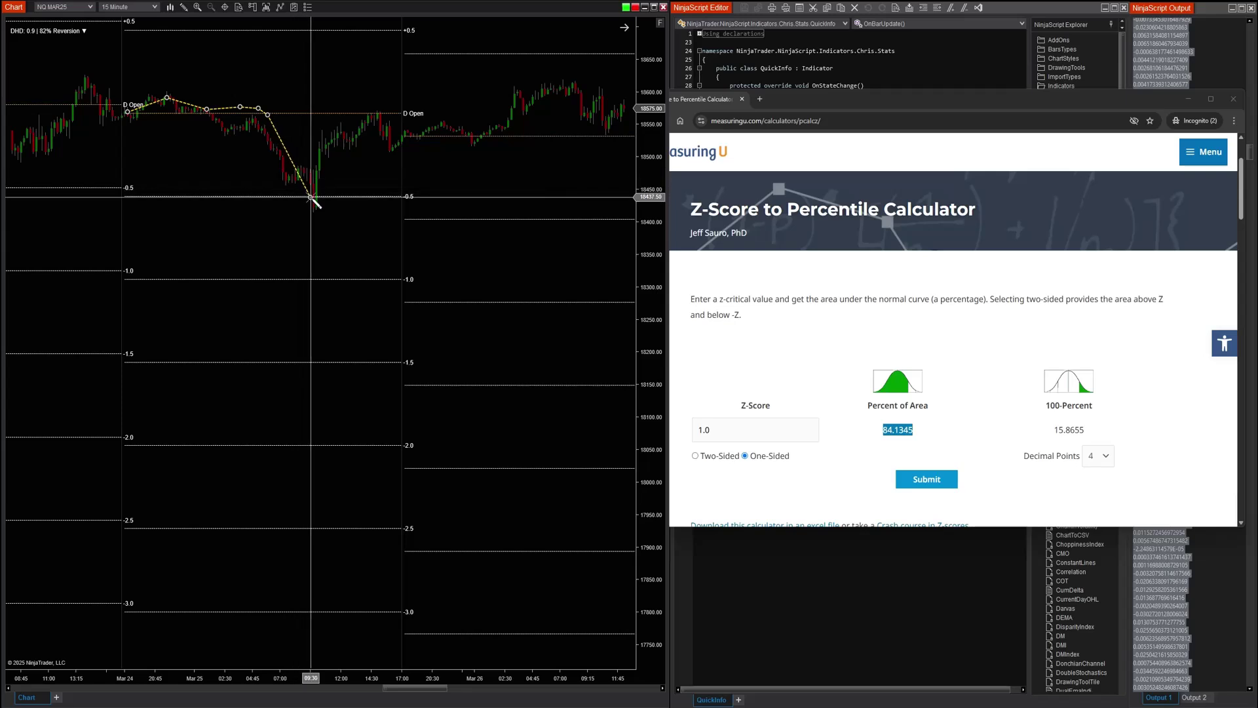
{"action": "left_click", "coordinate": [309, 192]}
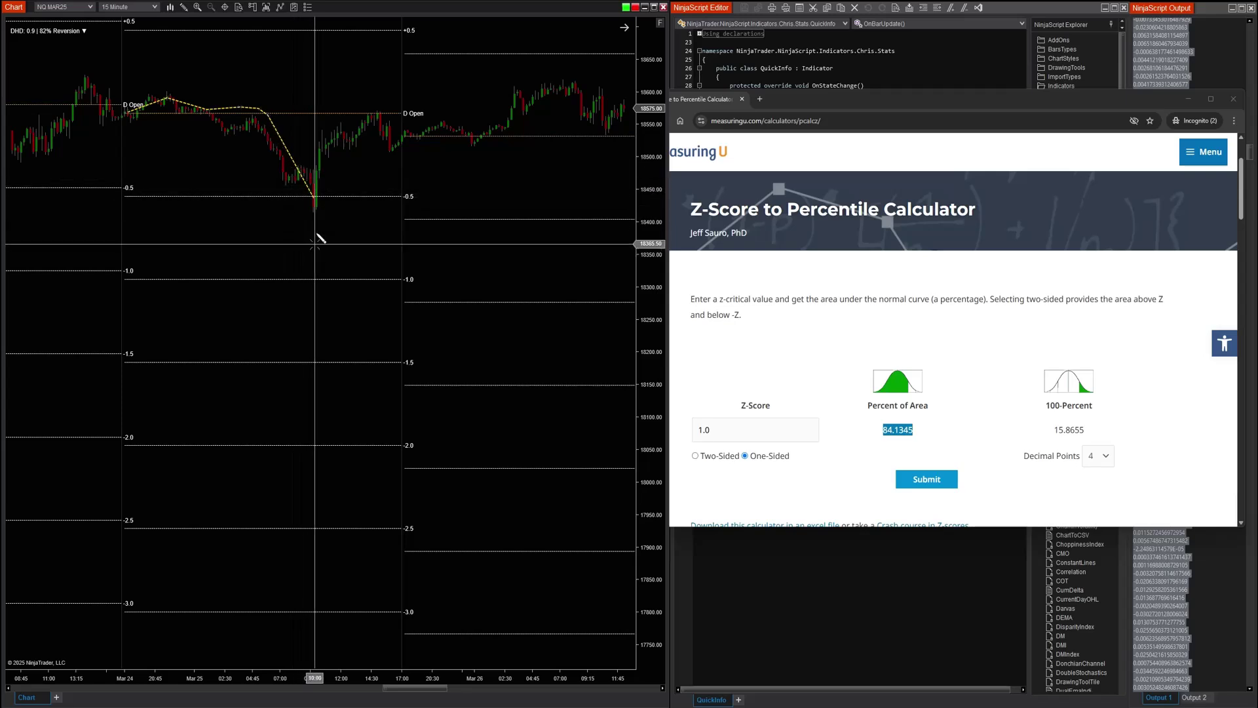
- Remove the March 25 path and try to draw a rebound from the -0.5 level toward the daily open
{"action": "key", "text": "Escape"}
{"action": "left_click", "coordinate": [313, 196]}
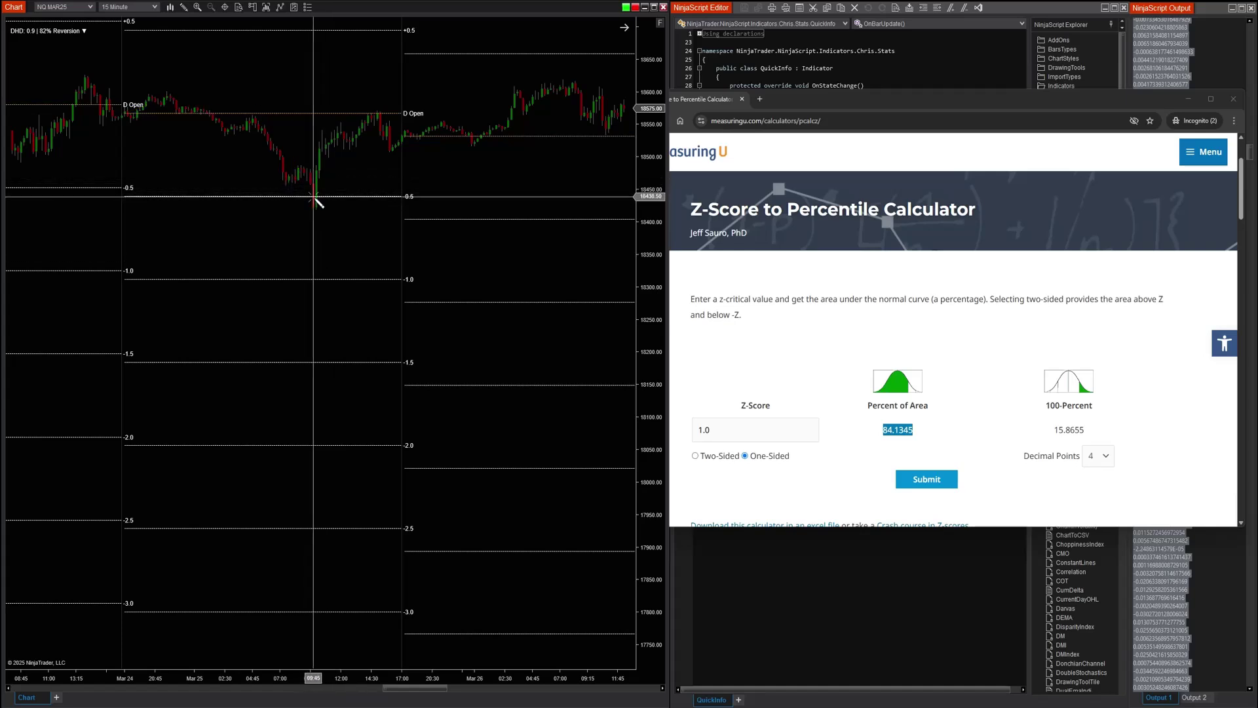
{"action": "left_click", "coordinate": [368, 118]}
- Examine how price moved relative to the daily open and deviation levels in the sessions from March 21 back to March 12
{"action": "scroll", "coordinate": [331, 175], "scroll_direction": "up", "scroll_amount": 15}
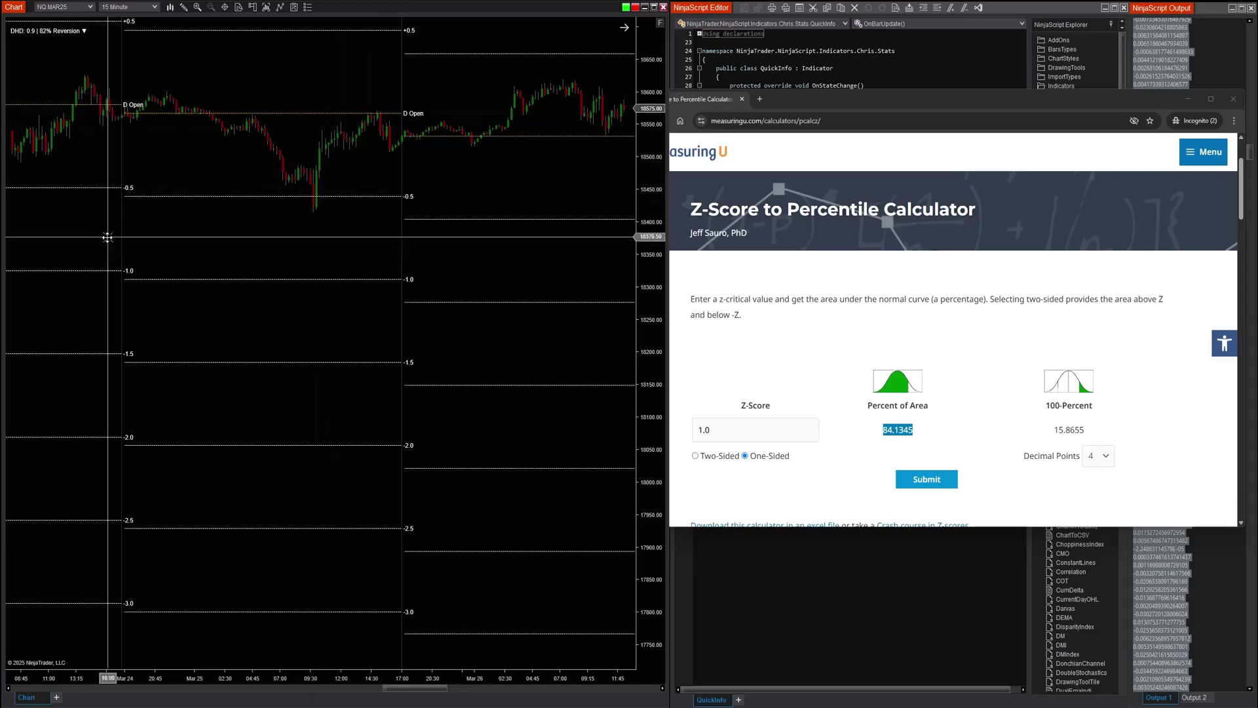
{"action": "scroll", "coordinate": [322, 168], "scroll_direction": "up", "scroll_amount": 10}
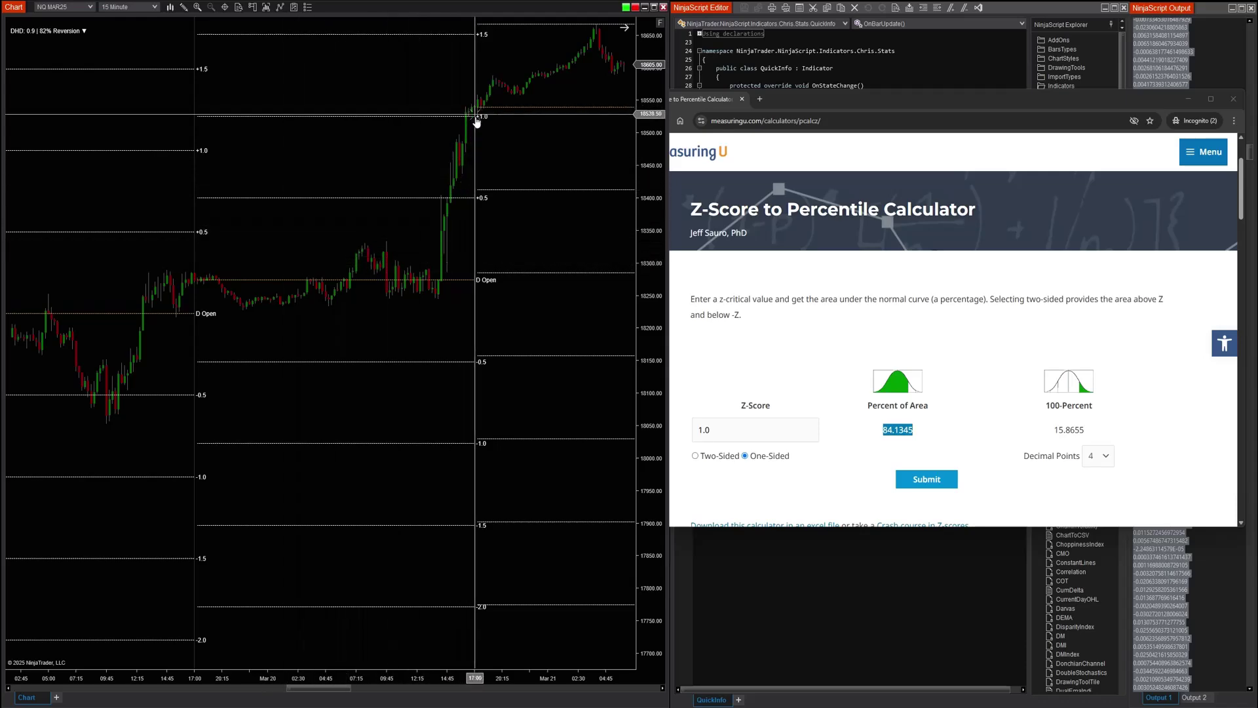
{"action": "scroll", "coordinate": [216, 282], "scroll_direction": "up", "scroll_amount": 5}
{"action": "scroll", "coordinate": [320, 376], "scroll_direction": "up", "scroll_amount": 8}
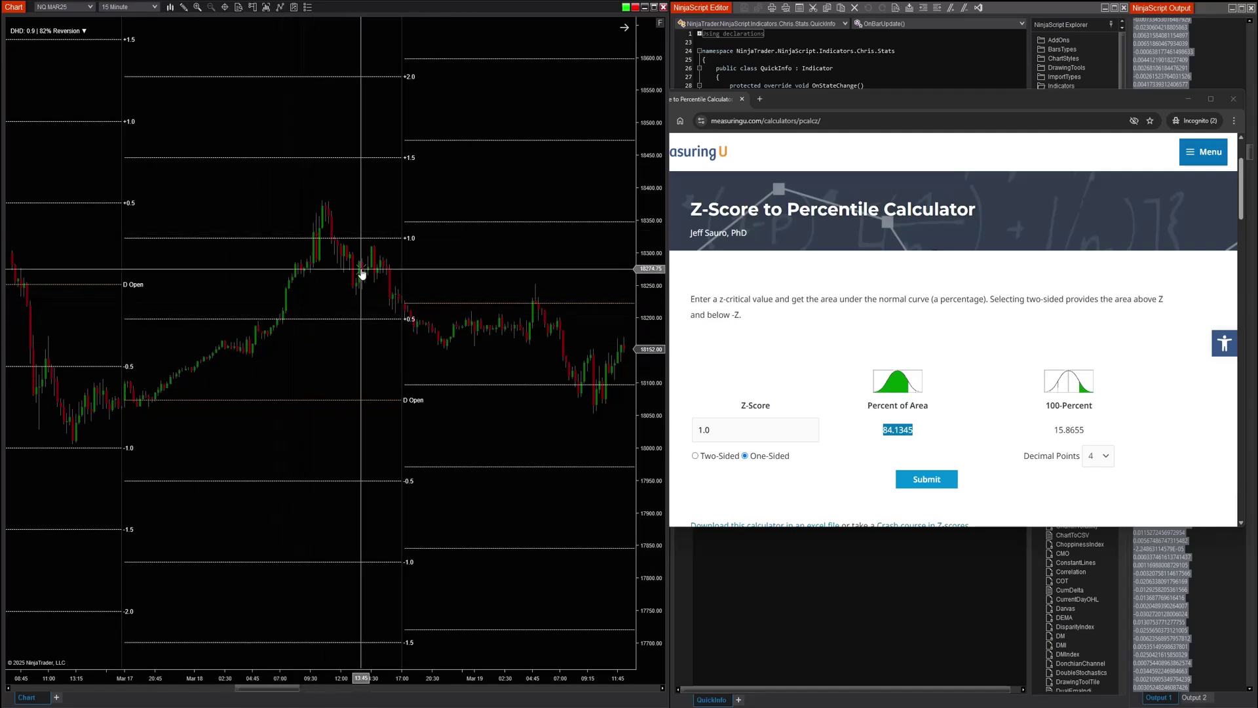
{"action": "left_click_drag", "start_coordinate": [205, 292], "coordinate": [396, 247]}
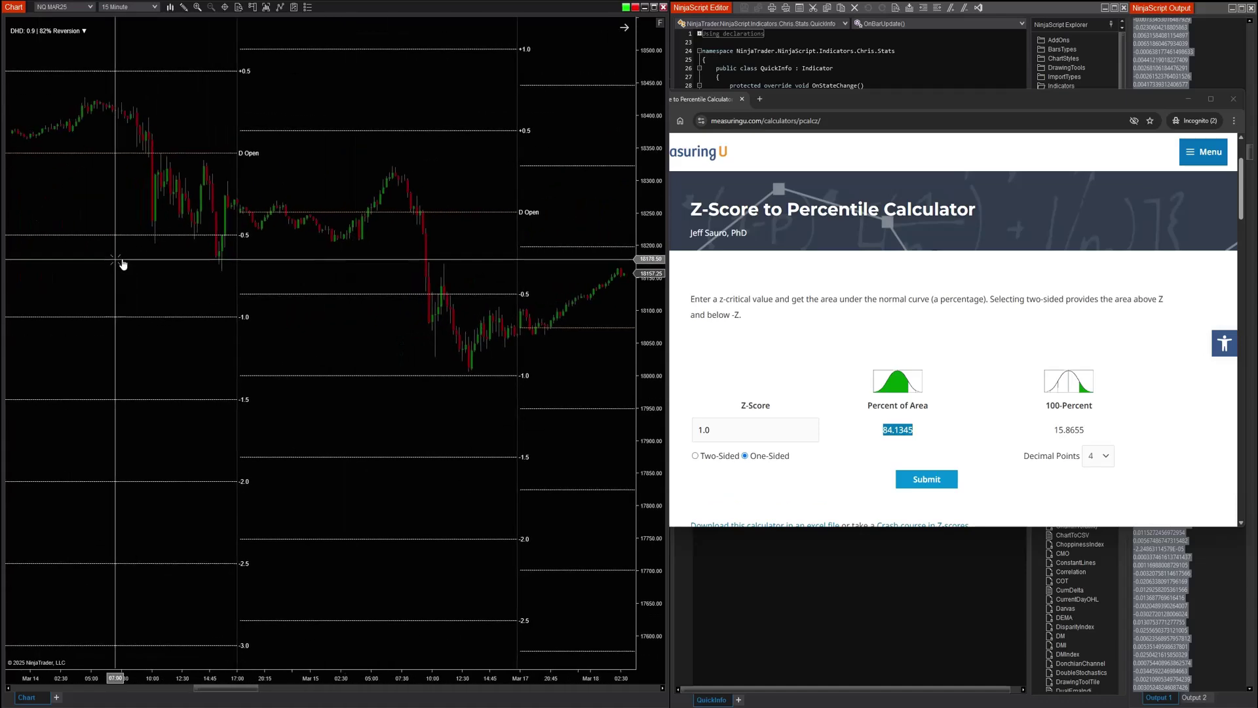
{"action": "left_click_drag", "start_coordinate": [120, 264], "coordinate": [306, 317]}
{"action": "left_click_drag", "start_coordinate": [131, 259], "coordinate": [379, 302]}
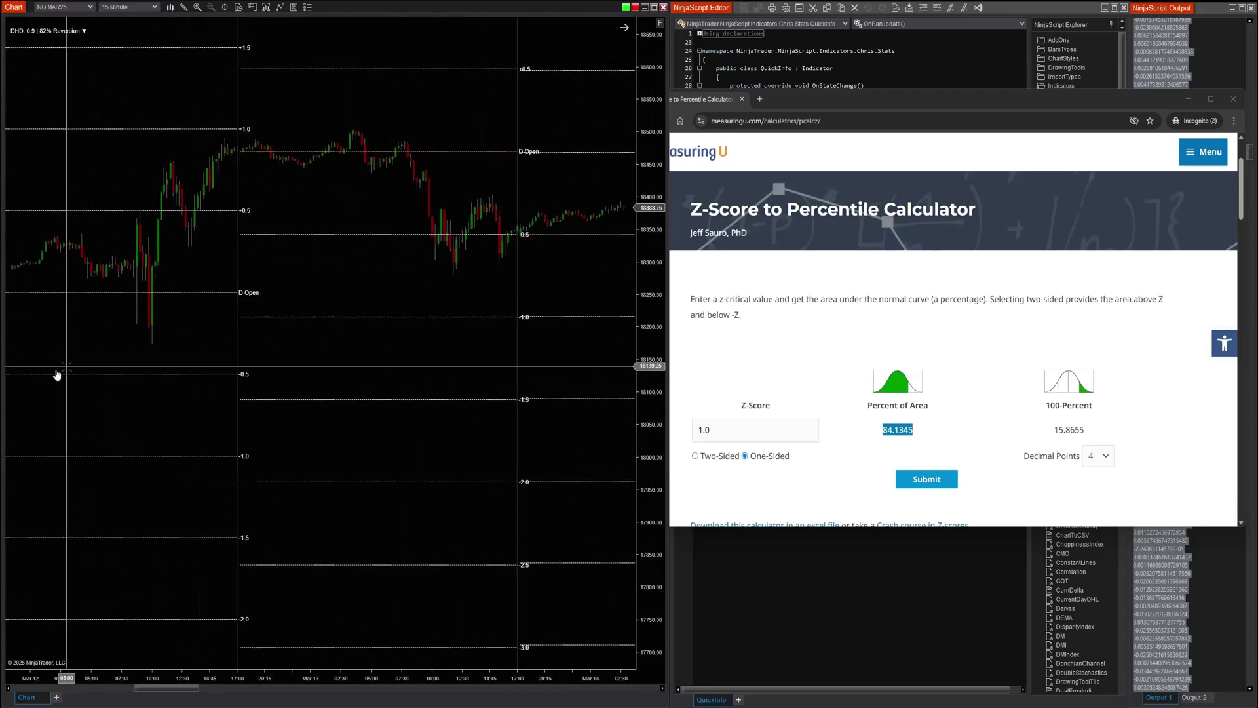
{"action": "left_click_drag", "start_coordinate": [548, 346], "coordinate": [267, 360]}
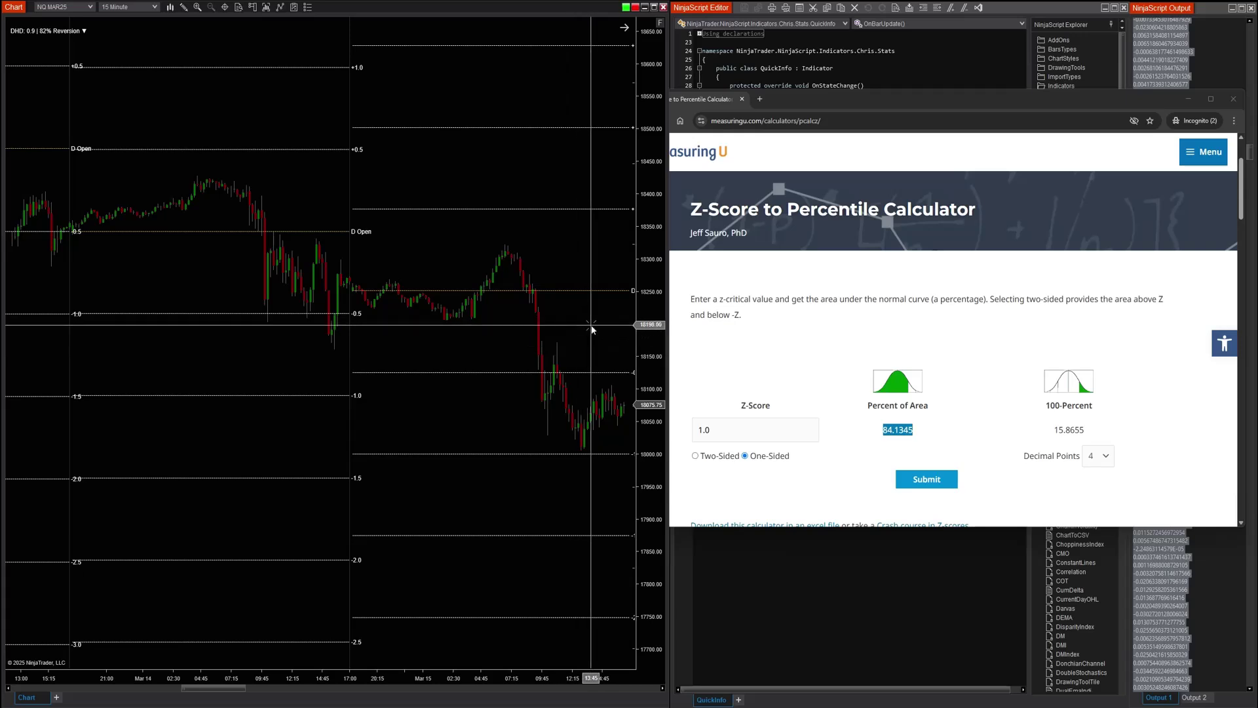
{"action": "left_click_drag", "start_coordinate": [593, 328], "coordinate": [494, 331]}
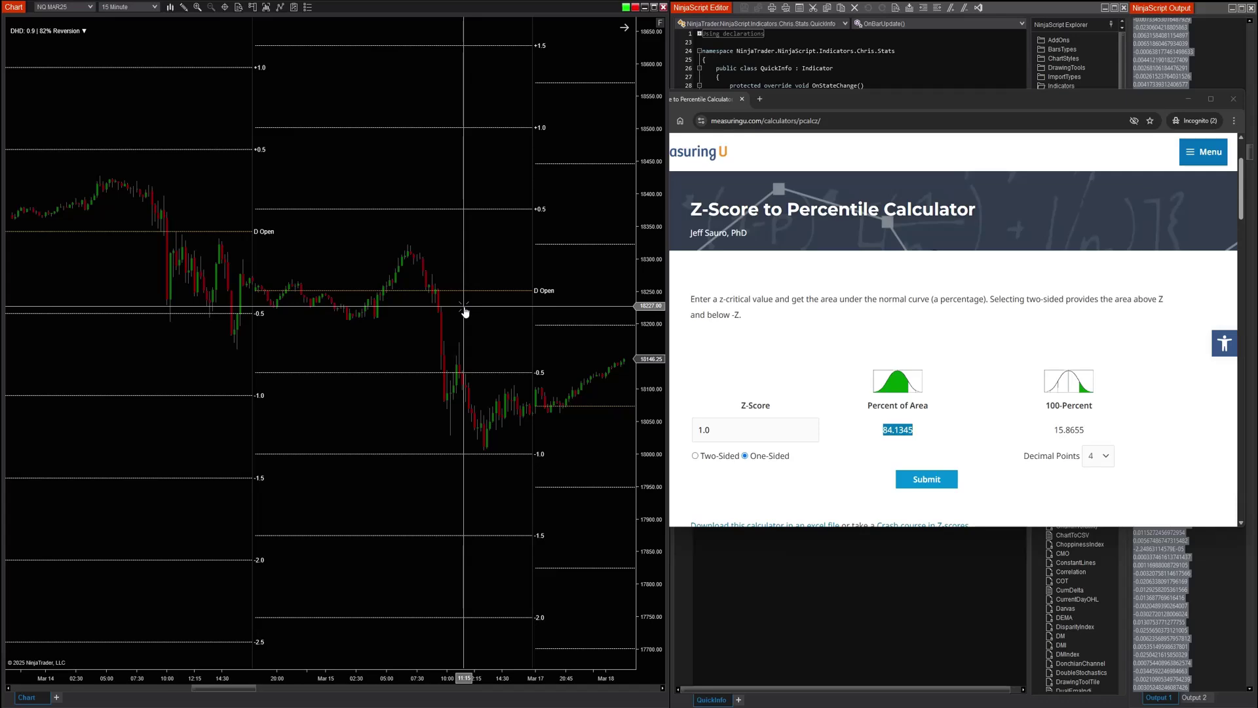
- Close the browser window showing the Z-Score to Percentile Calculator
{"action": "left_click", "coordinate": [1234, 99]}
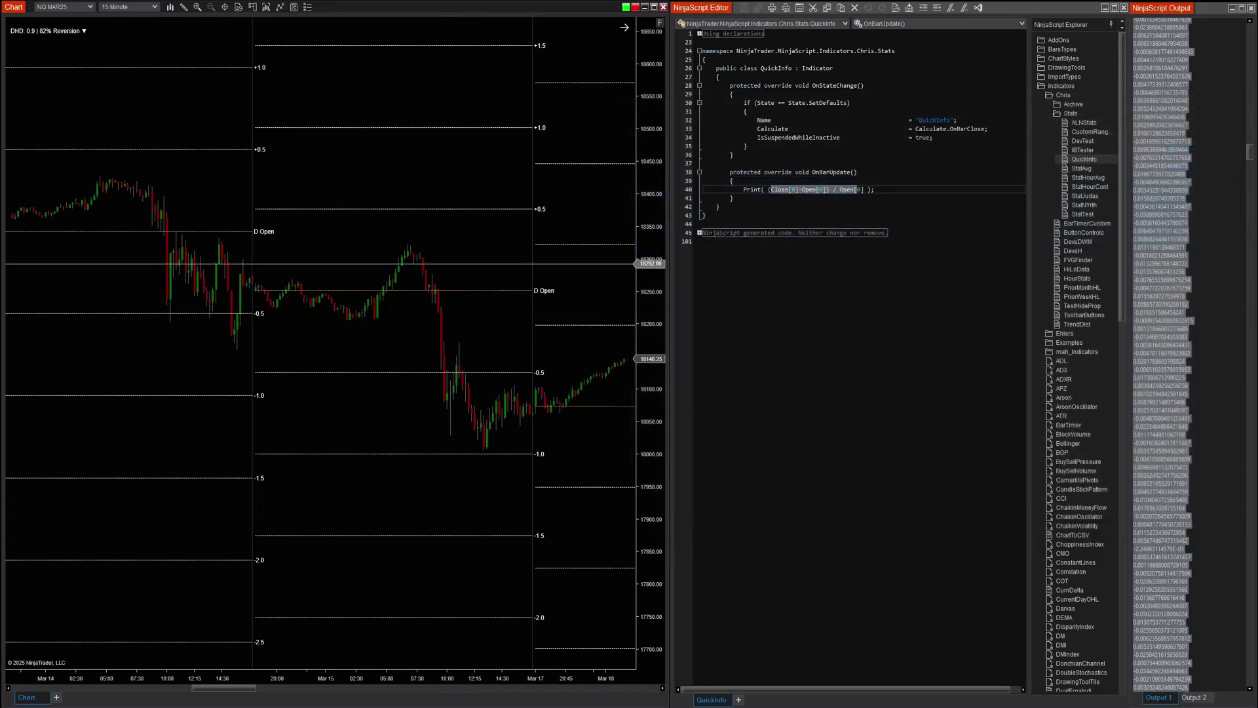